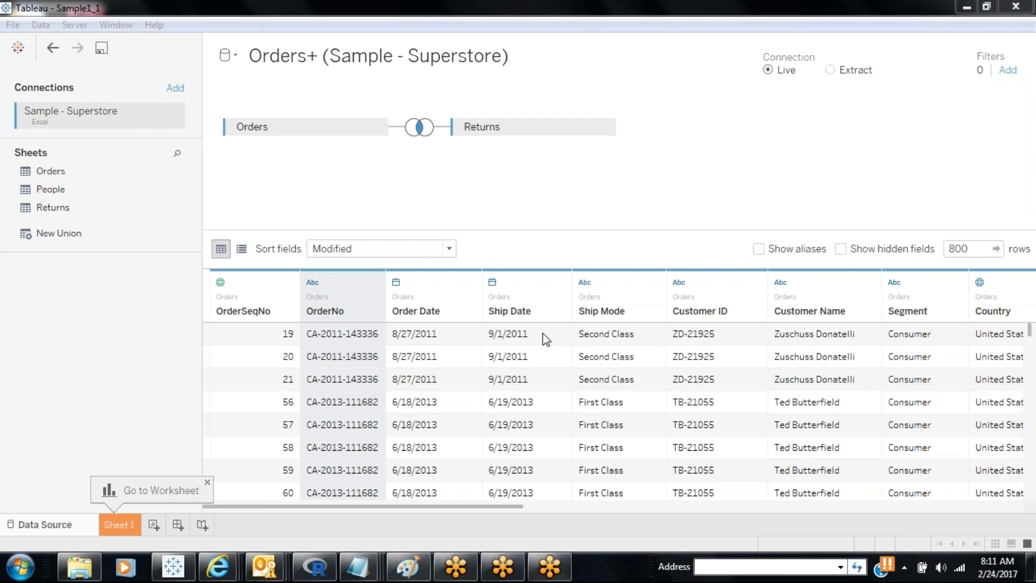
# Open the Sheet 1 worksheet, checking the data source page once before returning to the sheet.
pyautogui.click(120, 524)
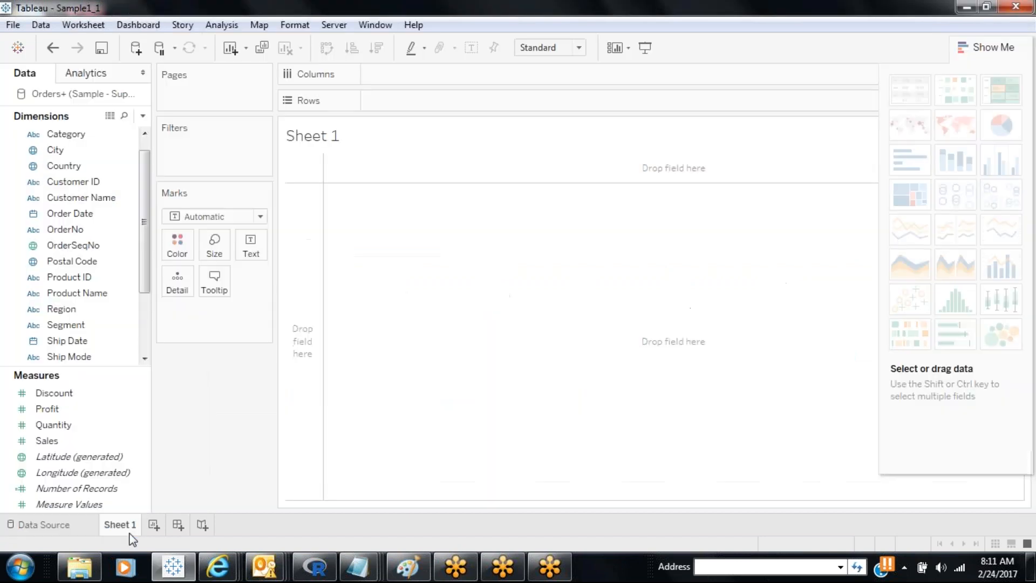
pyautogui.click(42, 531)
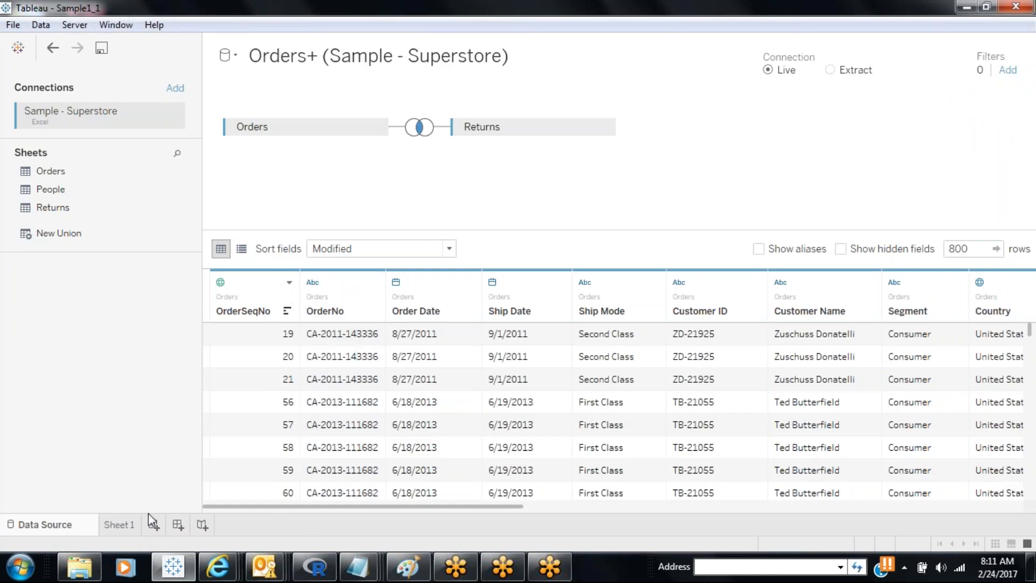
pyautogui.click(118, 524)
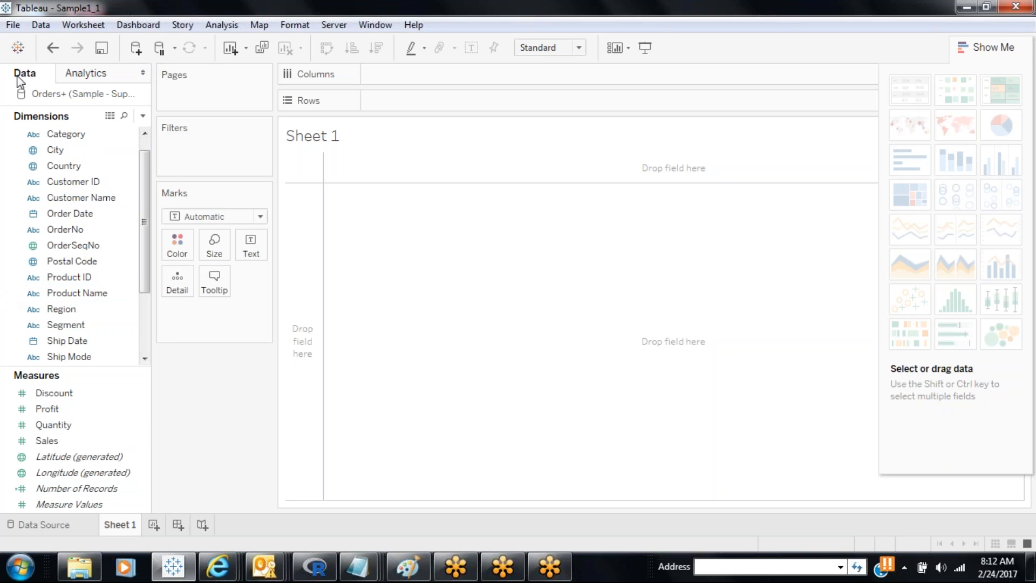
# Examine the available analytics options and the complete lists of dimensions and measures for the Orders and Returns tables.
pyautogui.click(77, 81)
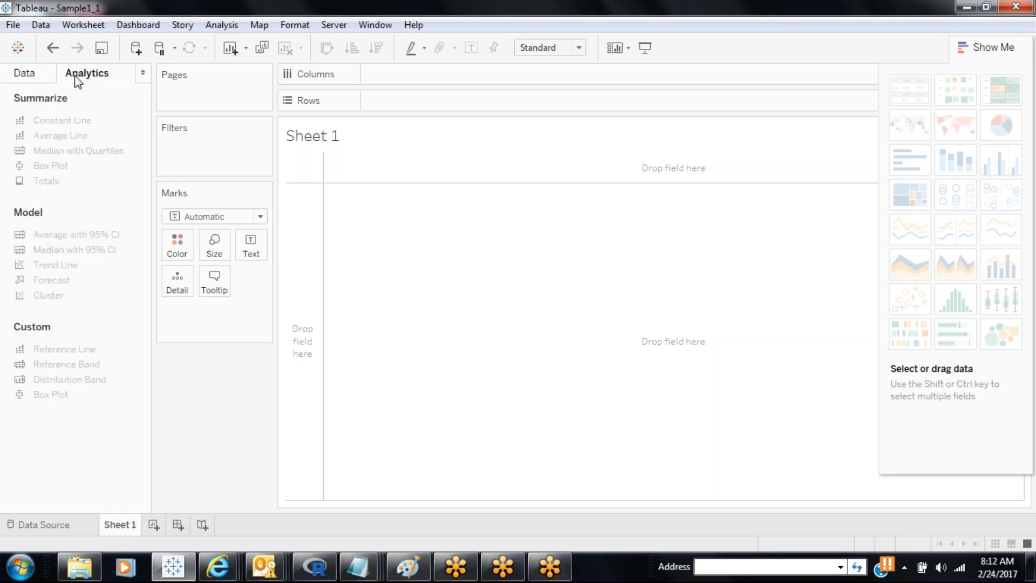
pyautogui.click(42, 77)
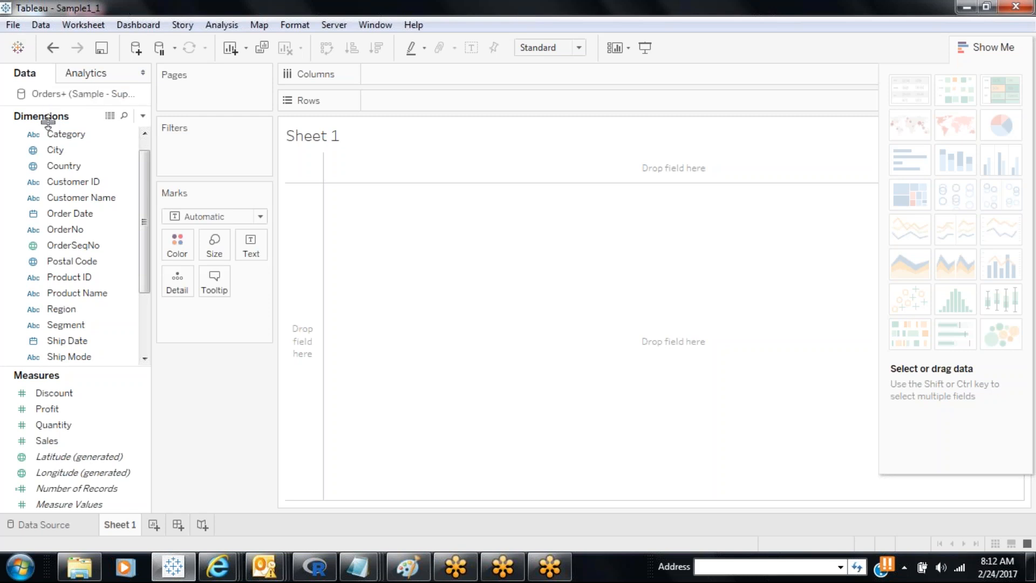
pyautogui.click(46, 135)
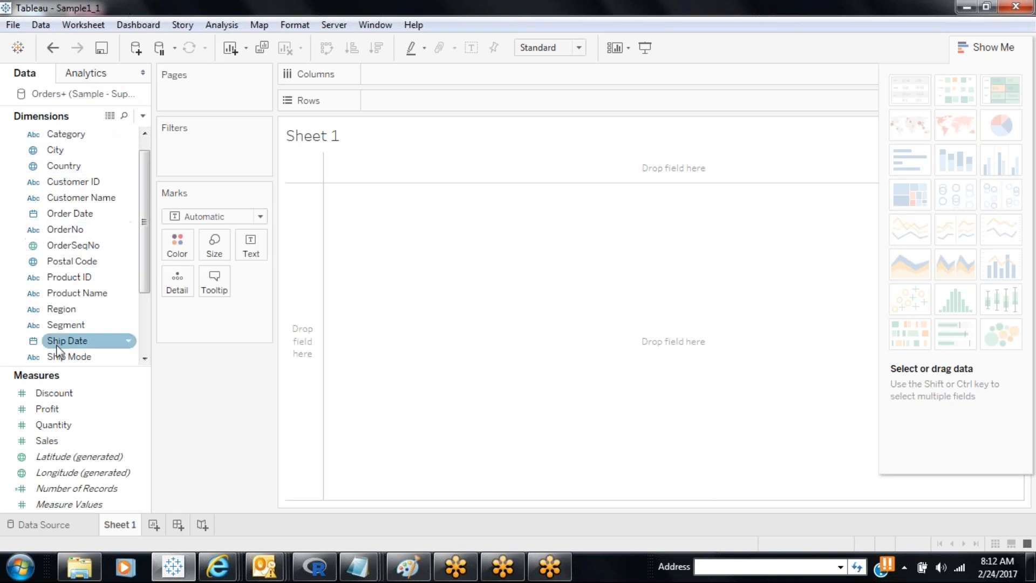
pyautogui.moveTo(145, 254); pyautogui.dragTo(144, 316)
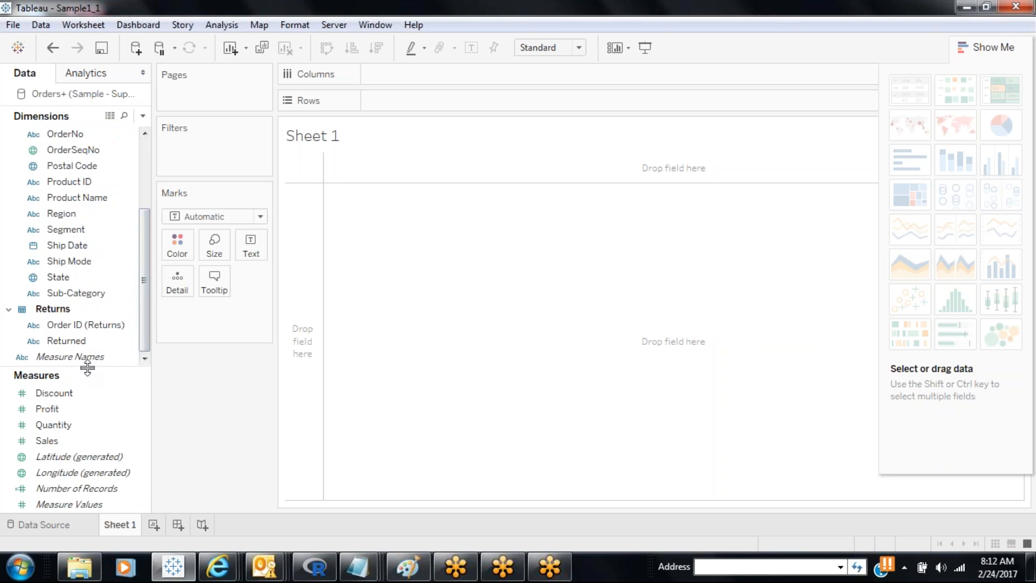
pyautogui.moveTo(87, 368); pyautogui.dragTo(87, 347)
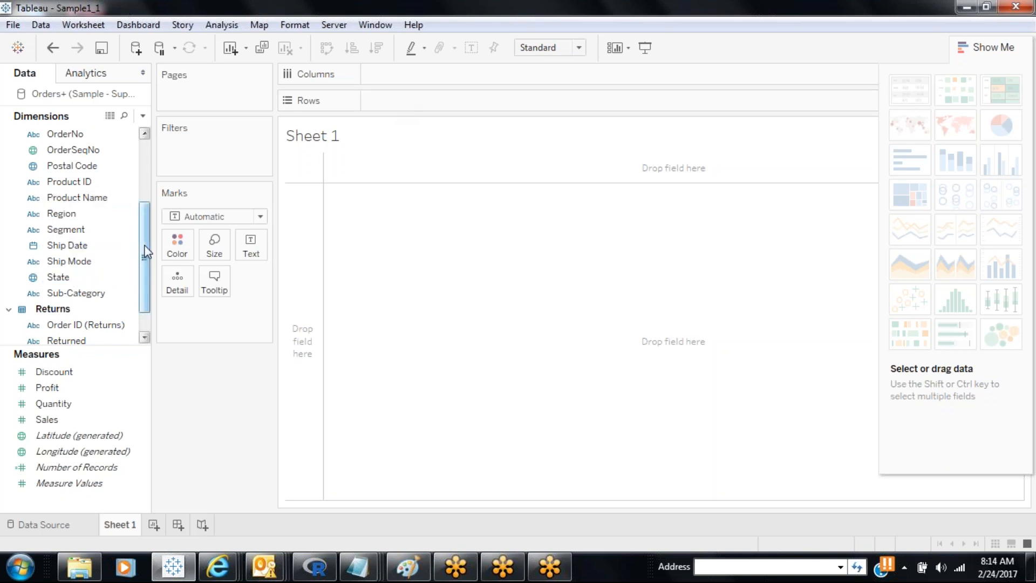
pyautogui.moveTo(144, 243); pyautogui.dragTo(143, 180)
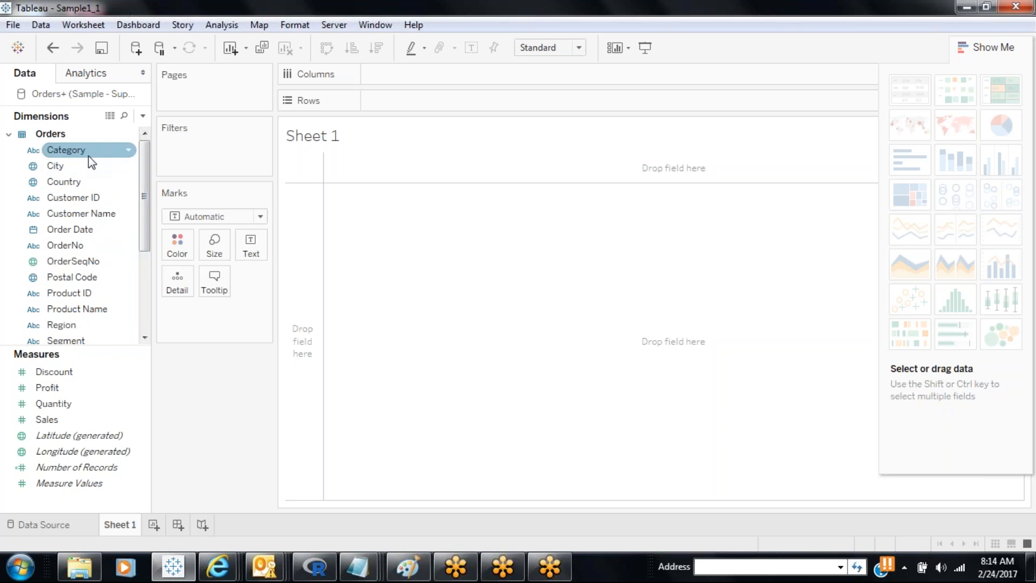
# Build a vertical bar chart with Category on Columns and Sales on Rows, widening the category headers.
pyautogui.moveTo(89, 158); pyautogui.dragTo(445, 76)
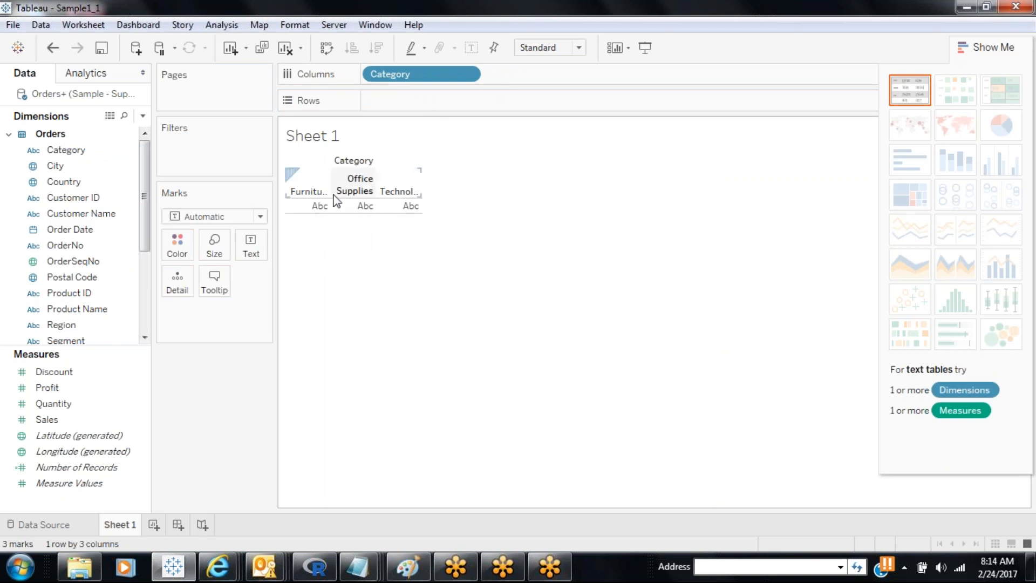
pyautogui.moveTo(330, 192); pyautogui.dragTo(343, 194)
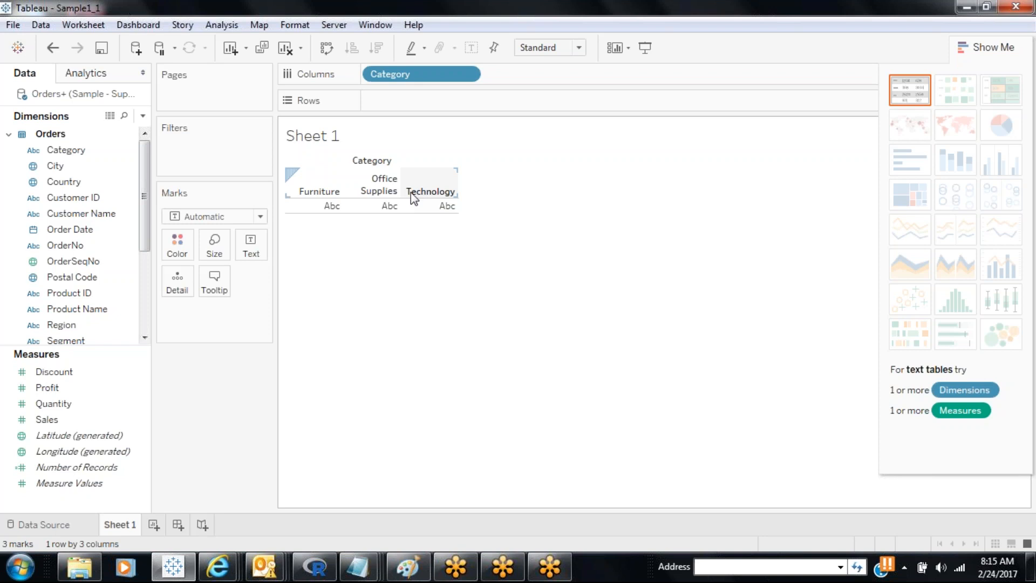
pyautogui.moveTo(324, 208)
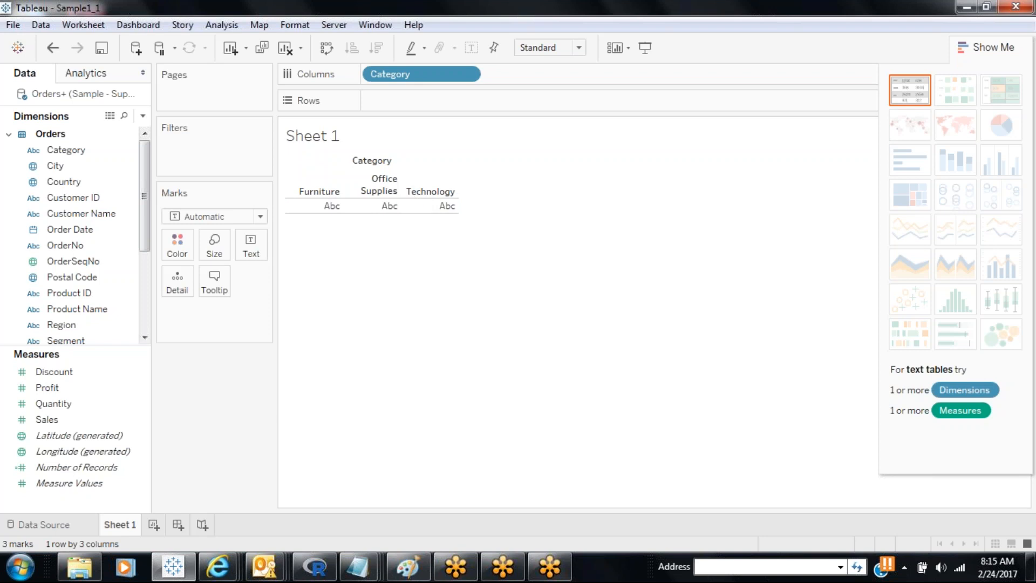
pyautogui.click(100, 421)
pyautogui.moveTo(69, 420); pyautogui.dragTo(418, 102)
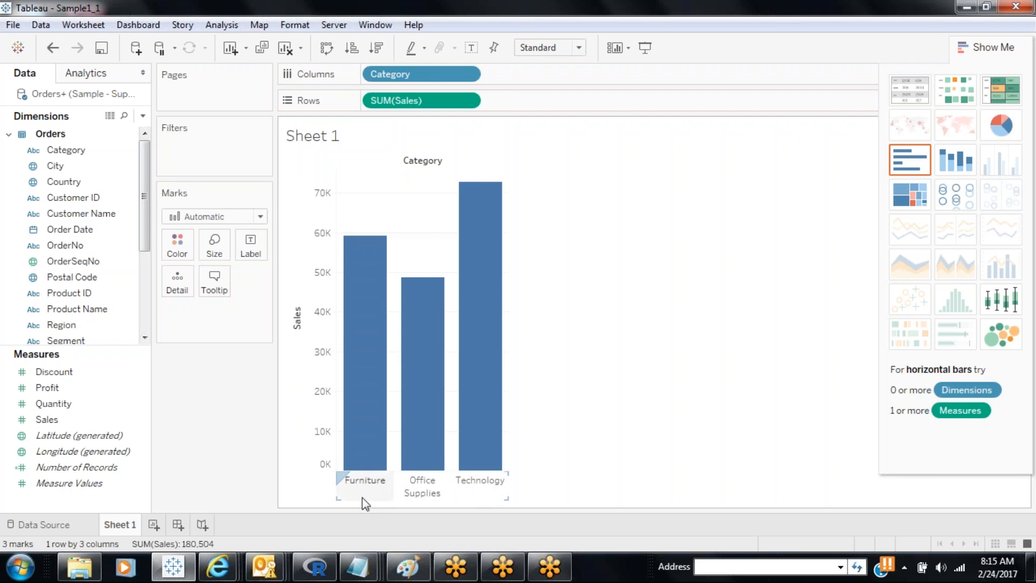
pyautogui.moveTo(485, 344)
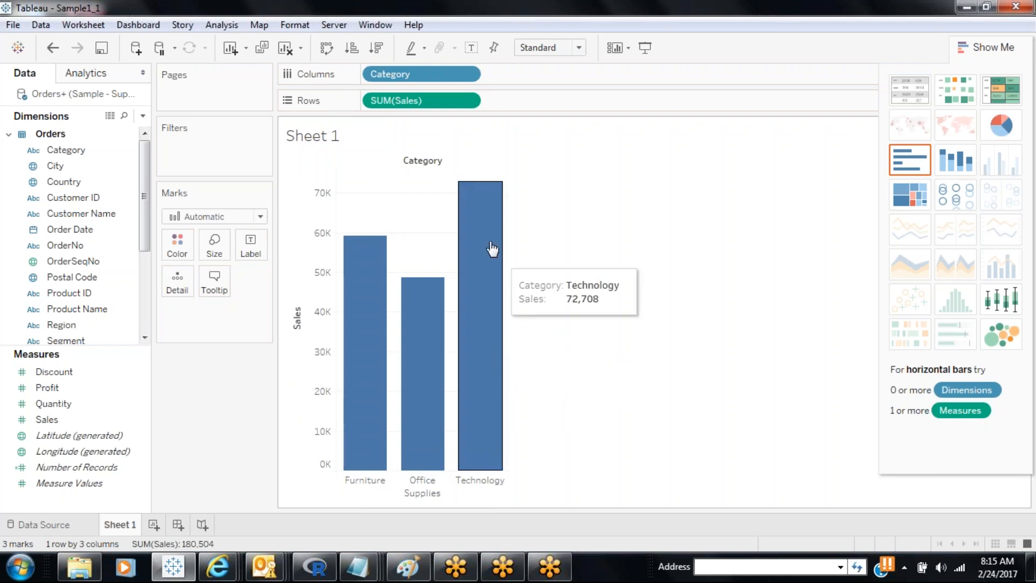
# Rearrange the chart into horizontal bars with Sales on Columns and Category on Rows, and collapse the Show Me chart suggestions.
pyautogui.moveTo(440, 78); pyautogui.dragTo(601, 107)
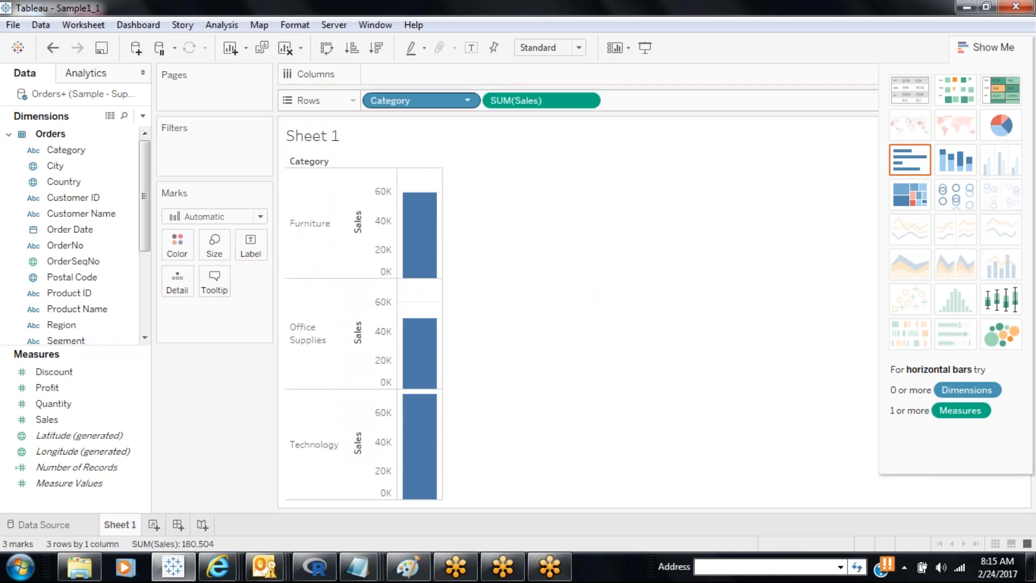
pyautogui.moveTo(522, 108); pyautogui.dragTo(432, 82)
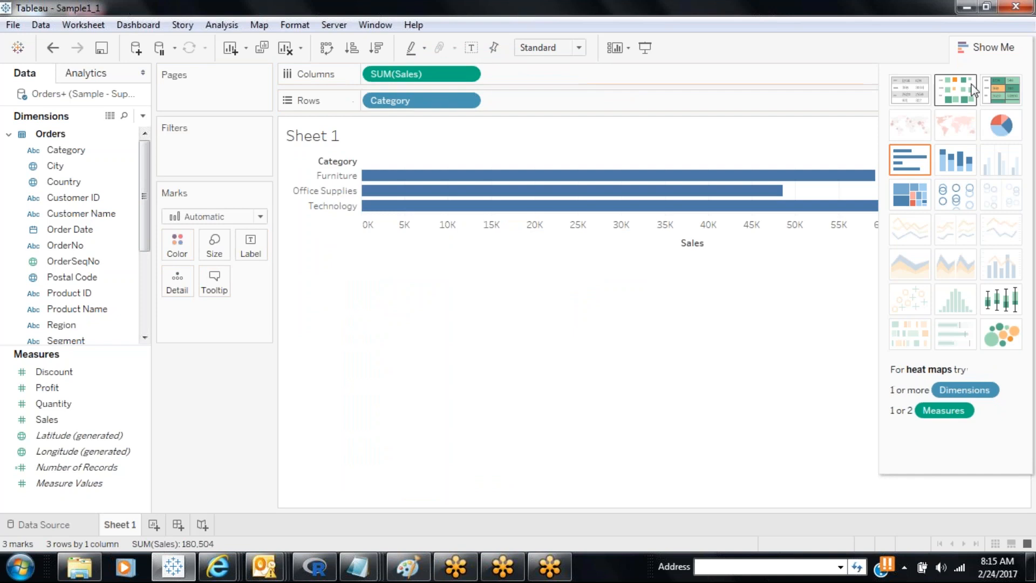
pyautogui.click(968, 46)
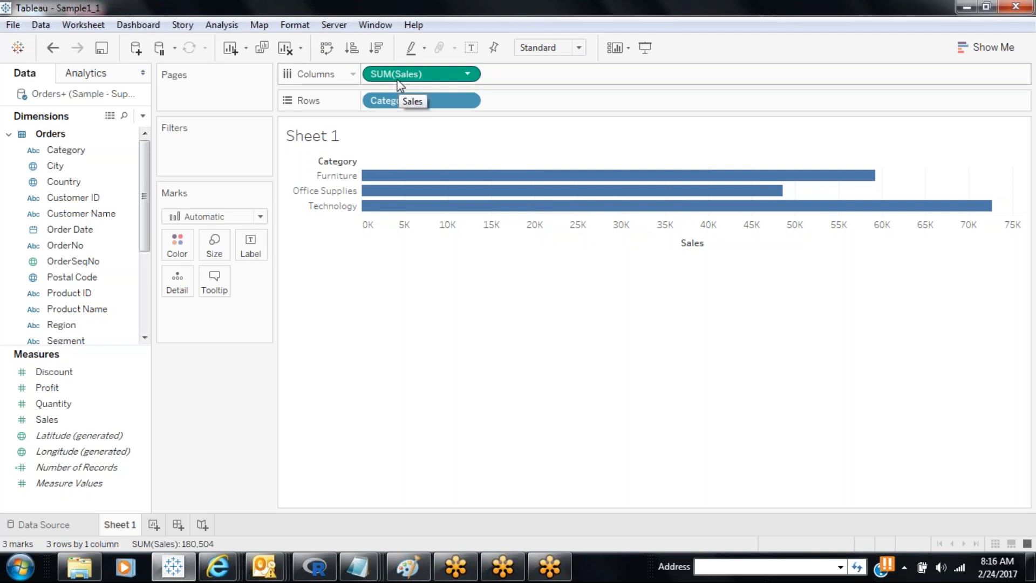
# Swap the chart's rows and columns back and forth, ending with the horizontal bars.
pyautogui.click(327, 50)
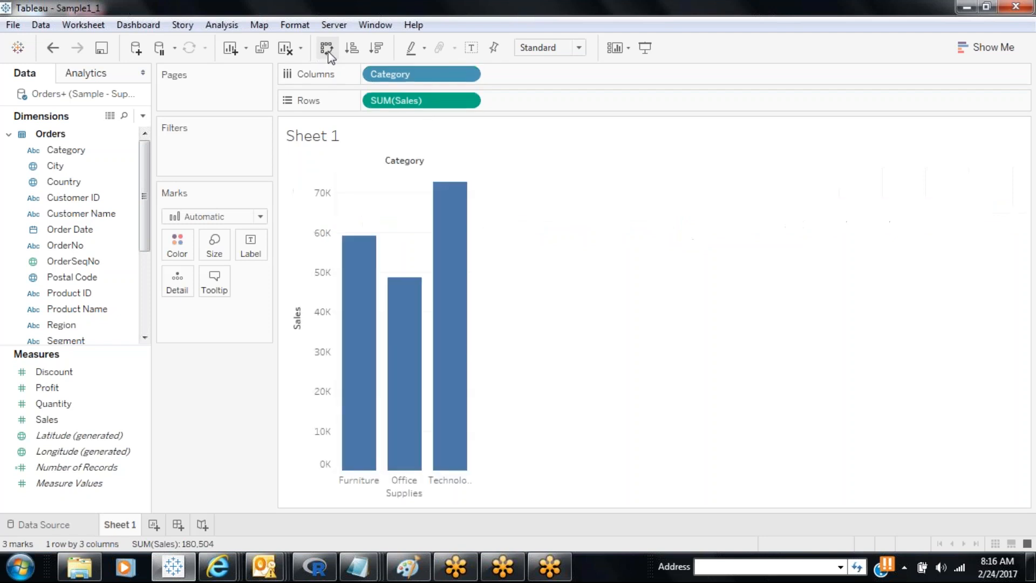
pyautogui.click(327, 49)
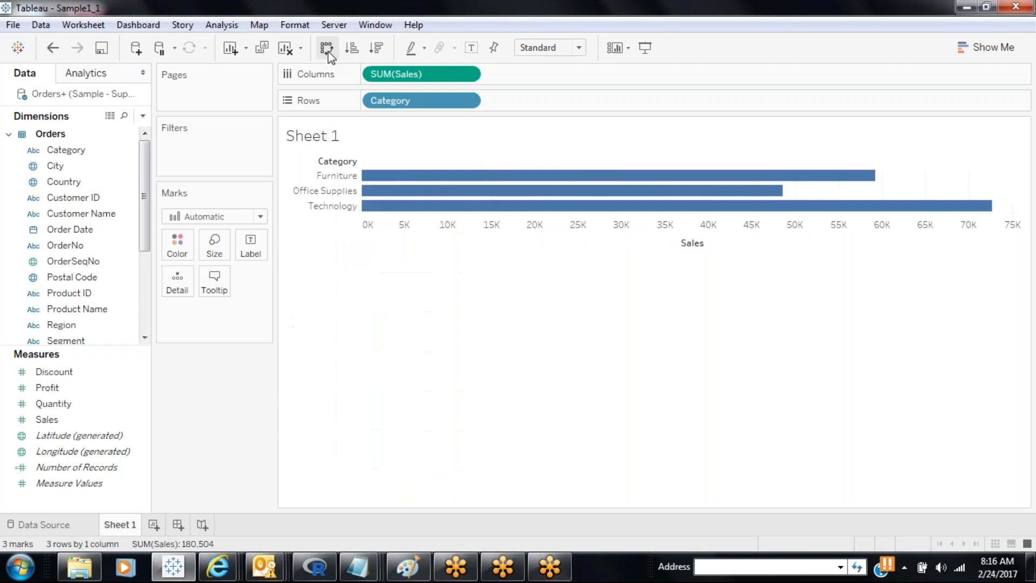
pyautogui.click(327, 50)
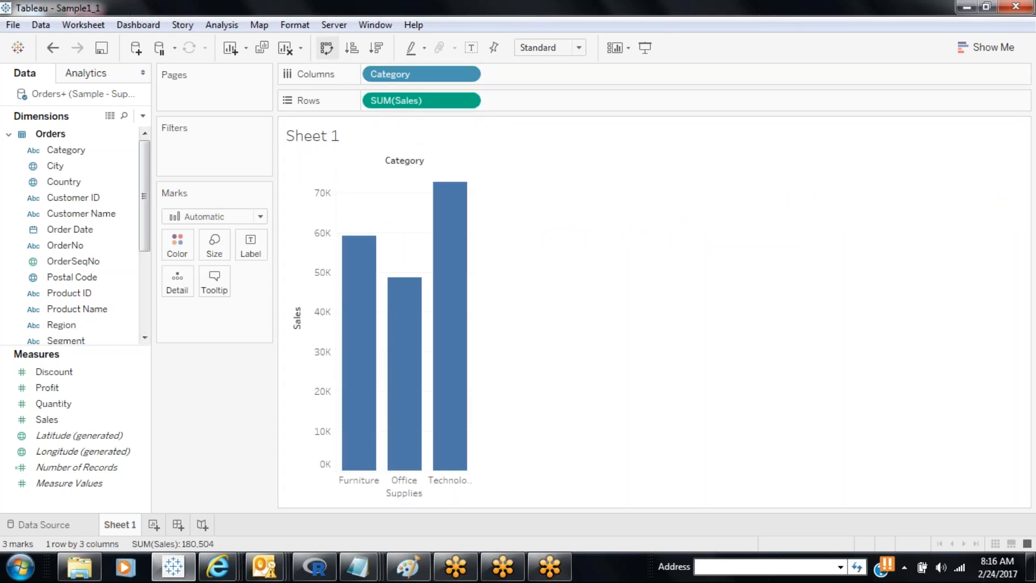
pyautogui.click(327, 50)
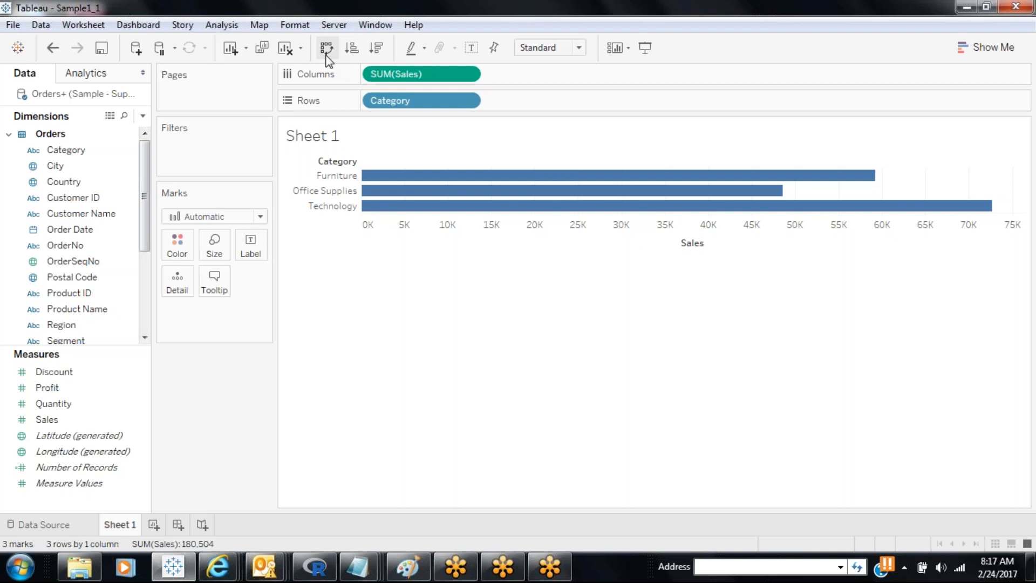
# Minimize the data pane to widen the worksheet view and restore it, twice.
pyautogui.click(656, 23)
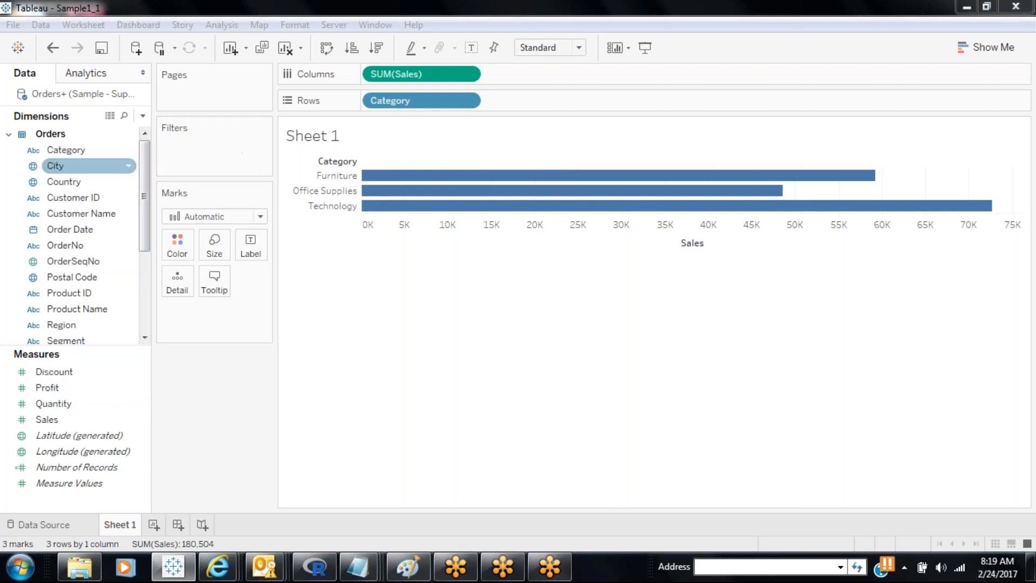
pyautogui.click(143, 72)
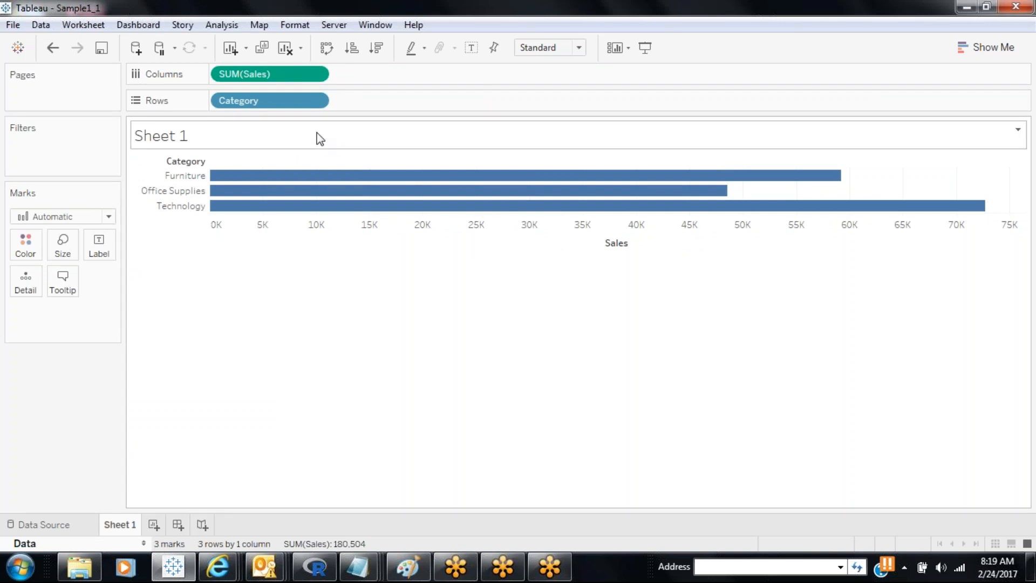
pyautogui.click(143, 543)
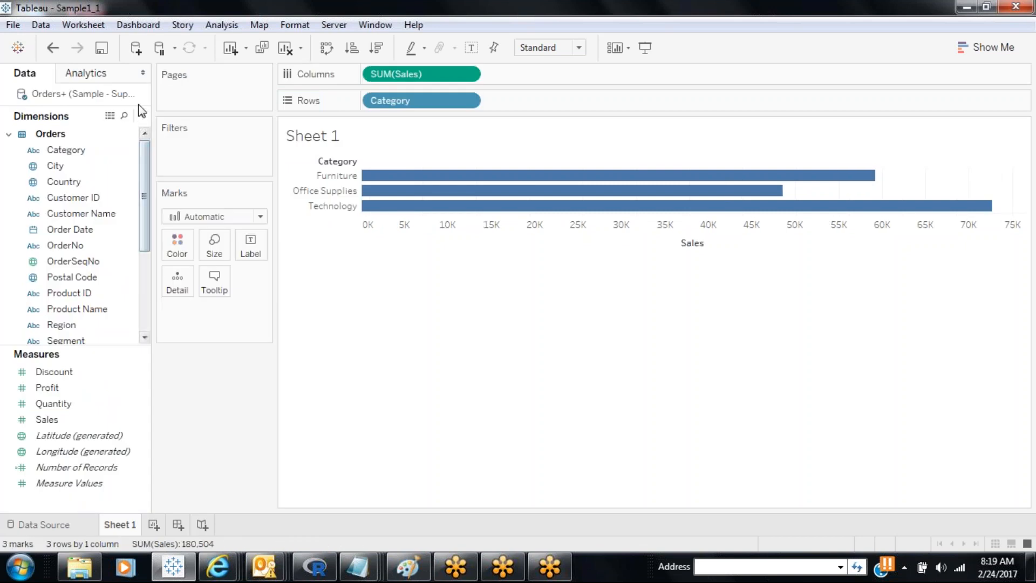
pyautogui.click(143, 73)
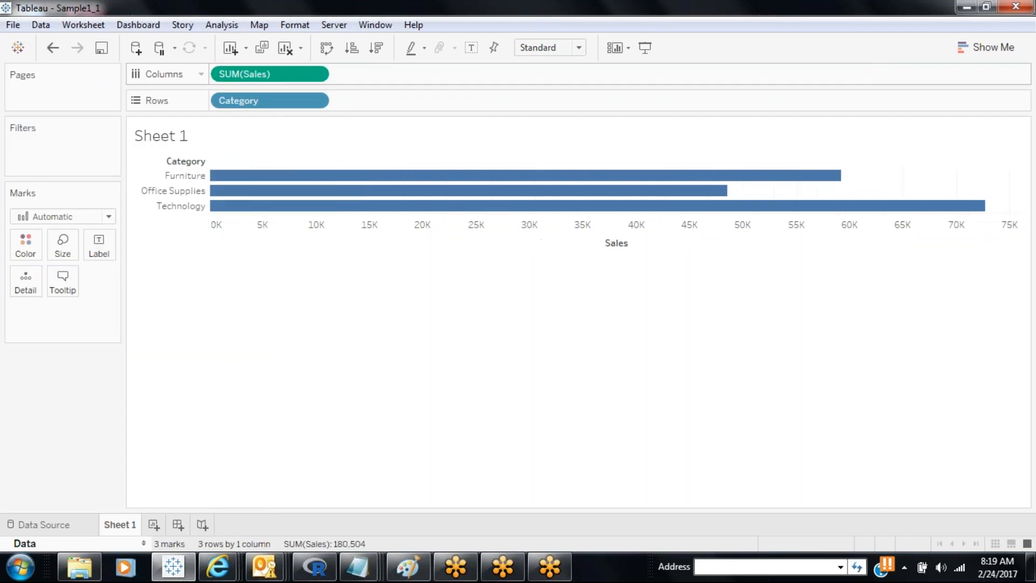
pyautogui.click(144, 543)
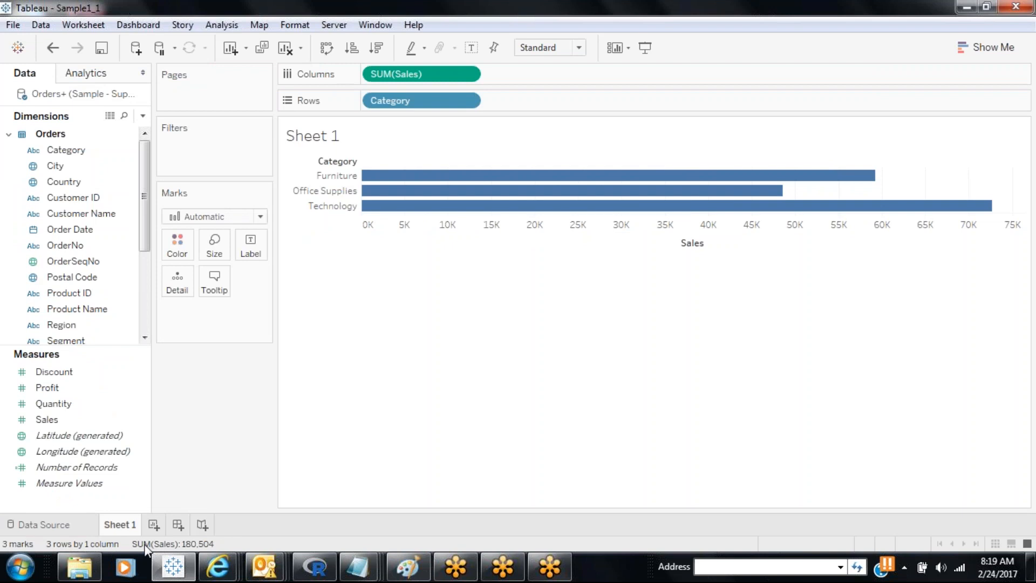
pyautogui.click(52, 183)
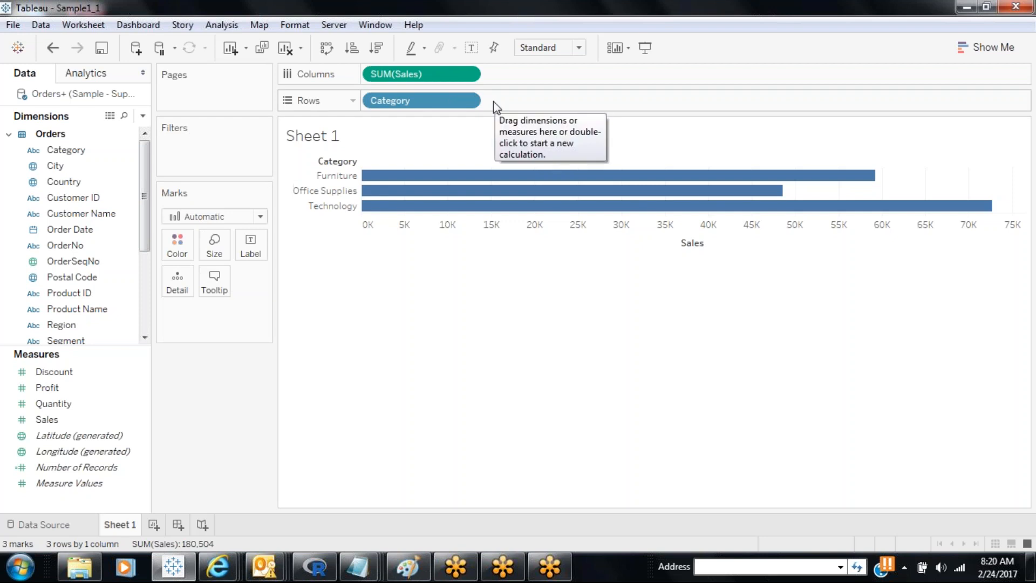
pyautogui.click(651, 18)
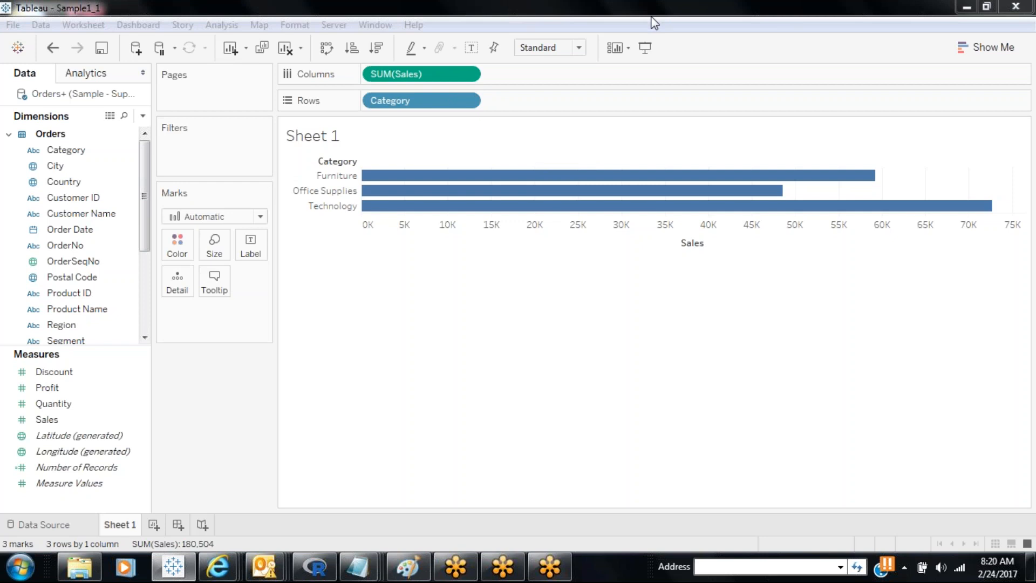
pyautogui.press('XF86AudioMute')
pyautogui.press('XF86AudioMute')
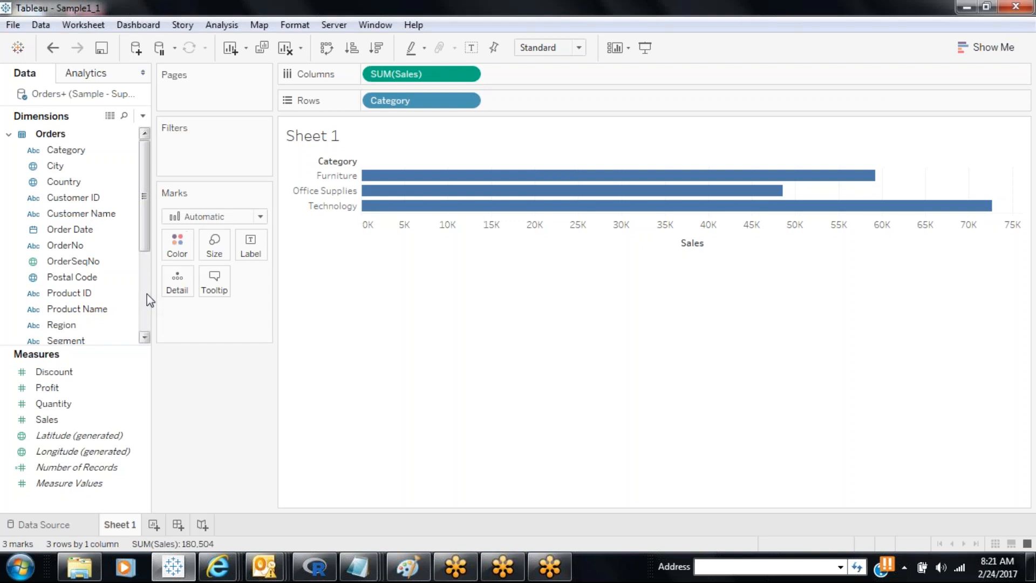
# Place the State dimension on the Pages shelf and advance the page to Arizona.
pyautogui.moveTo(147, 231); pyautogui.dragTo(146, 310)
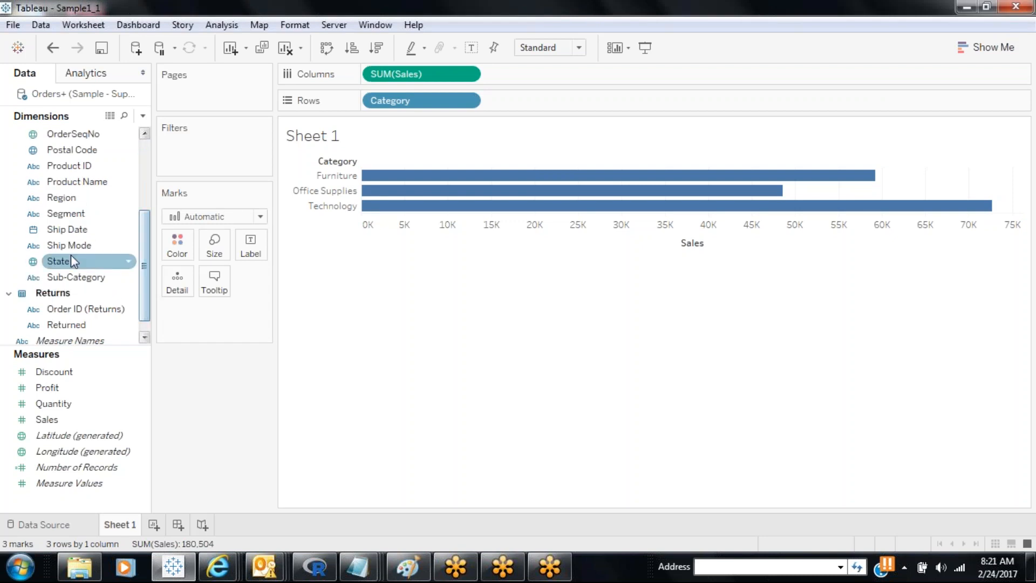
pyautogui.moveTo(63, 259); pyautogui.dragTo(183, 85)
pyautogui.moveTo(91, 262); pyautogui.dragTo(212, 96)
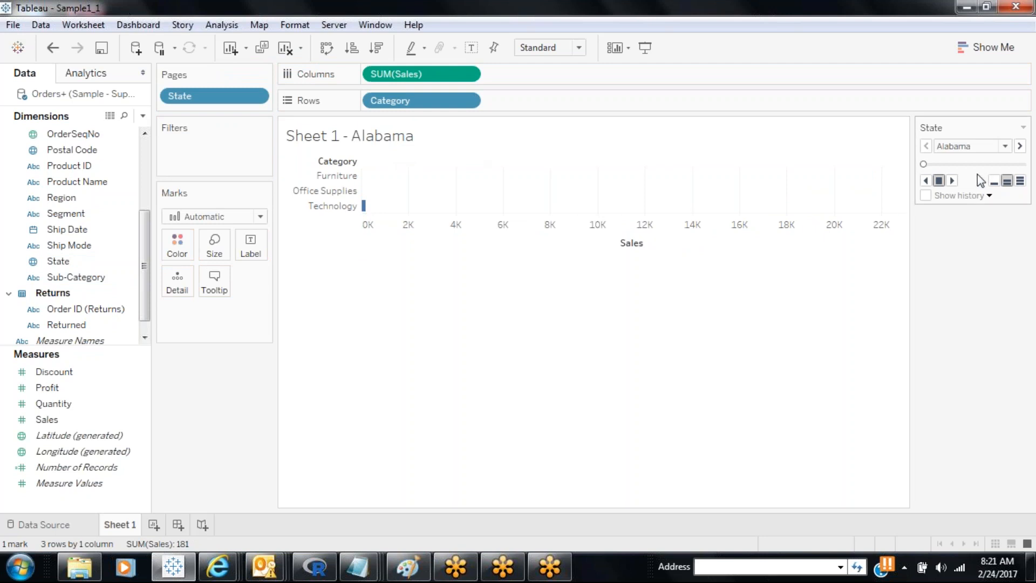
pyautogui.click(1020, 146)
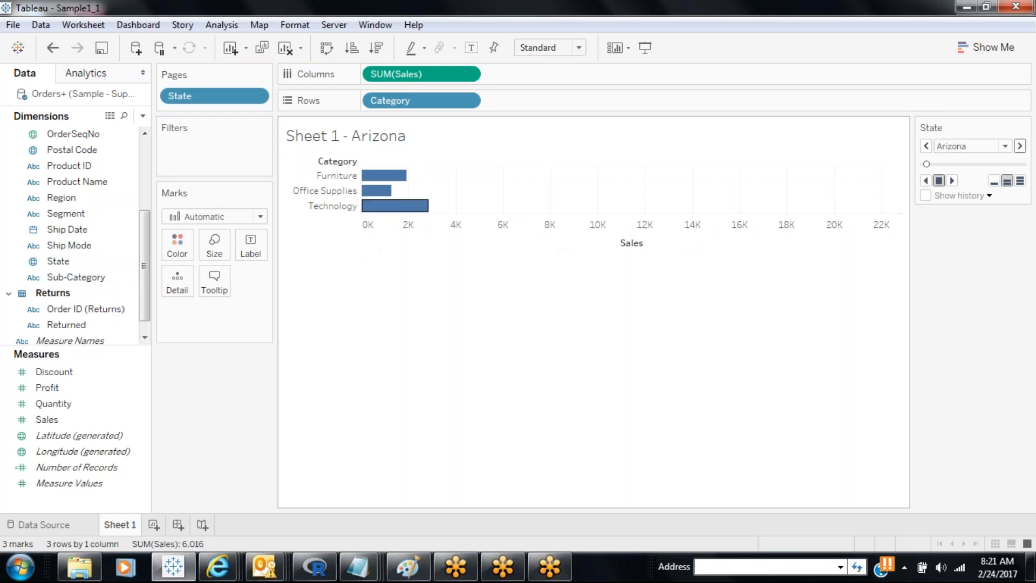
# Show mark labels on the bars, and page through the states back to Alabama and forward to Arizona.
pyautogui.click(472, 49)
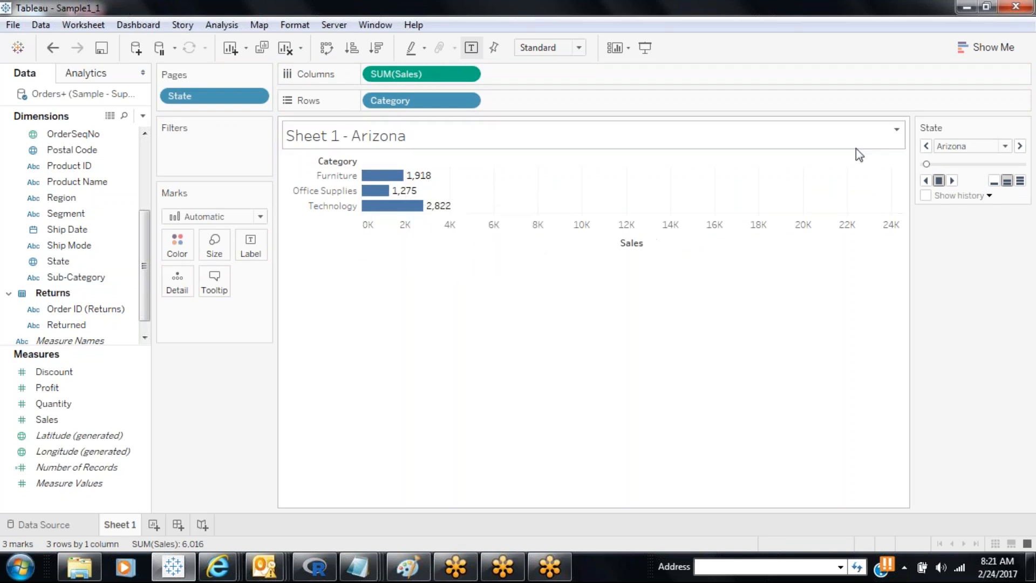
pyautogui.click(926, 146)
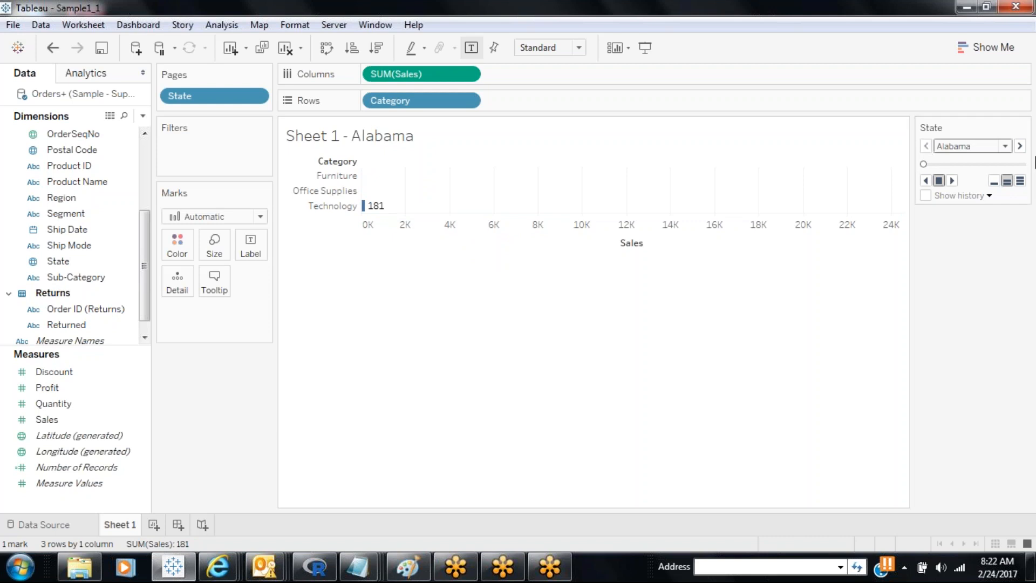
pyautogui.click(1019, 146)
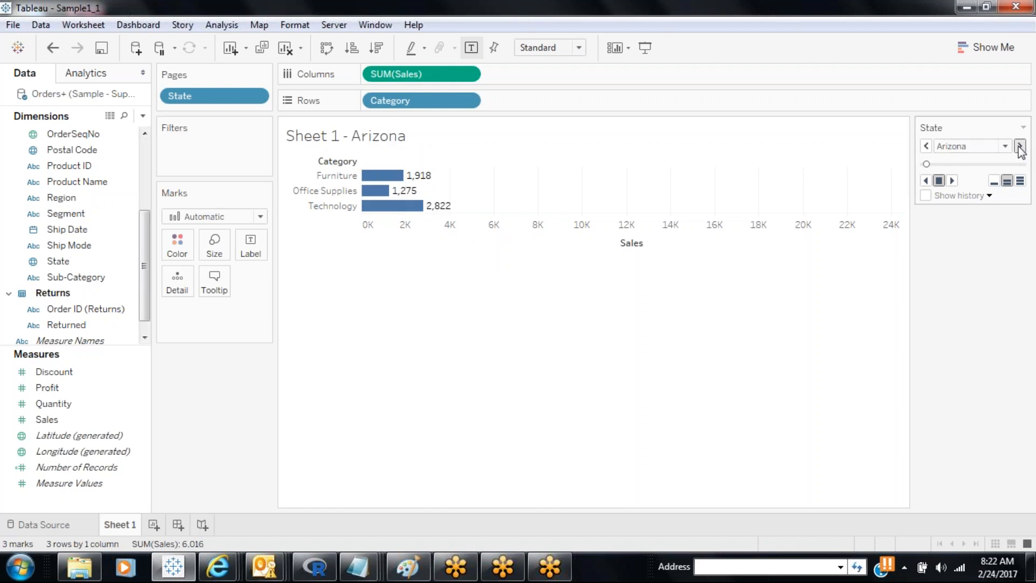
# Page forward through the states from Arizona to Maryland to compare category sales in each one.
pyautogui.click(1019, 146)
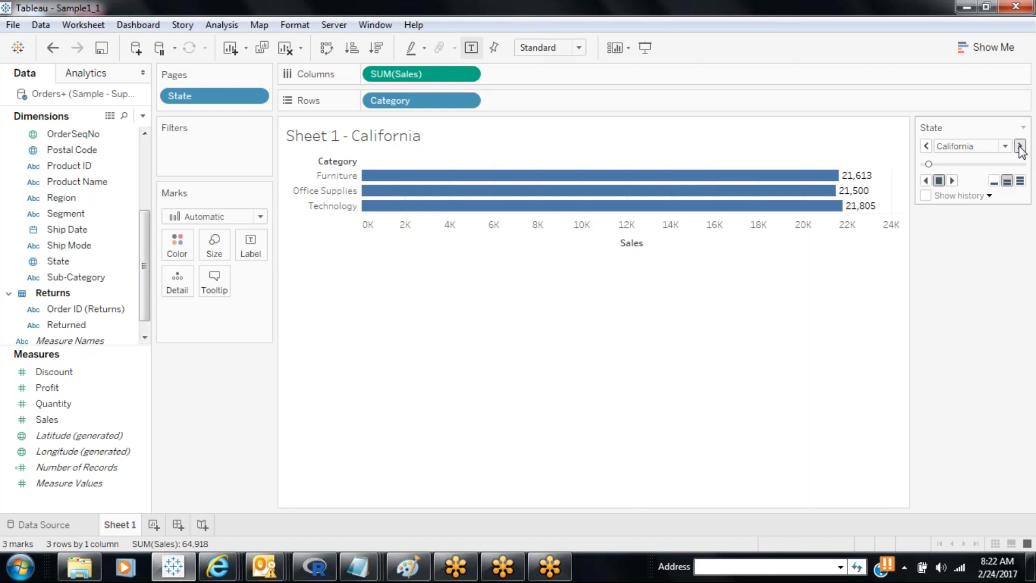
pyautogui.click(1019, 146)
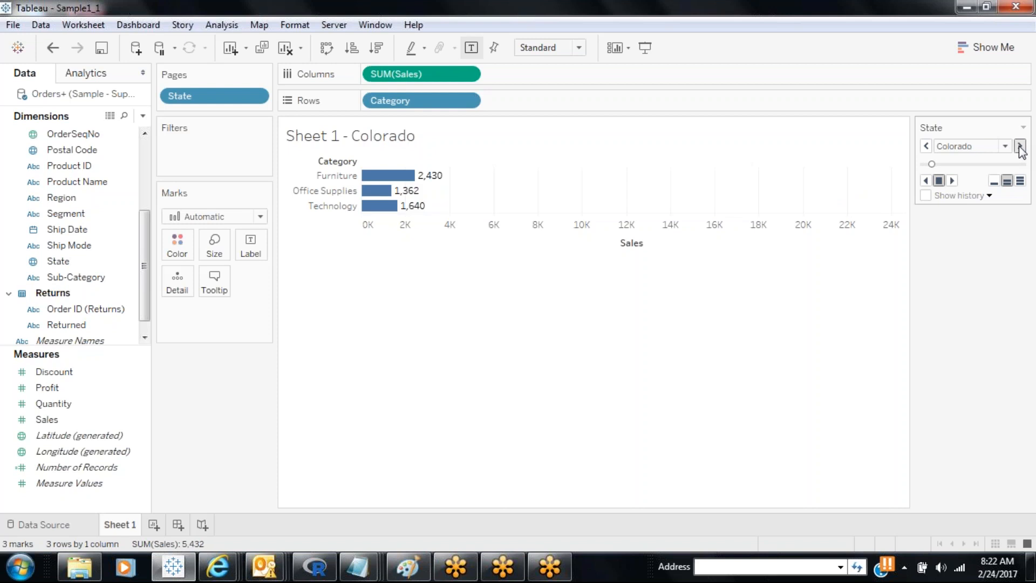
pyautogui.click(1019, 146)
pyautogui.click(1019, 146)
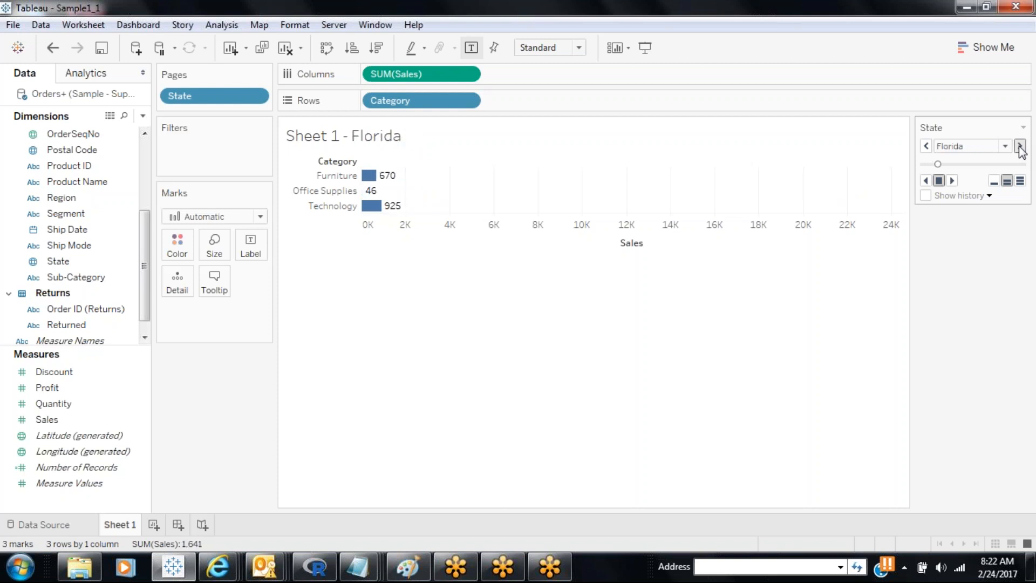
pyautogui.click(1019, 147)
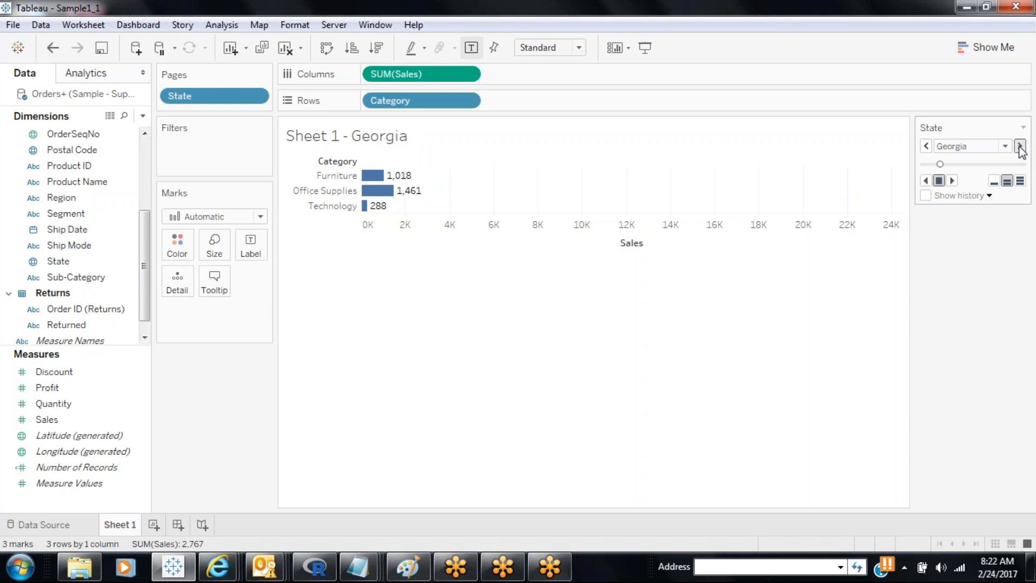
pyautogui.click(1019, 147)
pyautogui.click(1019, 146)
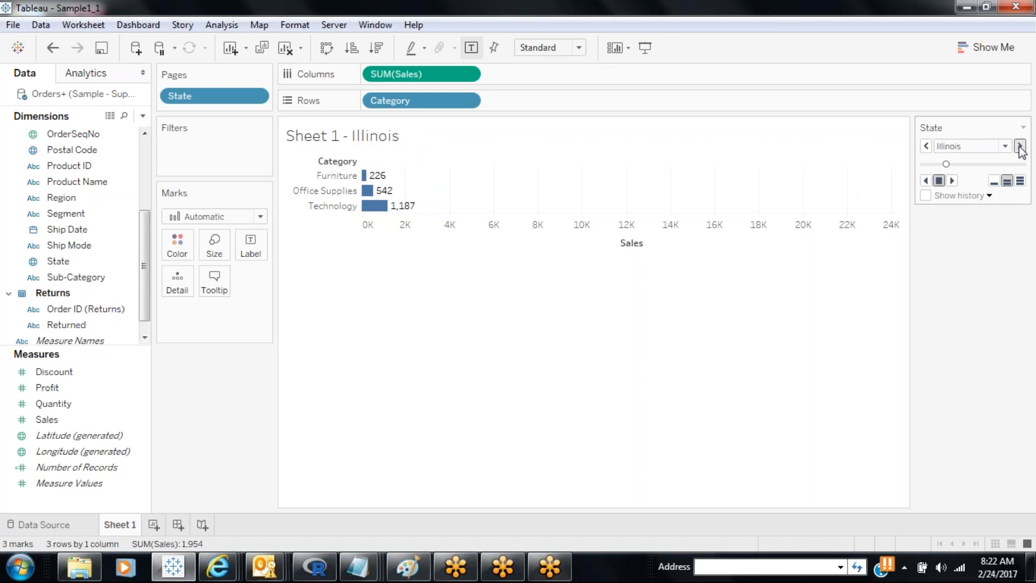
pyautogui.click(1019, 146)
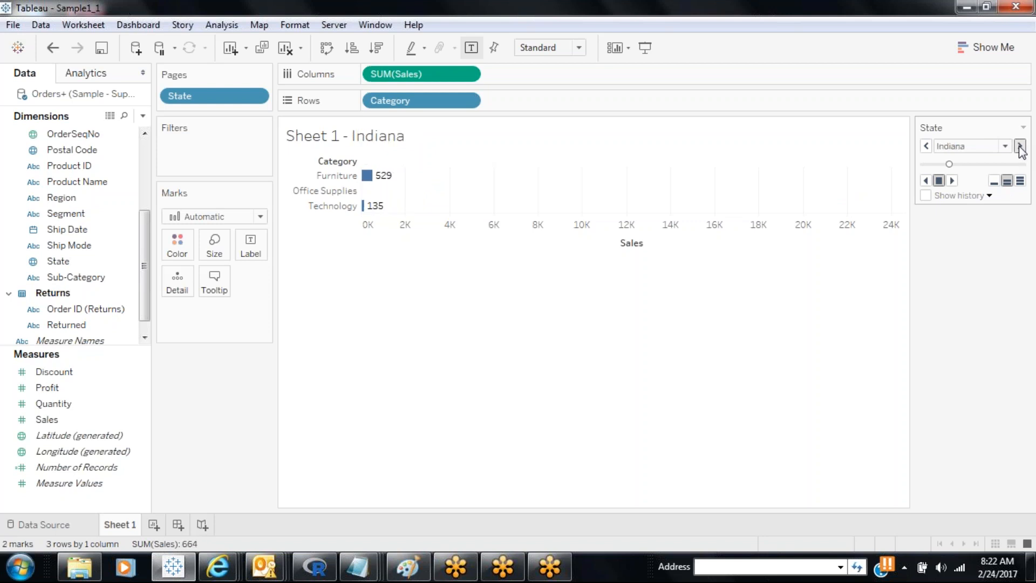
pyautogui.click(1019, 146)
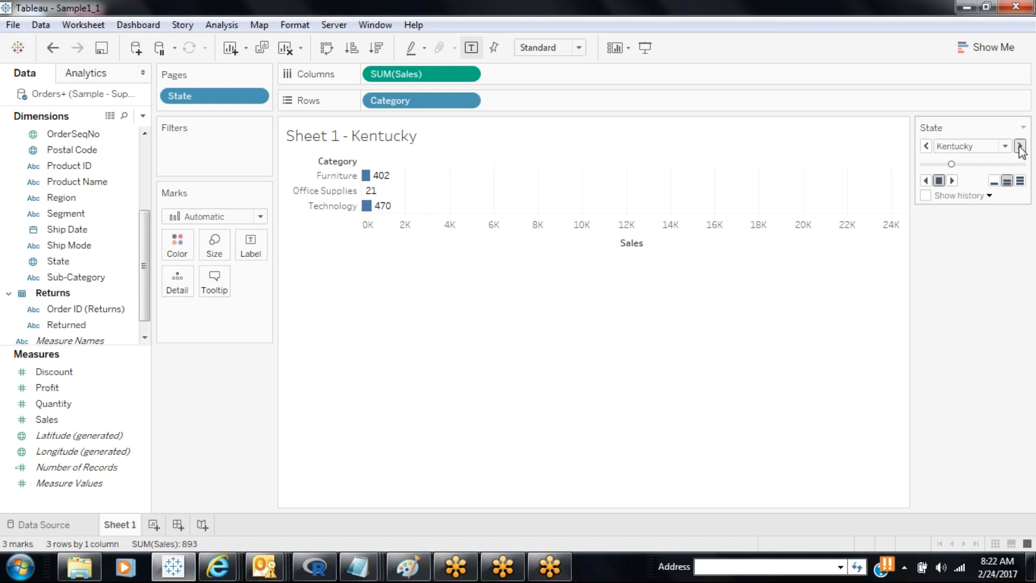
pyautogui.click(1018, 146)
pyautogui.click(1018, 146)
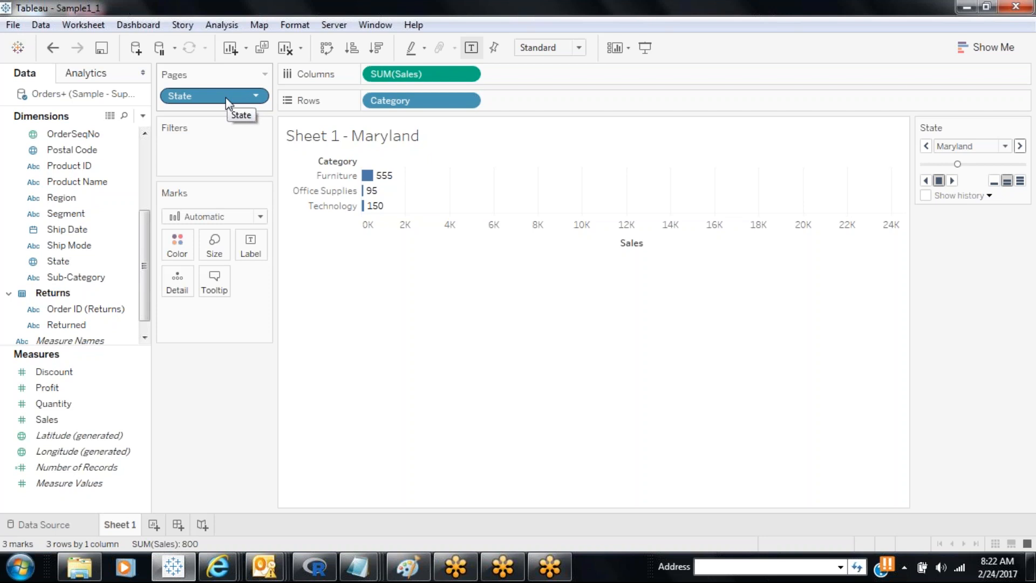
# Move State from the Pages shelf to the Filters shelf with all states included.
pyautogui.moveTo(227, 101); pyautogui.dragTo(224, 153)
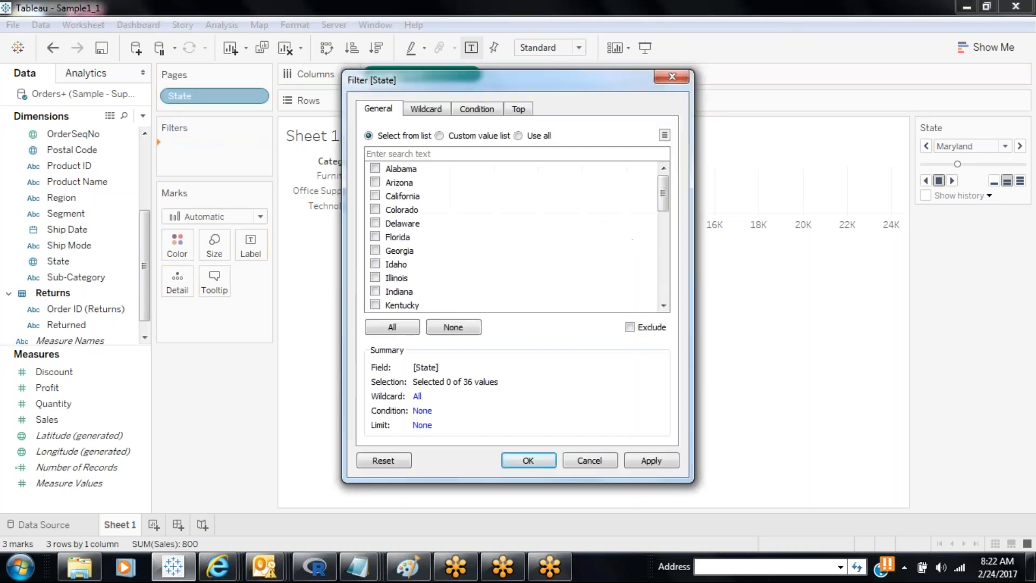
pyautogui.click(391, 327)
pyautogui.click(510, 460)
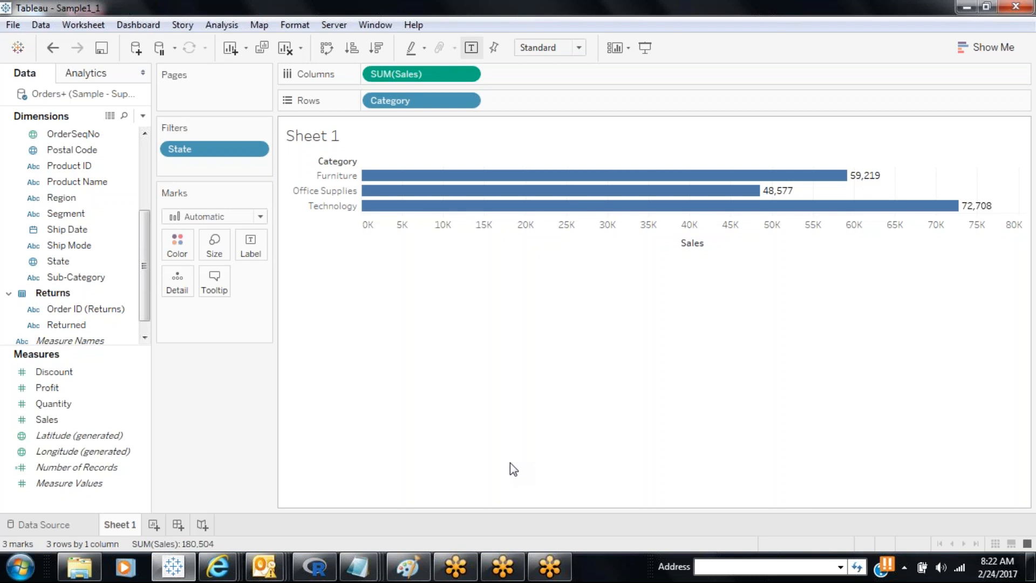
# Edit the State filter, clearing the whole selection and including only California, Florida and Illinois.
pyautogui.rightClick(215, 158)
pyautogui.click(237, 164)
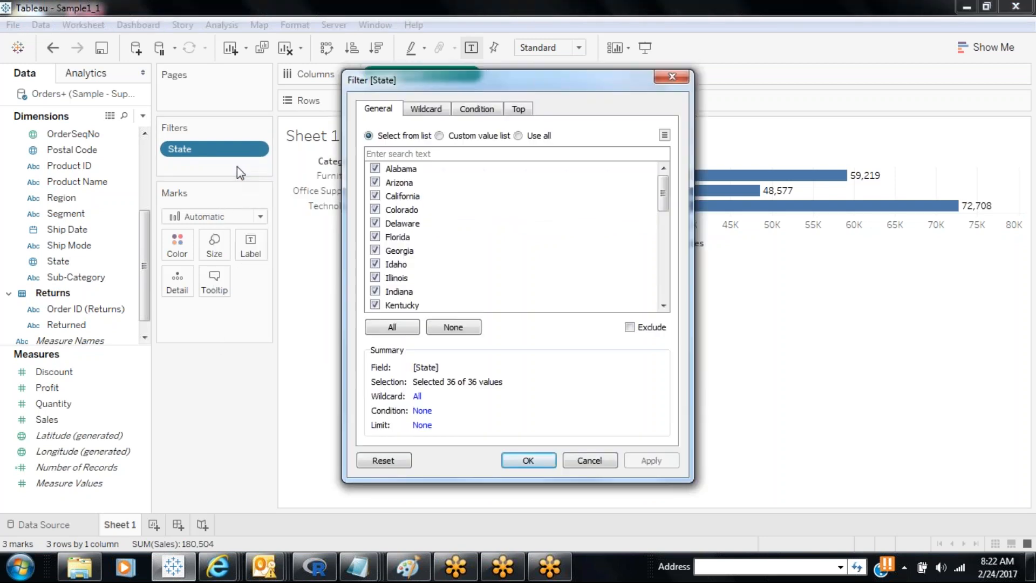
pyautogui.click(375, 264)
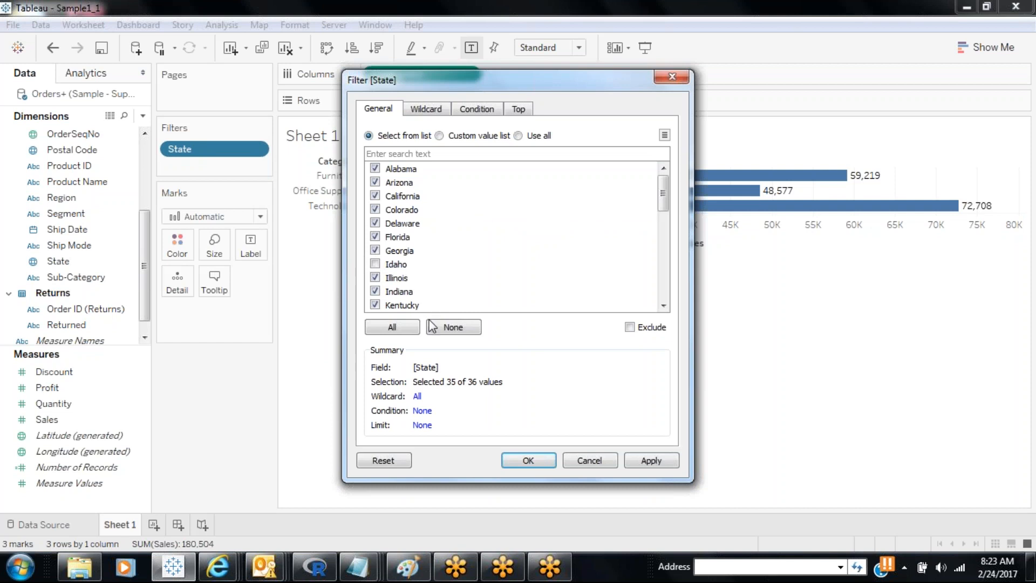
pyautogui.click(441, 330)
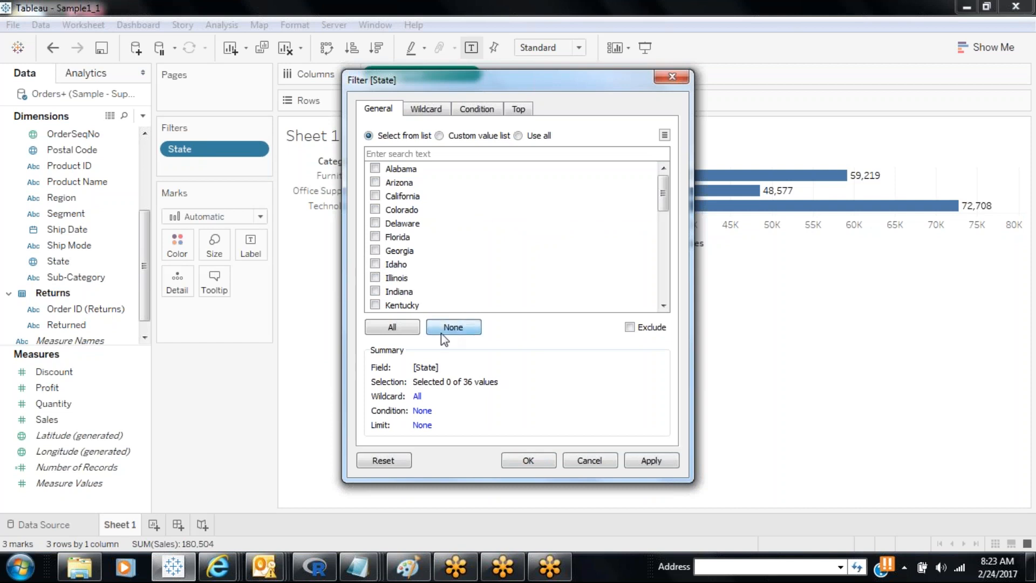
pyautogui.click(375, 196)
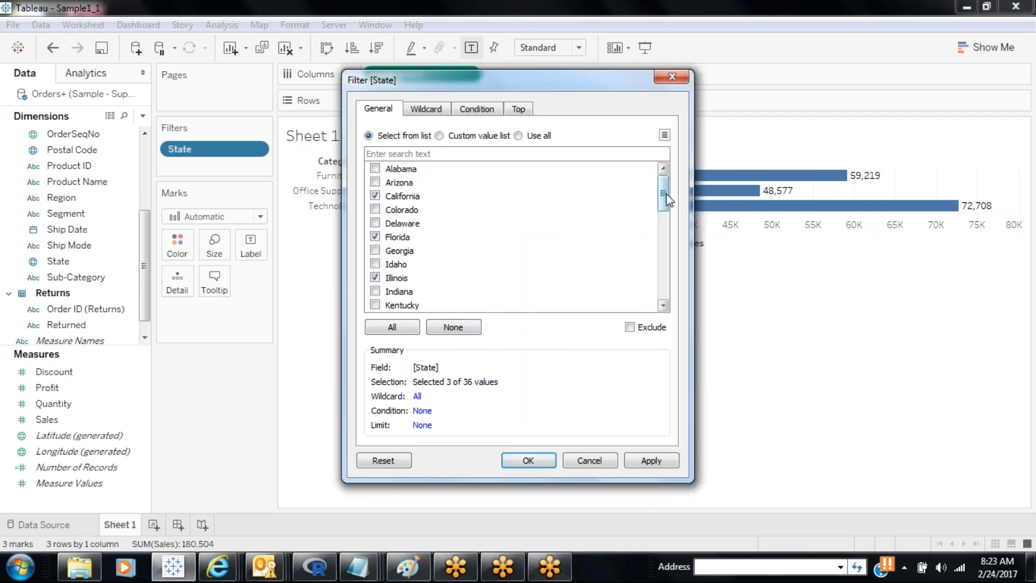
# Add New Jersey, Michigan and New York to the states selected in the filter.
pyautogui.moveTo(665, 195); pyautogui.dragTo(664, 237)
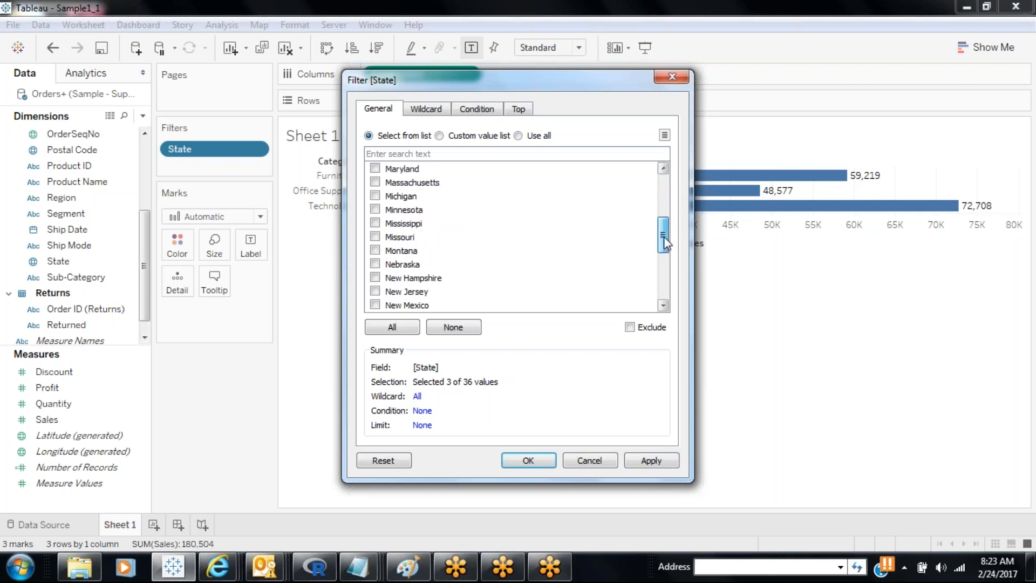
pyautogui.click(409, 292)
pyautogui.scroll(-1, 659, 263)
pyautogui.scroll(1, 662, 261)
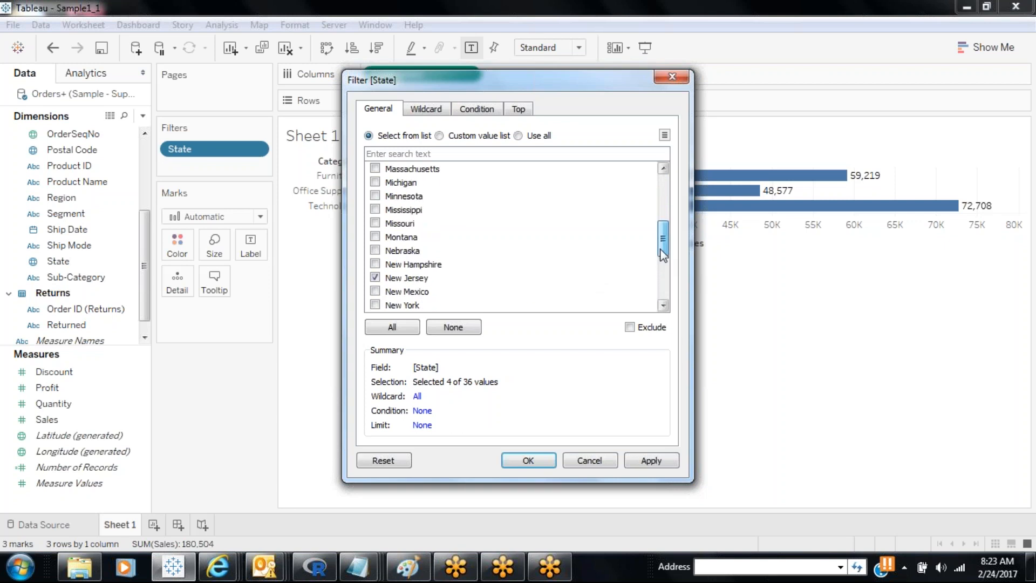
pyautogui.click(375, 183)
pyautogui.scroll(-2, 658, 243)
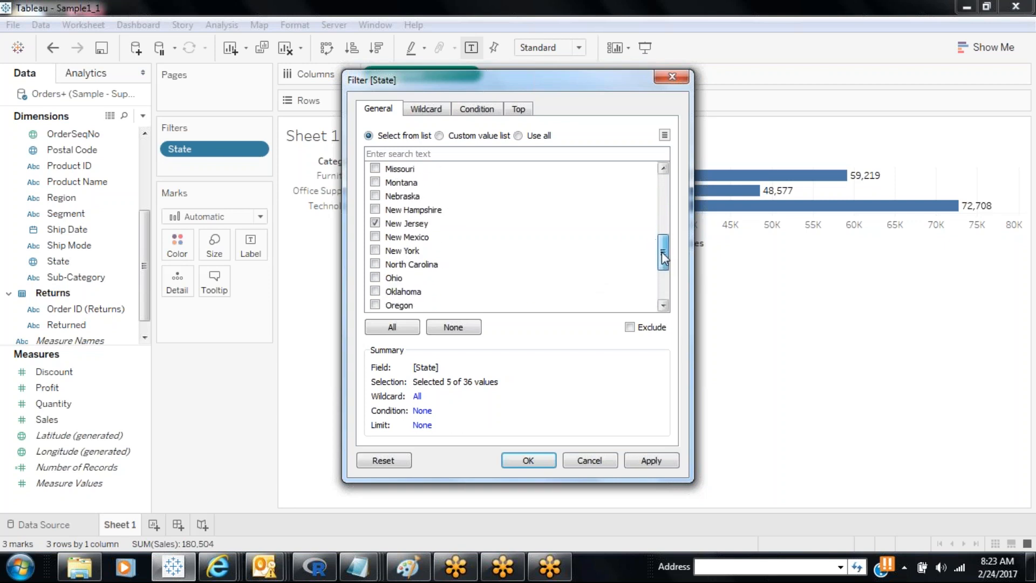
pyautogui.click(375, 250)
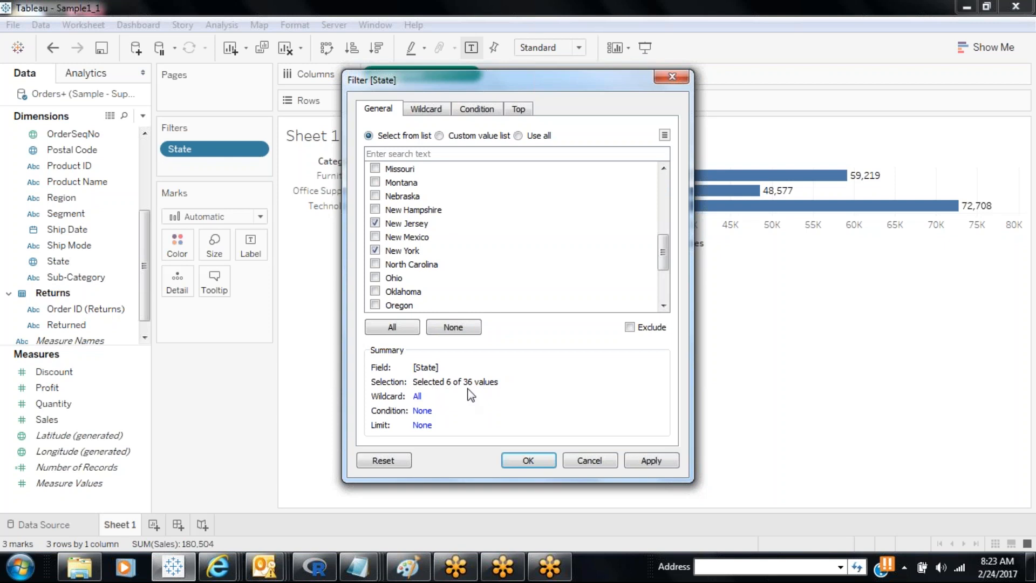
# Add Ohio, Washington, Wisconsin and Pennsylvania to the State filter selection and apply it to the chart.
pyautogui.click(375, 278)
pyautogui.moveTo(663, 257); pyautogui.dragTo(662, 205)
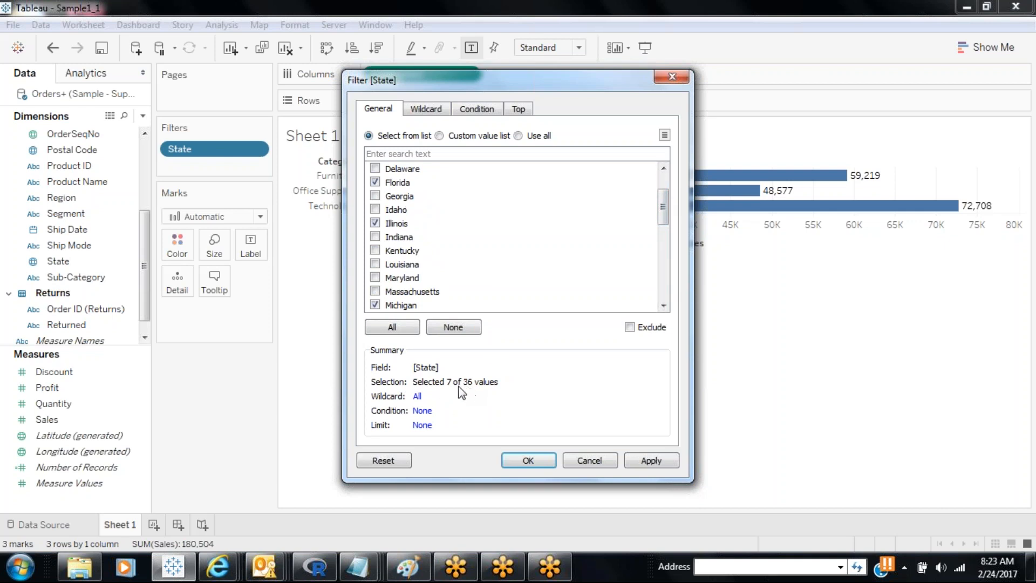
pyautogui.moveTo(659, 208); pyautogui.dragTo(663, 288)
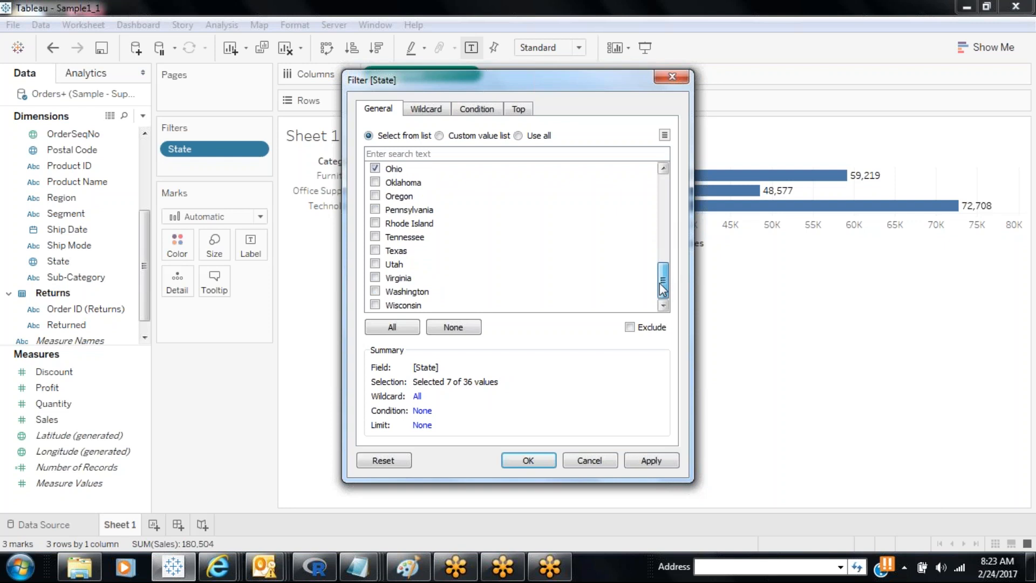
pyautogui.click(375, 292)
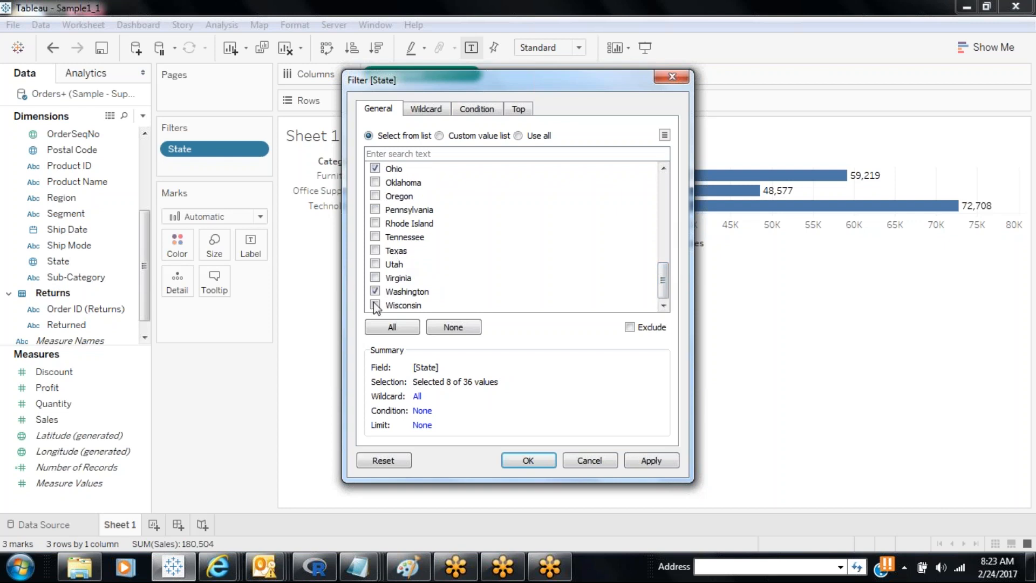
pyautogui.click(374, 209)
pyautogui.click(651, 462)
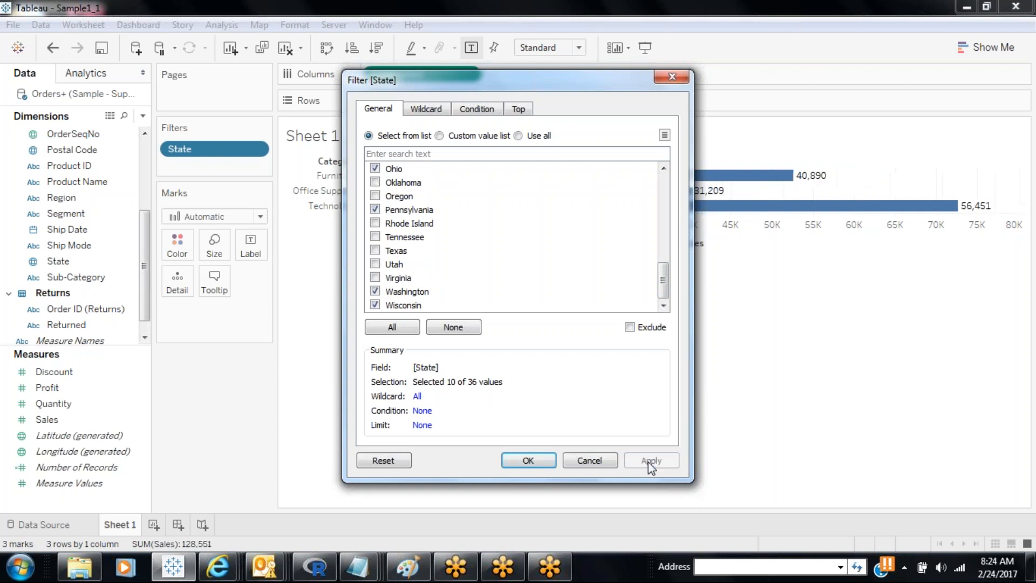
pyautogui.click(527, 460)
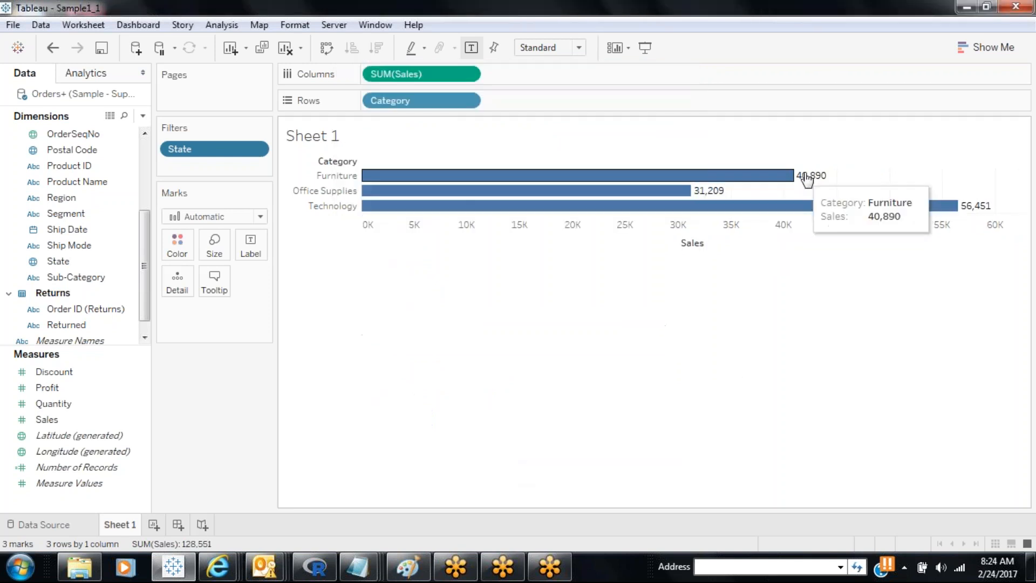
# Show the State filter as an interactive card beside the chart.
pyautogui.moveTo(951, 210)
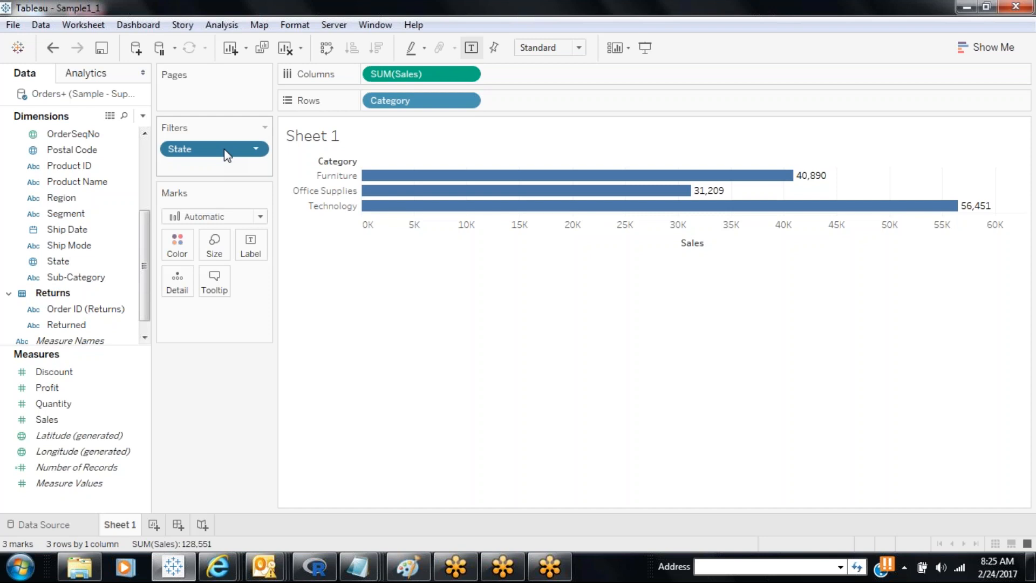
pyautogui.rightClick(224, 149)
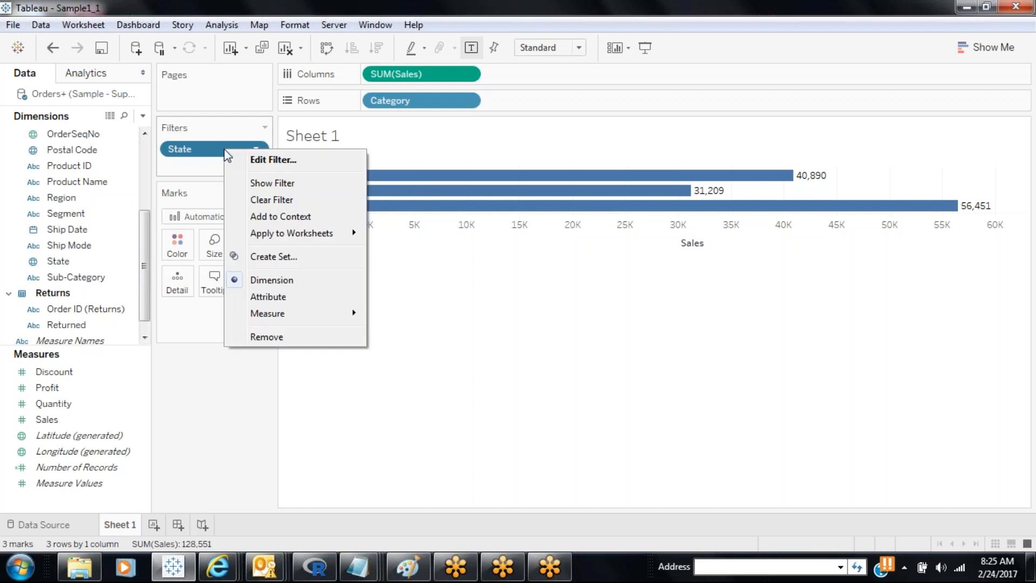
pyautogui.click(260, 184)
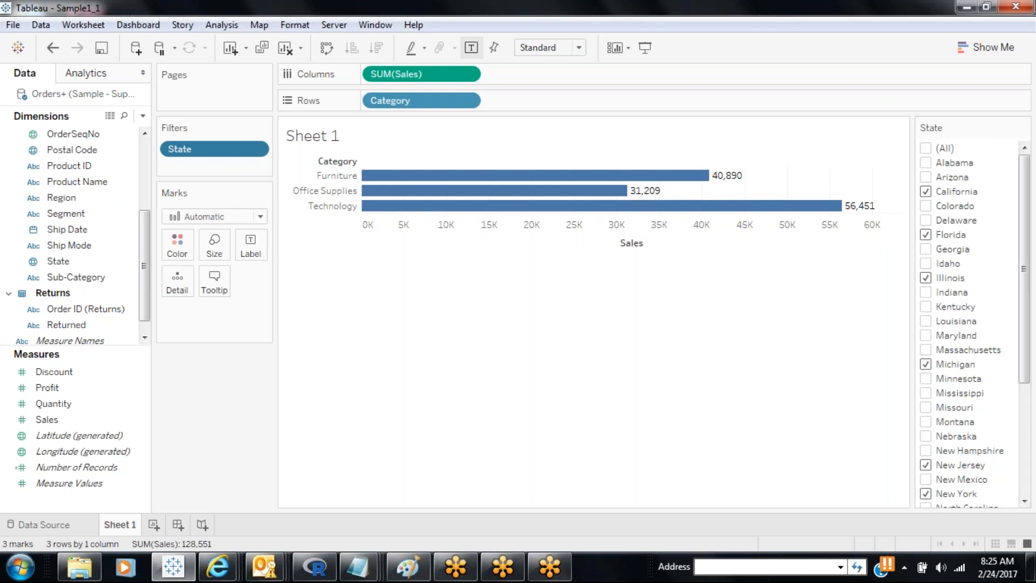
# Toggle all states in the filter card, then limit the selection to California, Illinois and Michigan.
pyautogui.click(924, 149)
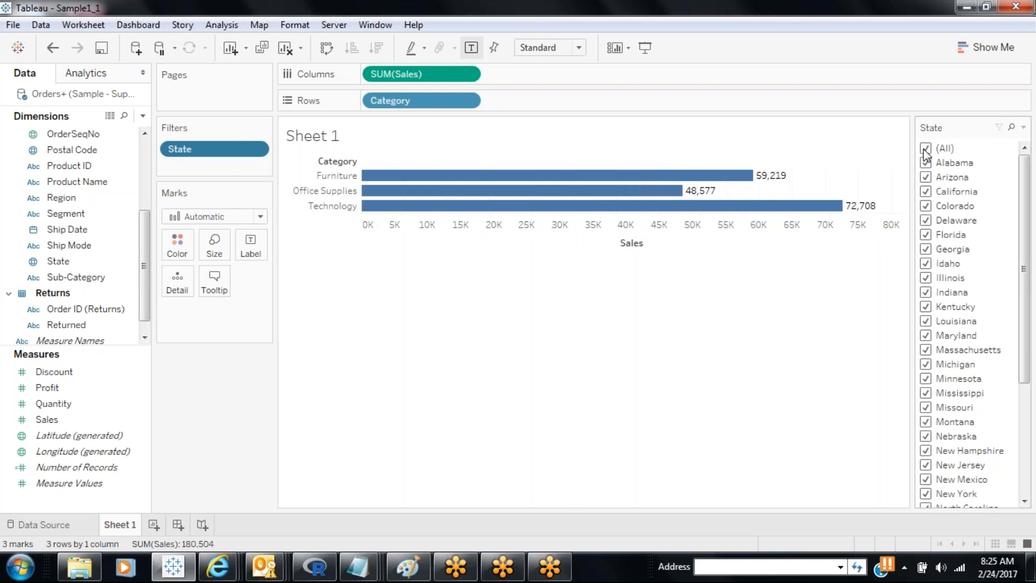
pyautogui.click(925, 192)
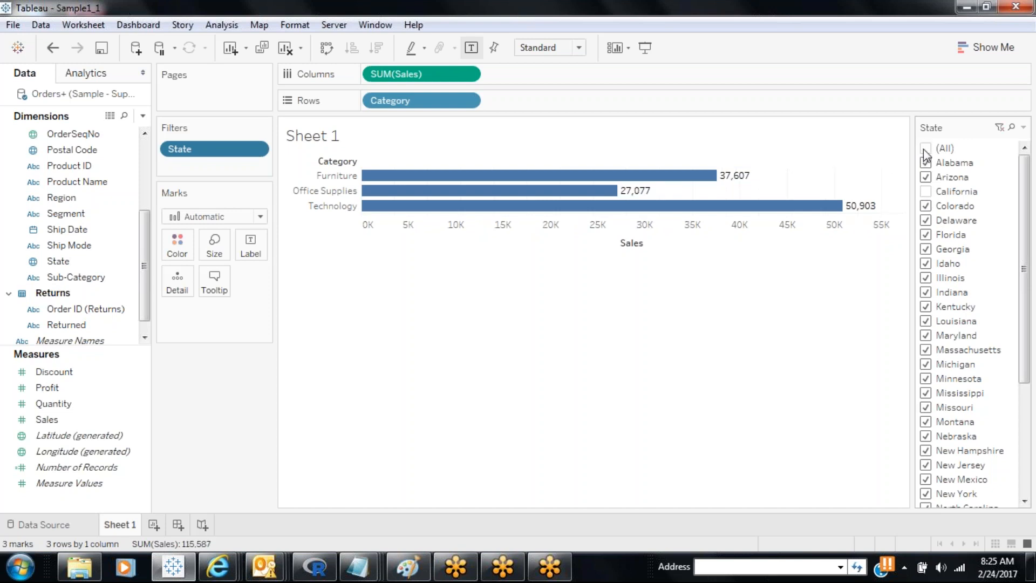
pyautogui.click(925, 149)
pyautogui.click(925, 191)
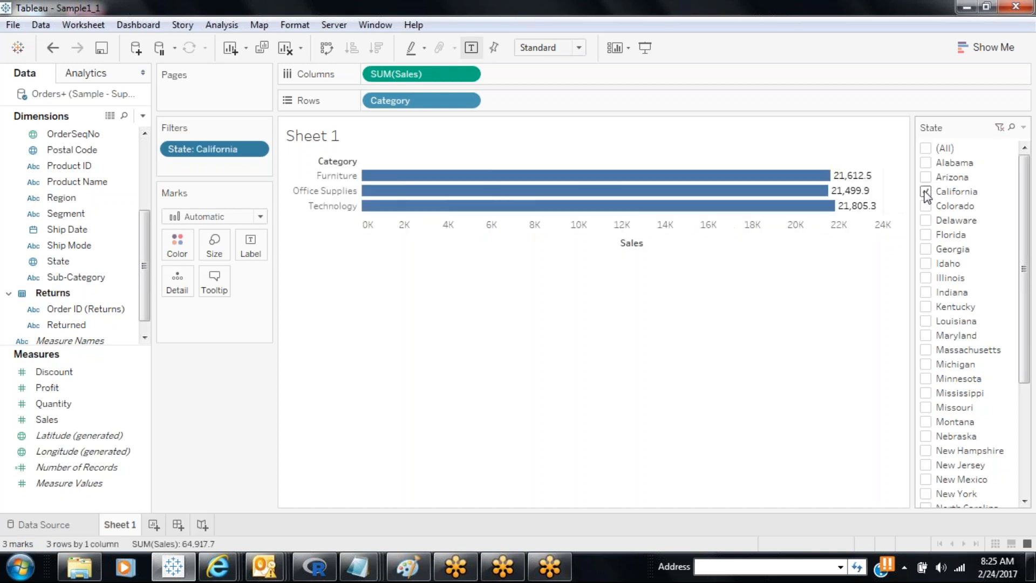
pyautogui.click(924, 278)
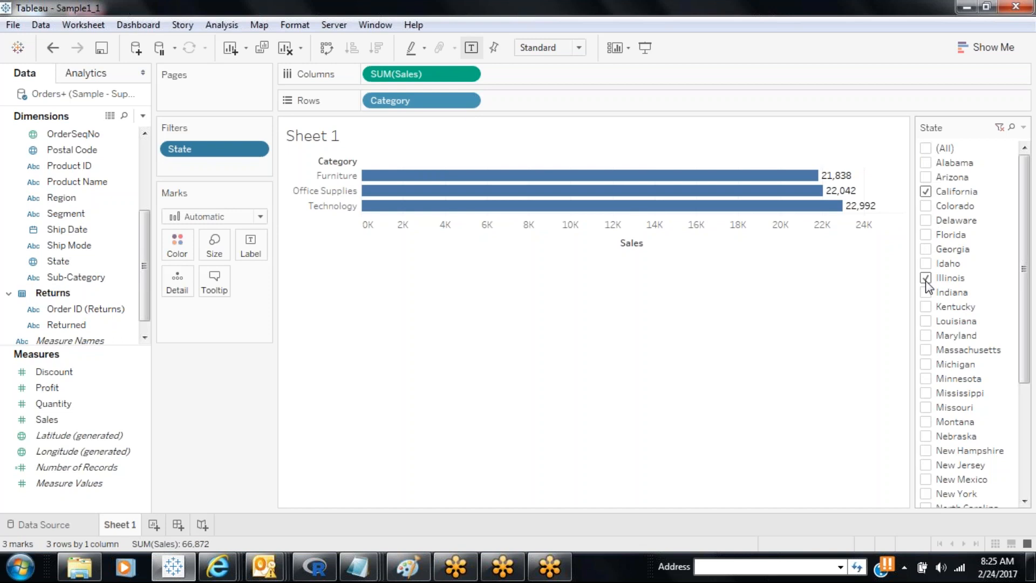
pyautogui.click(925, 366)
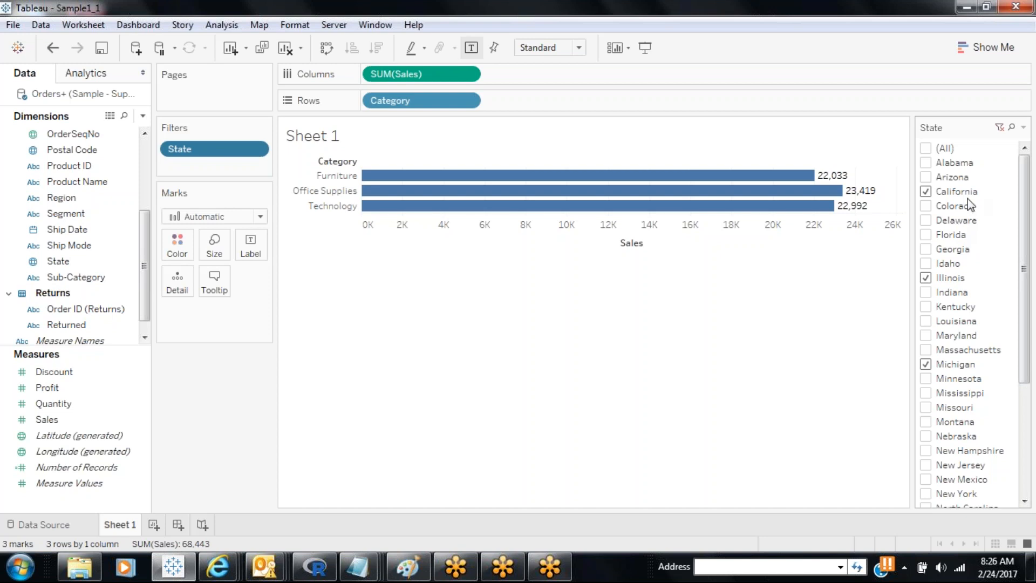
# Review the display options available for the State filter card, leaving the multiple-values list in use.
pyautogui.click(1023, 128)
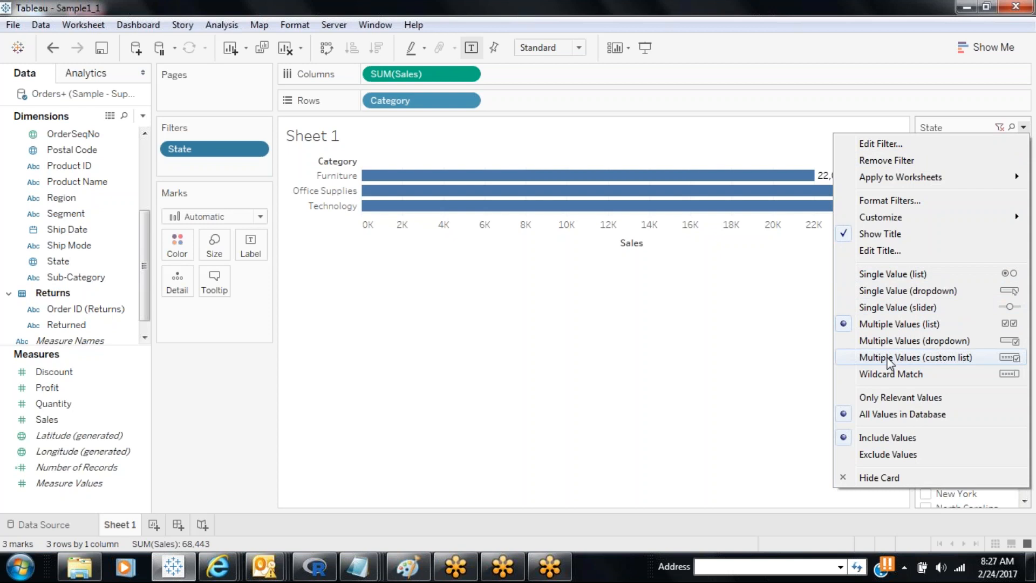
pyautogui.click(207, 459)
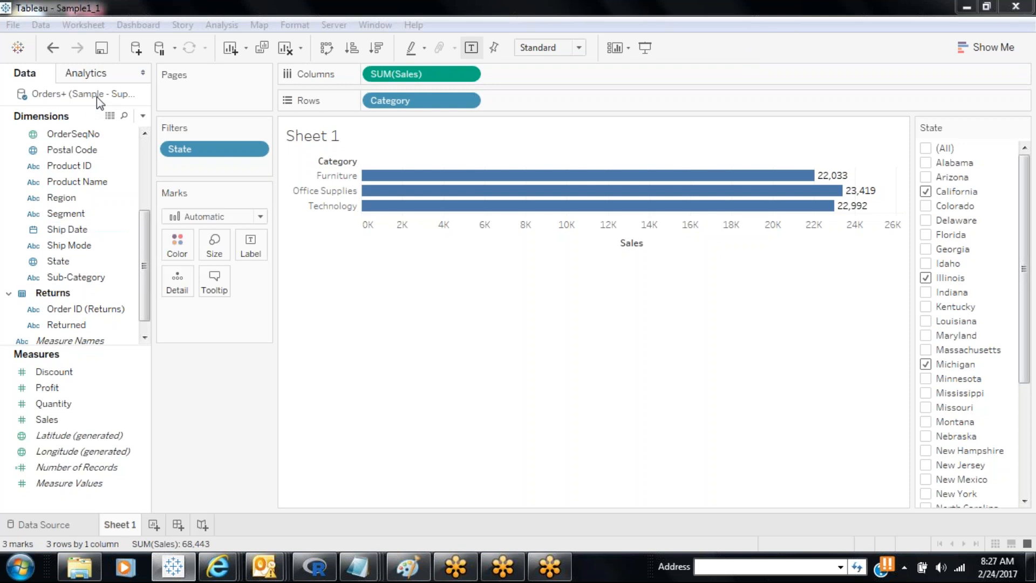
pyautogui.moveTo(93, 376)
pyautogui.mouseDown()
pyautogui.moveTo(475, 108)
pyautogui.moveTo(254, 104)
pyautogui.mouseUp()
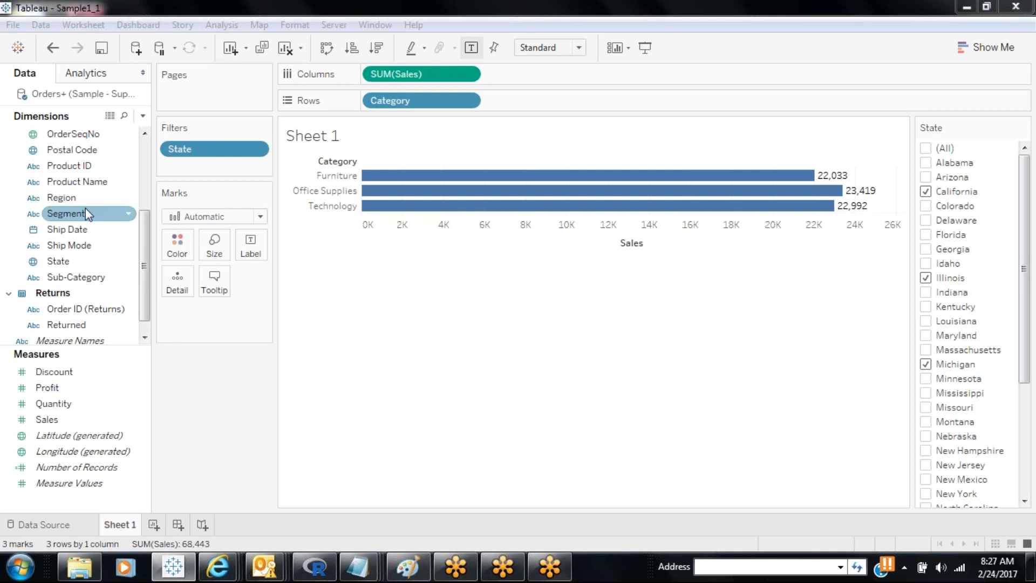
# Look over the available mark types and convert the Sales by Category bar chart to a pie chart with Show Me.
pyautogui.click(260, 217)
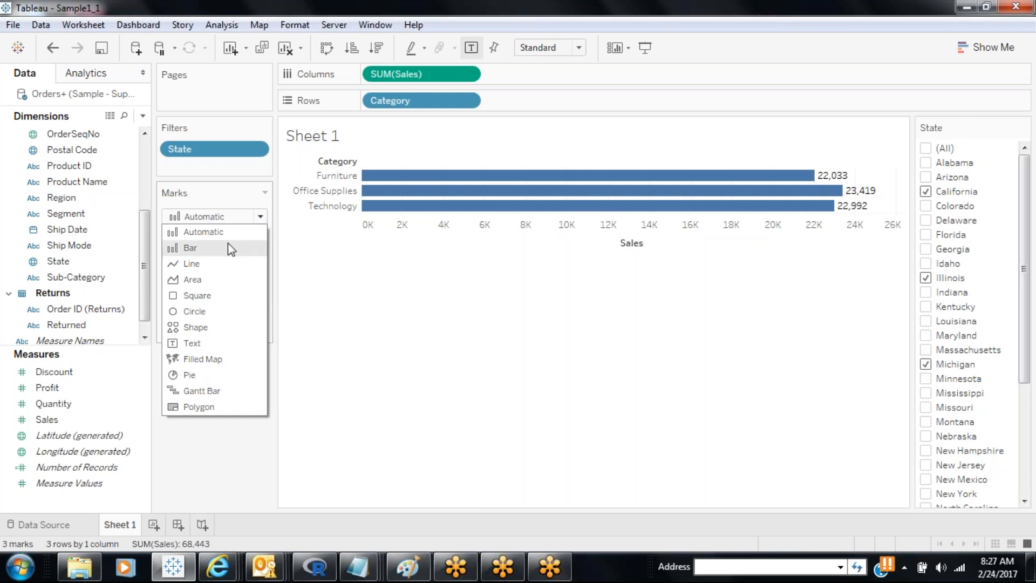
pyautogui.click(244, 432)
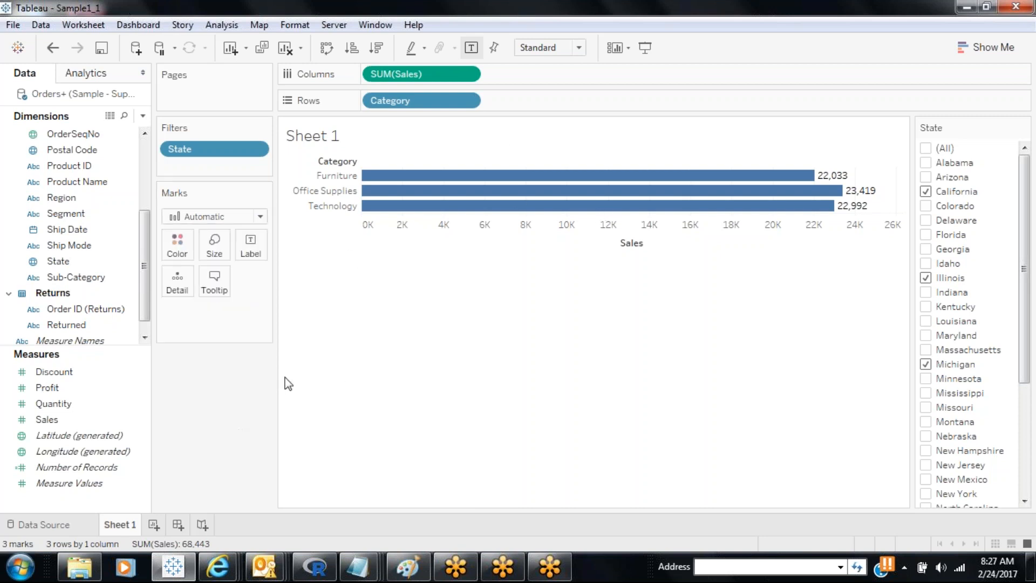
pyautogui.click(967, 57)
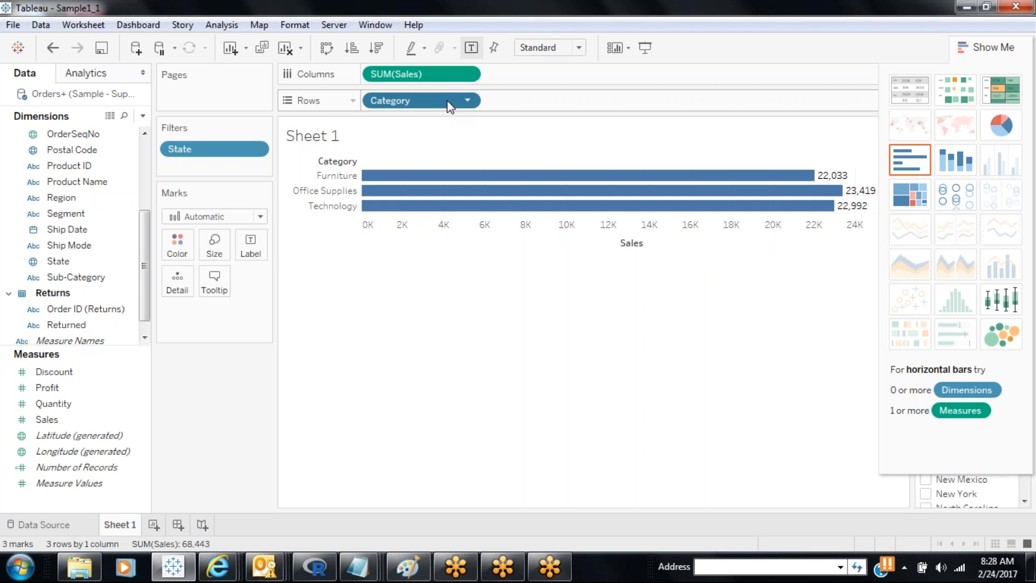
pyautogui.click(1001, 132)
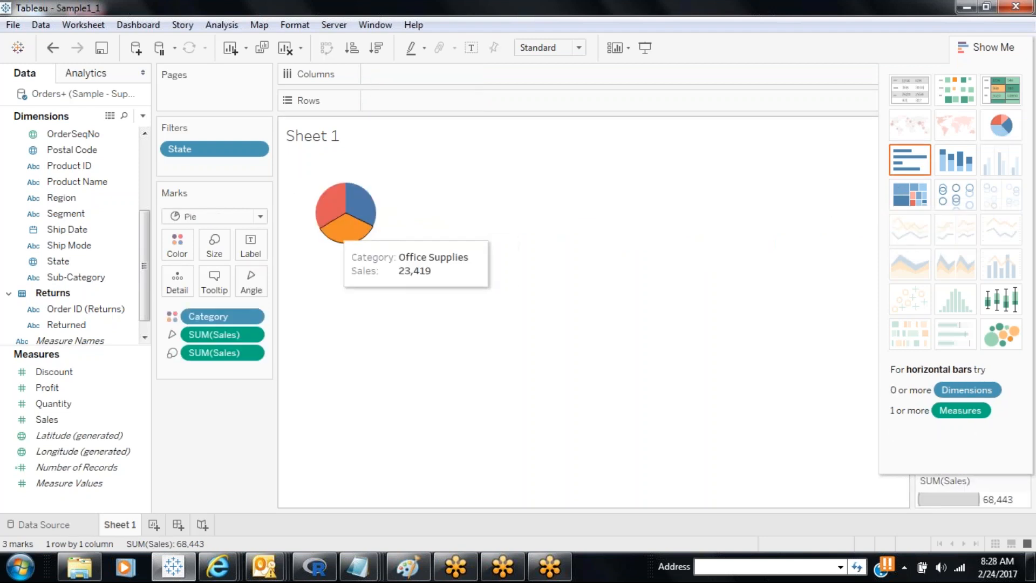
# Try the Automatic mark type on the pie chart, followed by the Circle mark type.
pyautogui.click(203, 218)
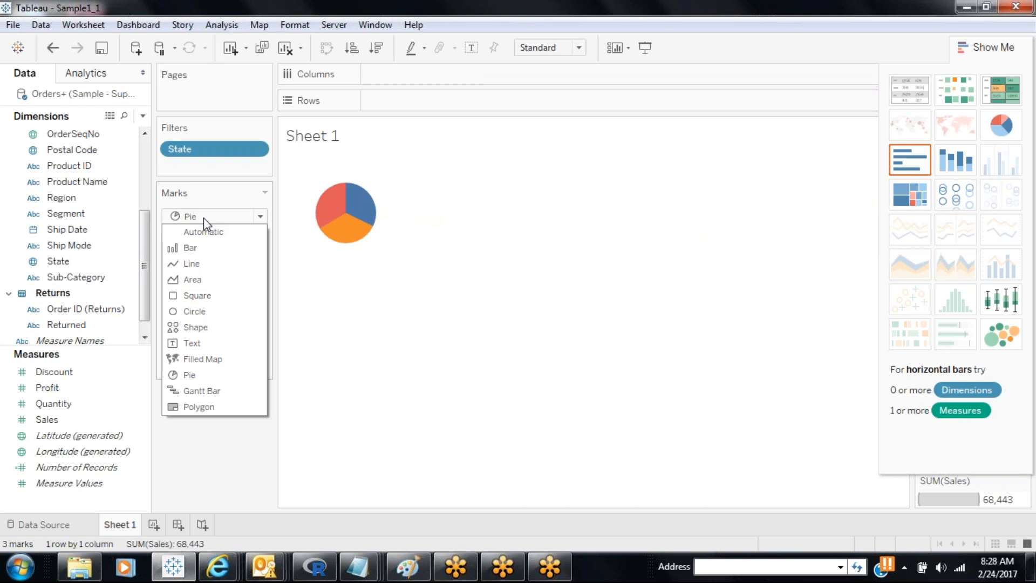
pyautogui.click(173, 232)
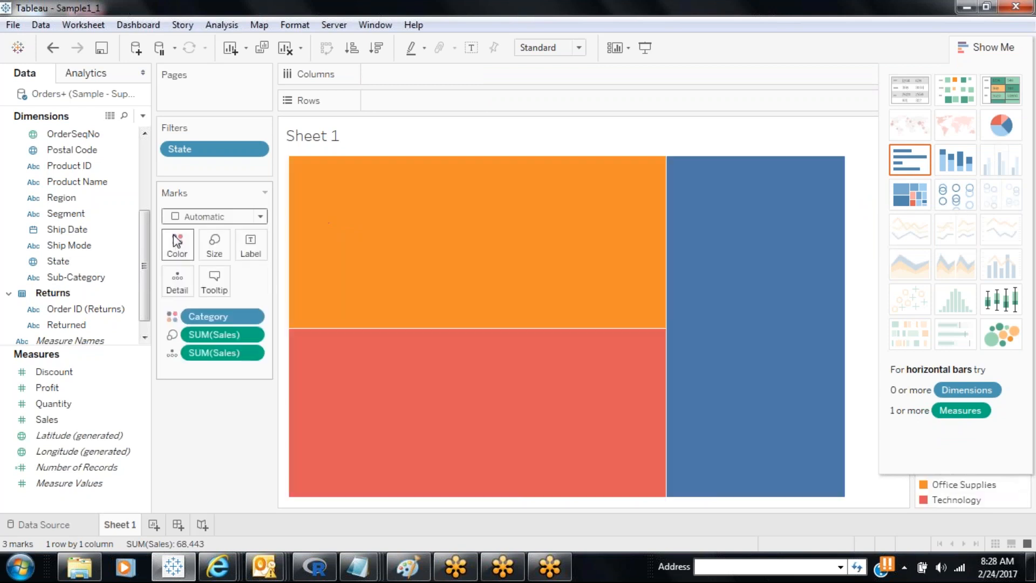
pyautogui.click(224, 214)
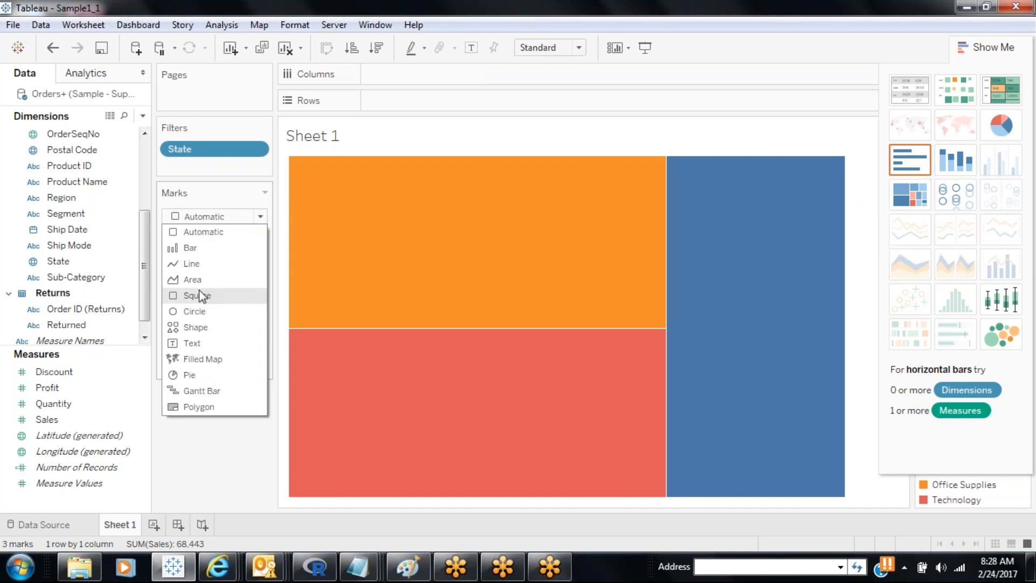
pyautogui.click(192, 312)
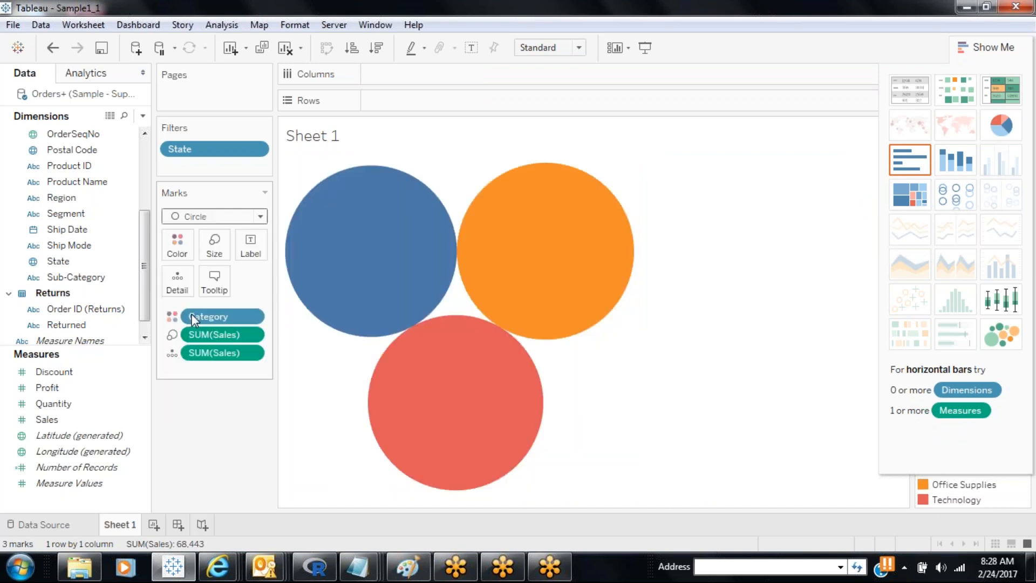
pyautogui.click(222, 216)
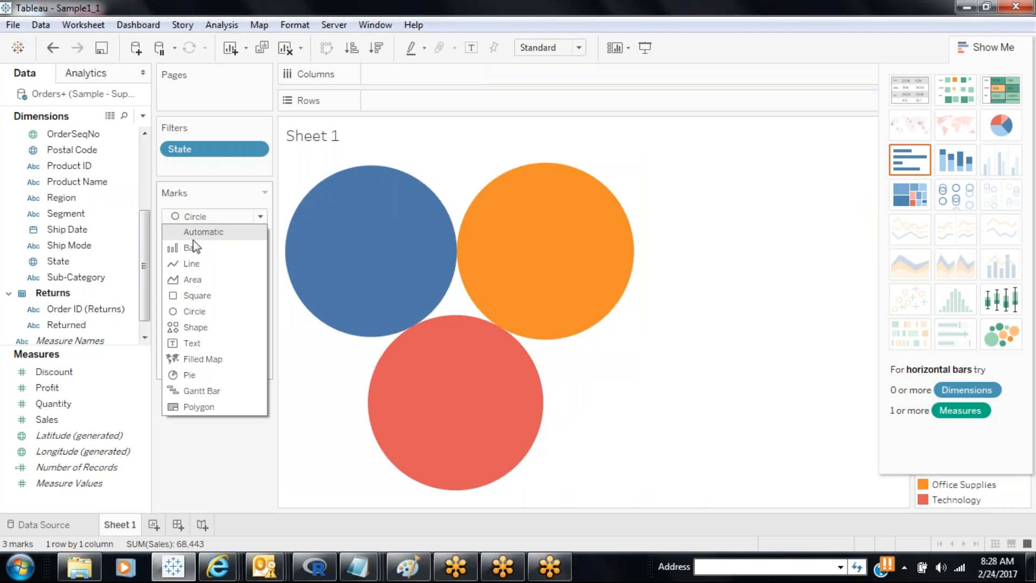
pyautogui.click(248, 468)
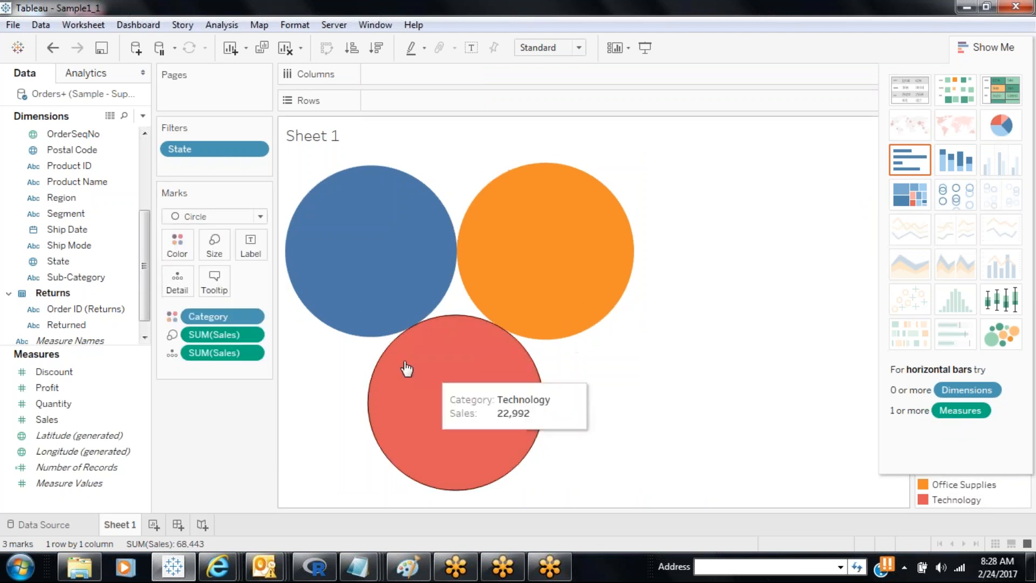
# Switch the mark type to Bar and back to Pie.
pyautogui.click(260, 215)
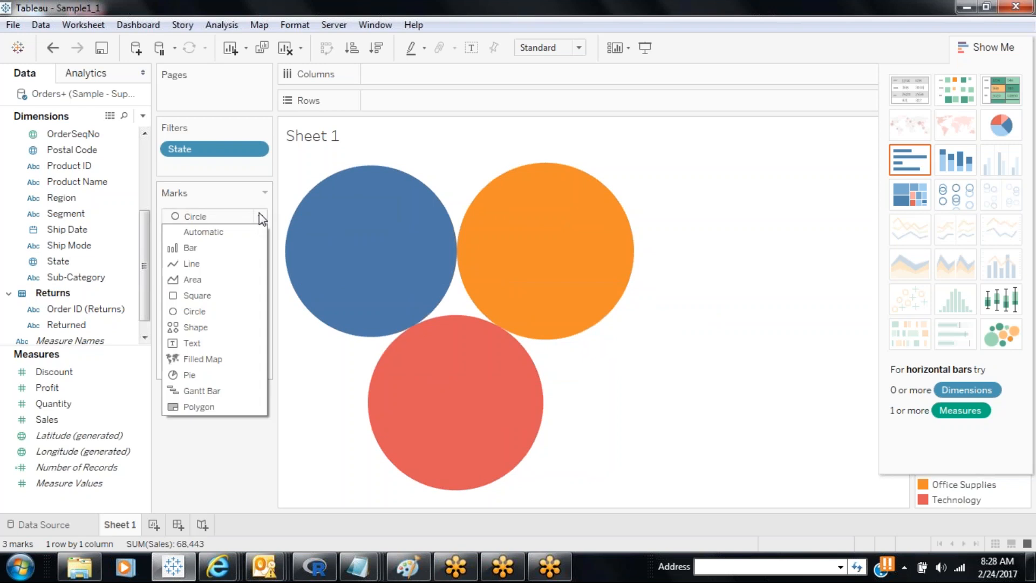
pyautogui.click(224, 250)
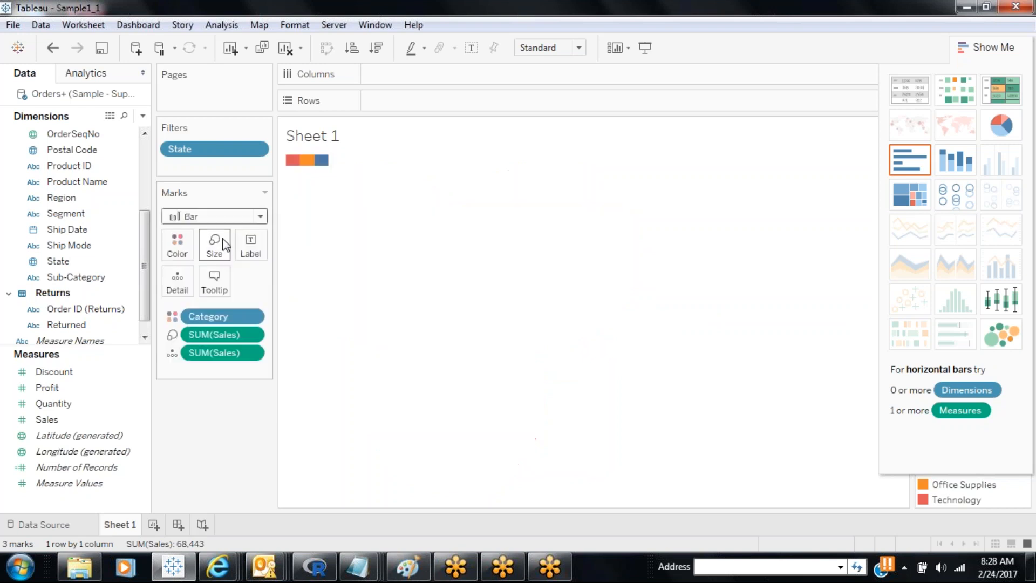
pyautogui.click(260, 215)
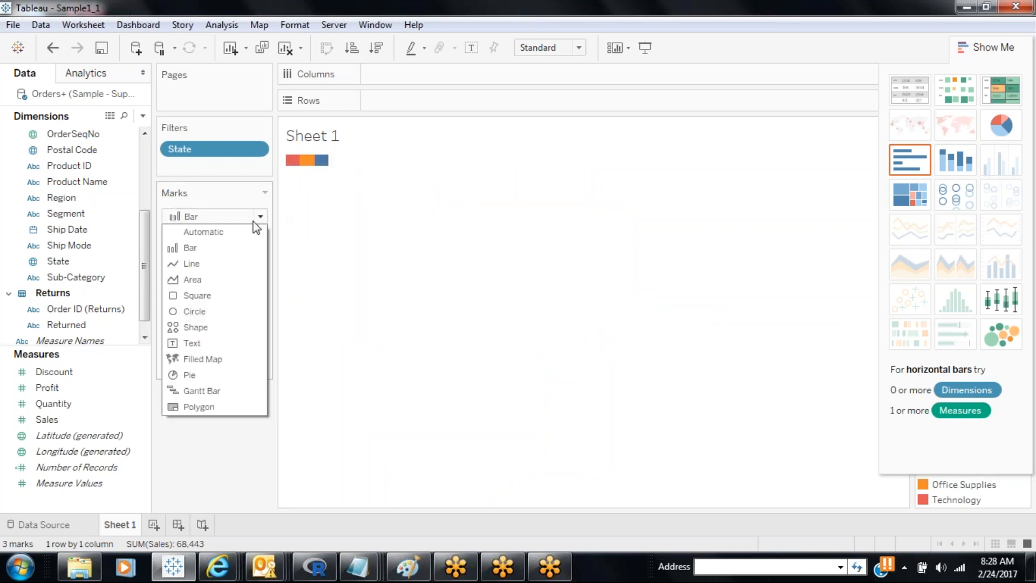
pyautogui.click(182, 374)
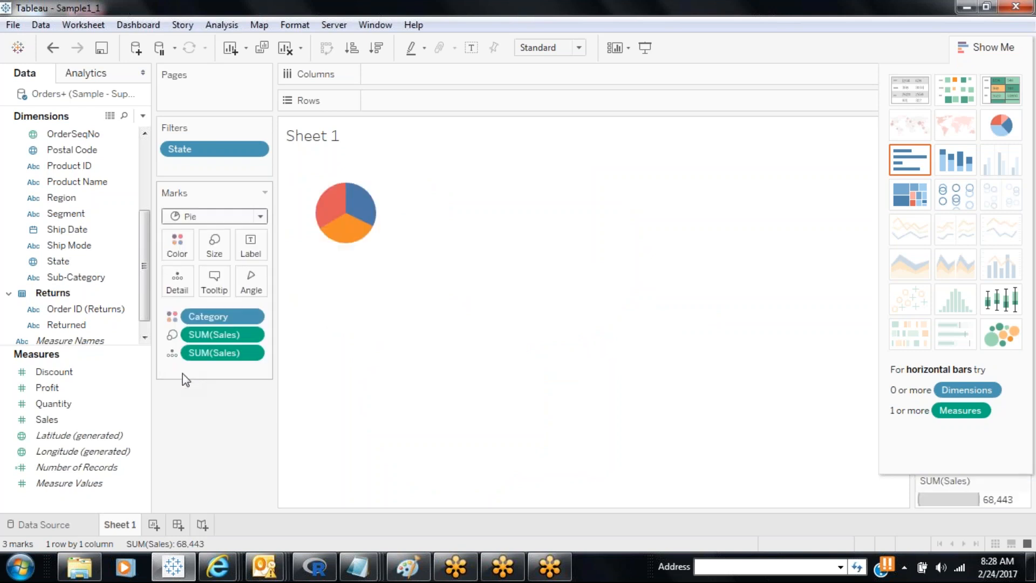
# Try the Line mark type for the category marks and return to Circle.
pyautogui.click(239, 218)
pyautogui.click(210, 262)
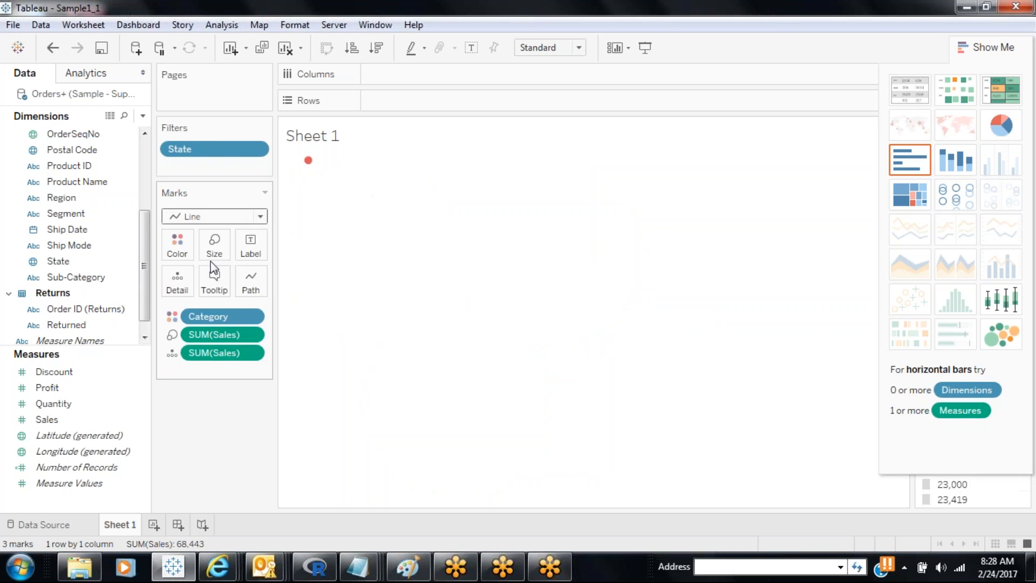
pyautogui.moveTo(309, 161)
pyautogui.click(244, 216)
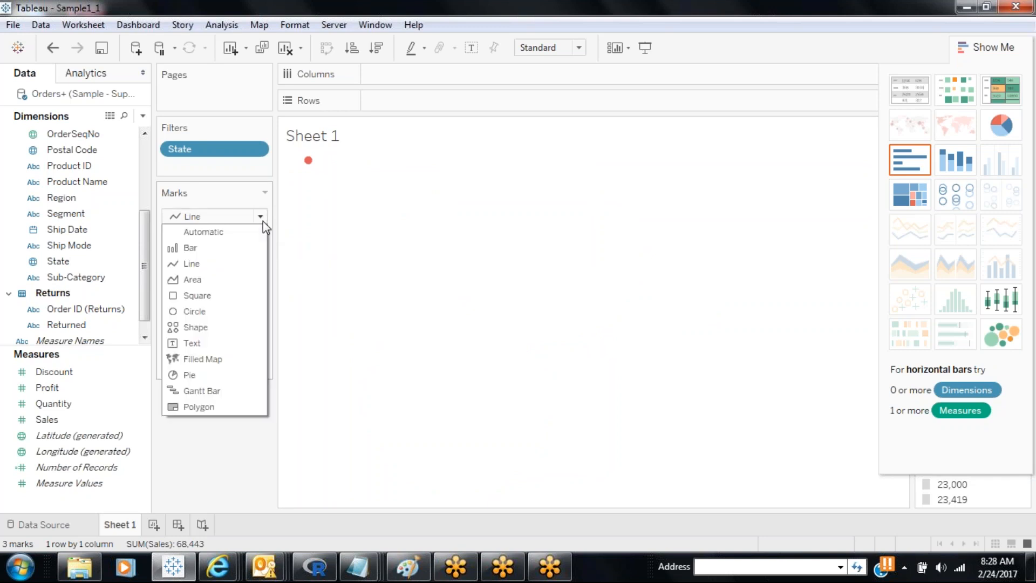
pyautogui.click(226, 246)
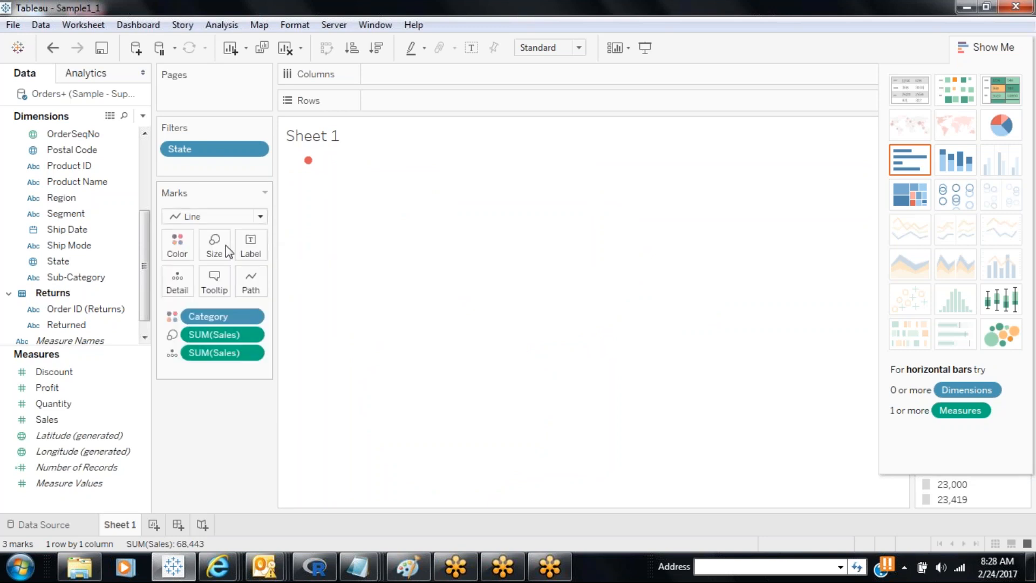
pyautogui.click(261, 217)
pyautogui.click(218, 306)
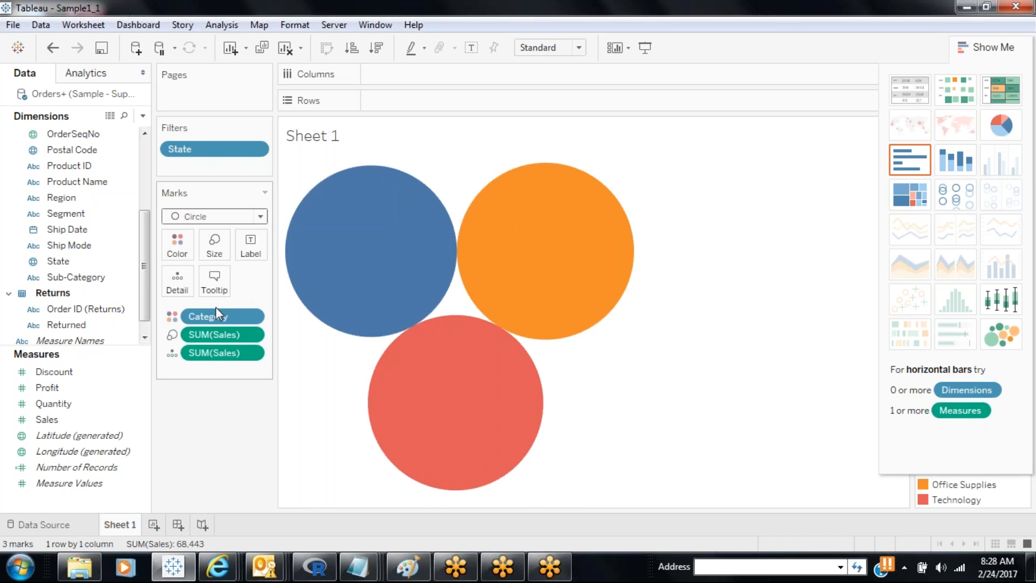
pyautogui.click(246, 215)
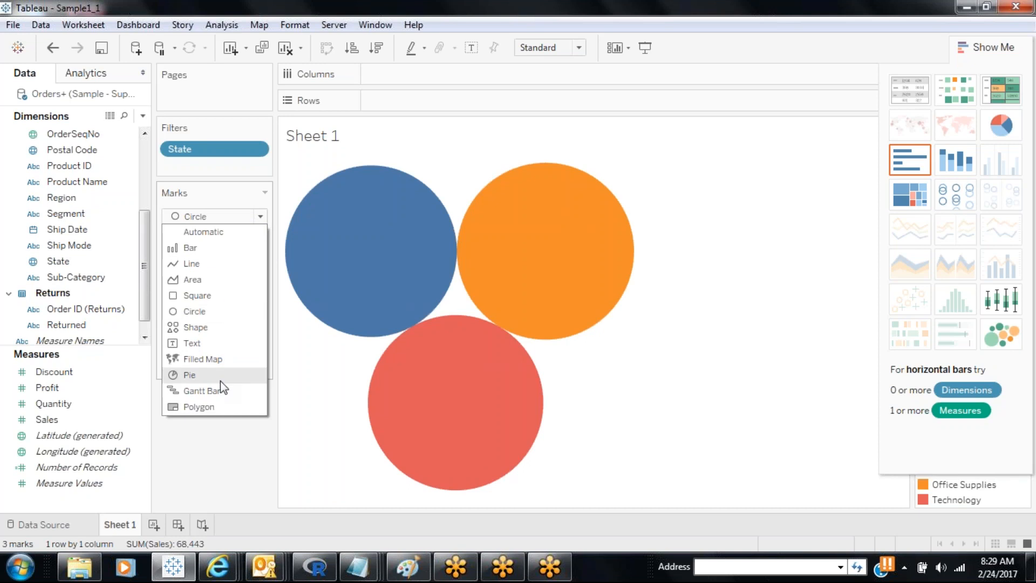
pyautogui.click(212, 442)
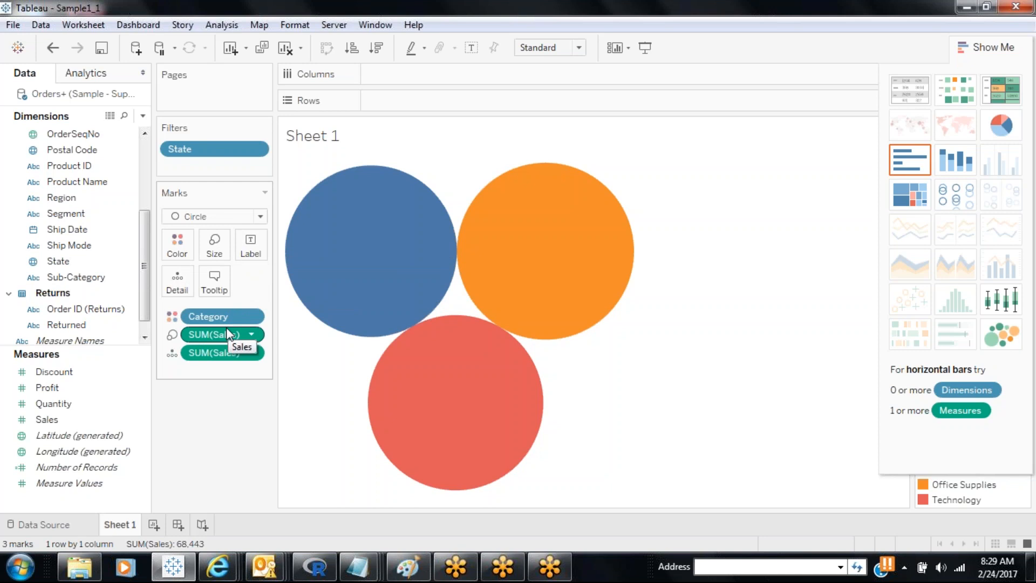
# Undo all the mark type and Show Me changes back to the horizontal bar chart, and close Show Me.
pyautogui.hotkey('ctrl', 'z')
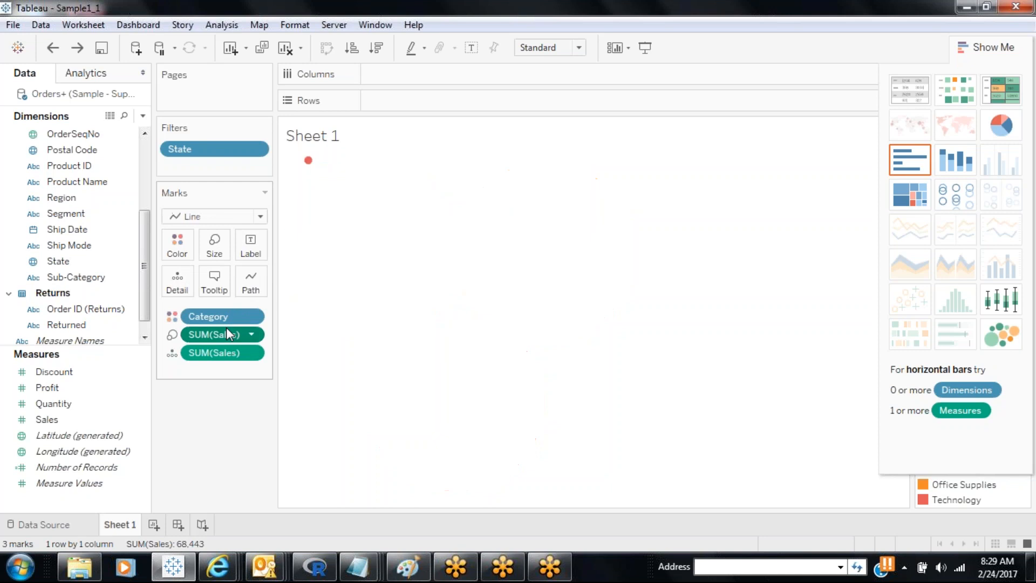
pyautogui.hotkey('ctrl', 'z')
pyautogui.hotkey('ctrl', 'z')
pyautogui.hotkey('ctrl', 'z')
pyautogui.hotkey('ctrl', 'z')
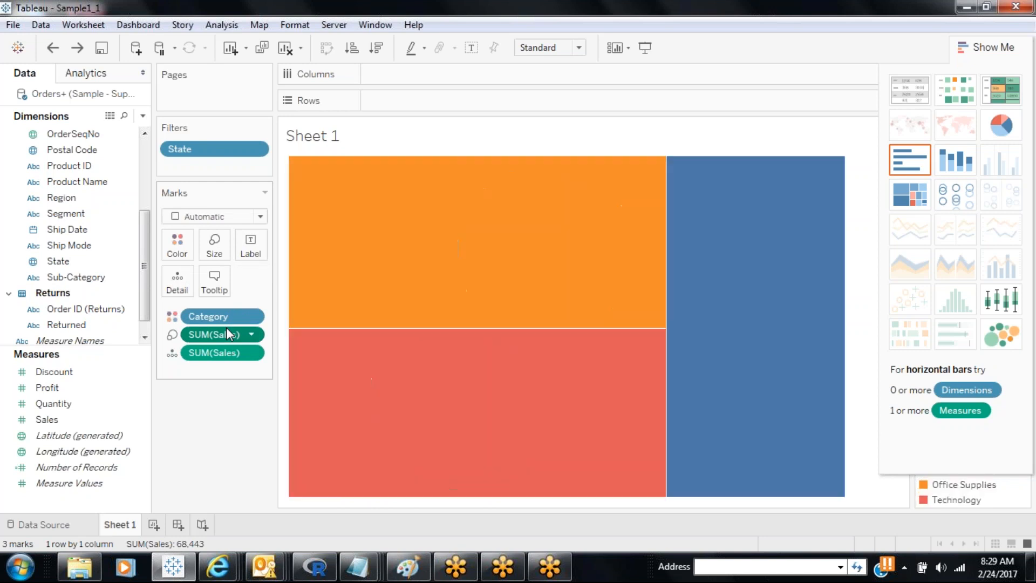
pyautogui.hotkey('ctrl', 'z')
pyautogui.hotkey('ctrl', 'z')
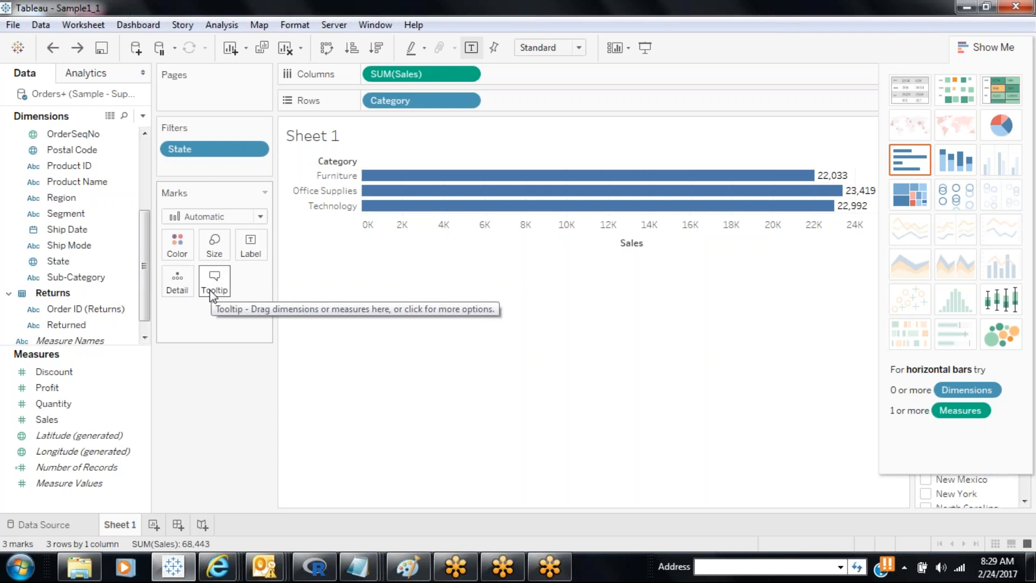
pyautogui.click(986, 48)
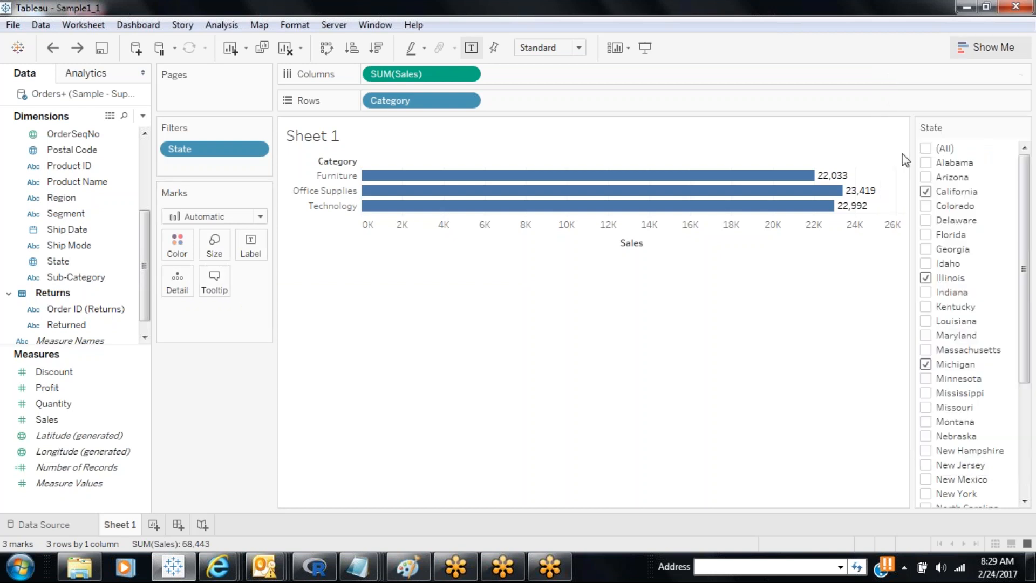
# Turn off the automatic mark labels and label the bars with the Sales measure through the Marks card.
pyautogui.click(479, 49)
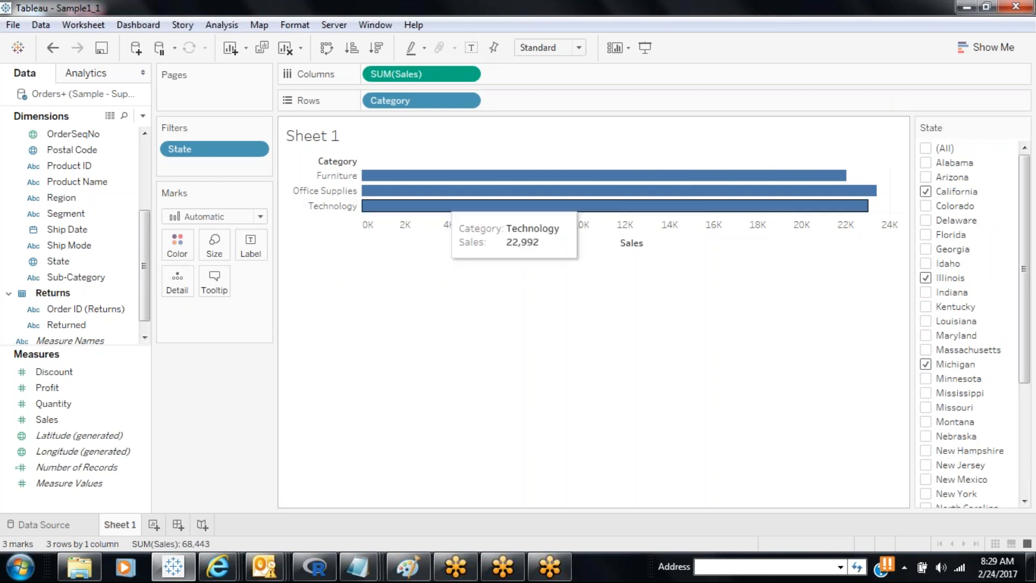
pyautogui.moveTo(47, 419); pyautogui.dragTo(253, 247)
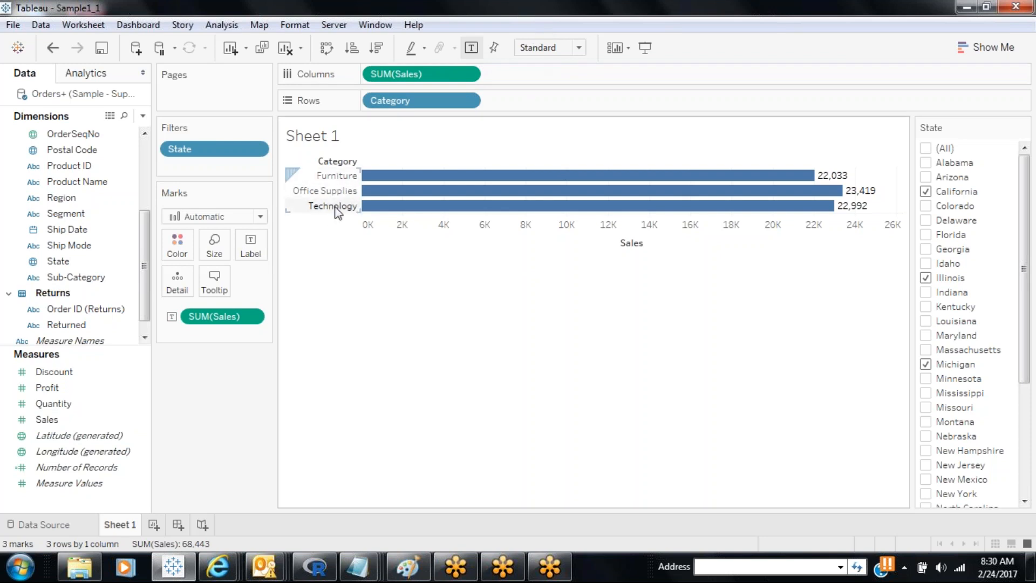
pyautogui.moveTo(426, 207)
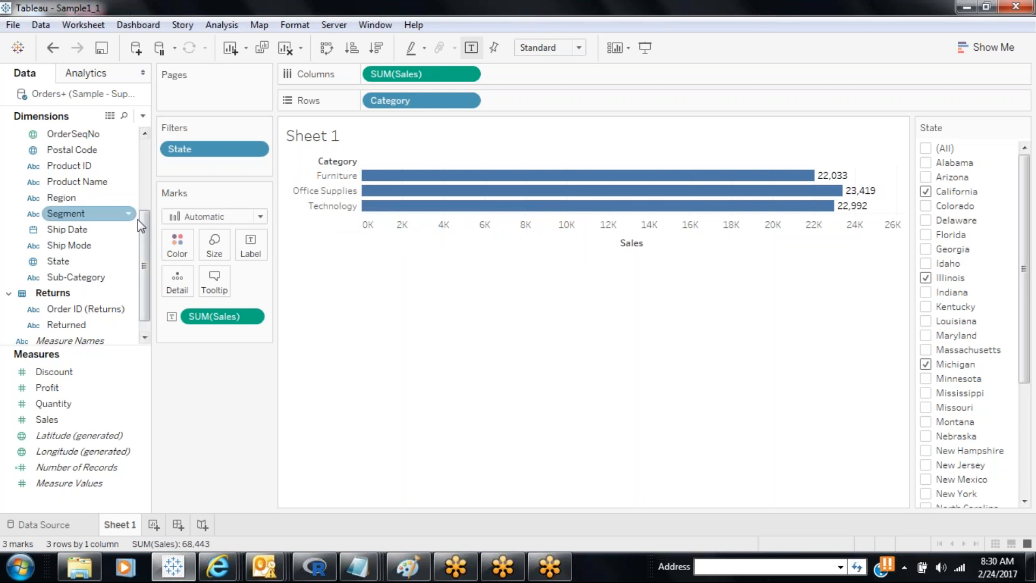
# Color the bars by the Category dimension and move its color legend directly beneath the Marks card.
pyautogui.scroll(5, 146, 205)
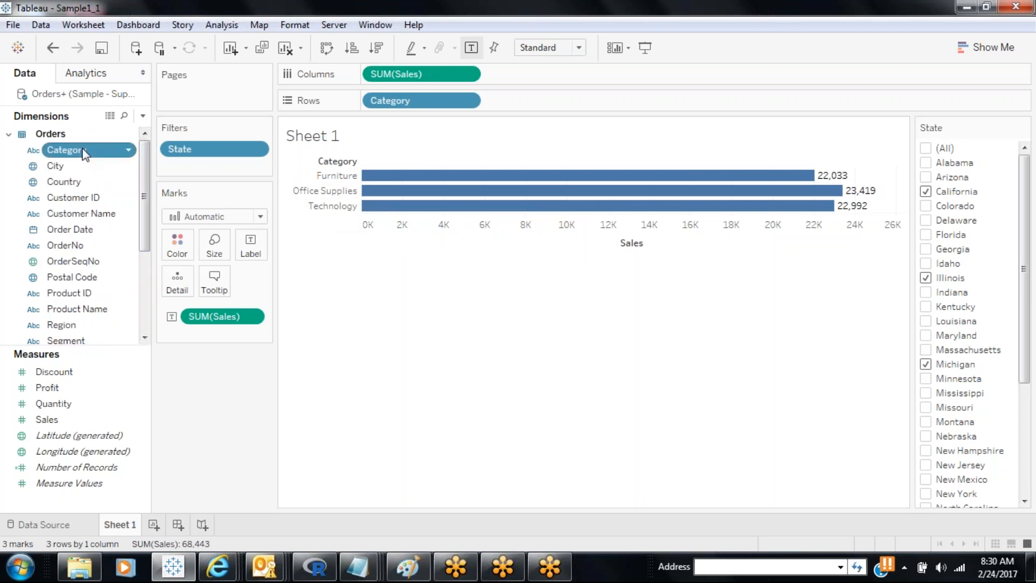
pyautogui.moveTo(81, 150); pyautogui.dragTo(178, 245)
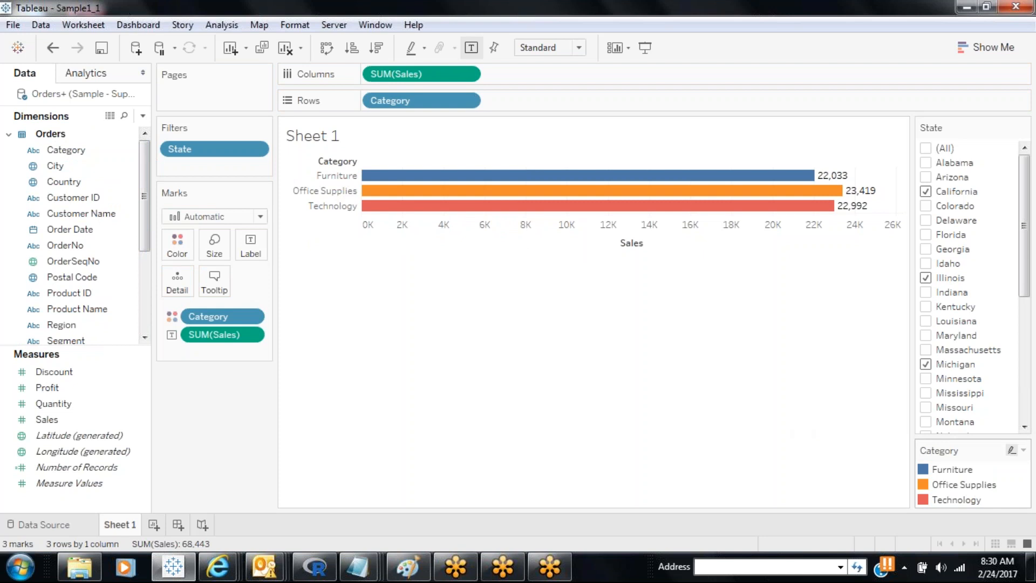
pyautogui.moveTo(938, 450); pyautogui.dragTo(232, 425)
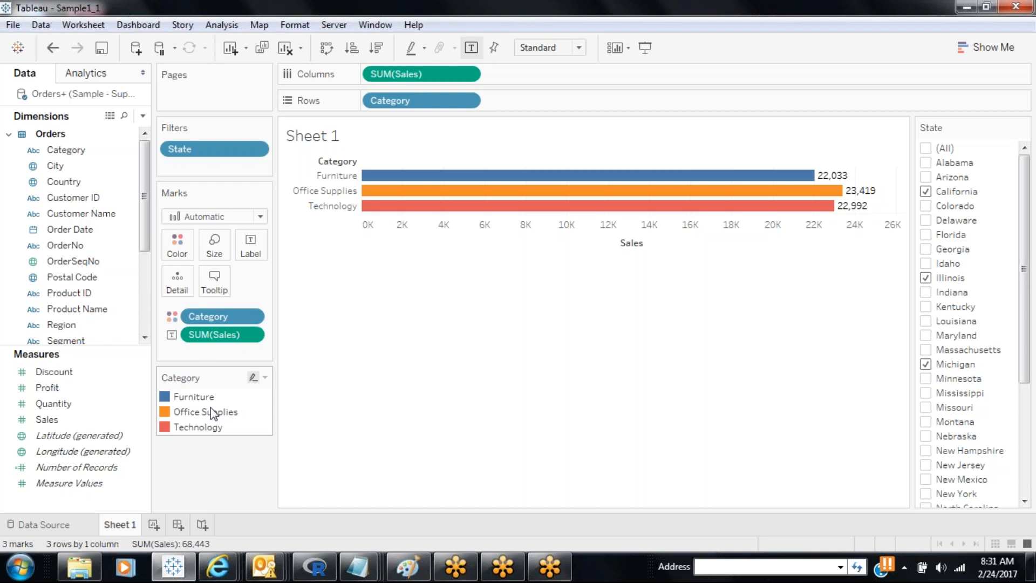
# Edit the Category colors with the Tableau 20 palette, assigning purple to Furniture and teal to Office Supplies.
pyautogui.moveTo(396, 174)
pyautogui.click(264, 377)
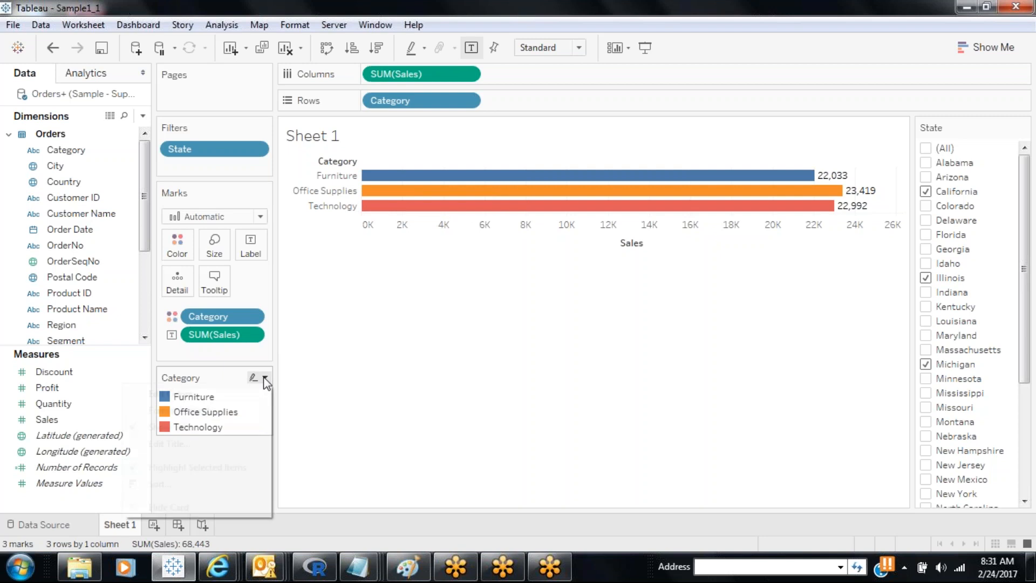
pyautogui.click(218, 397)
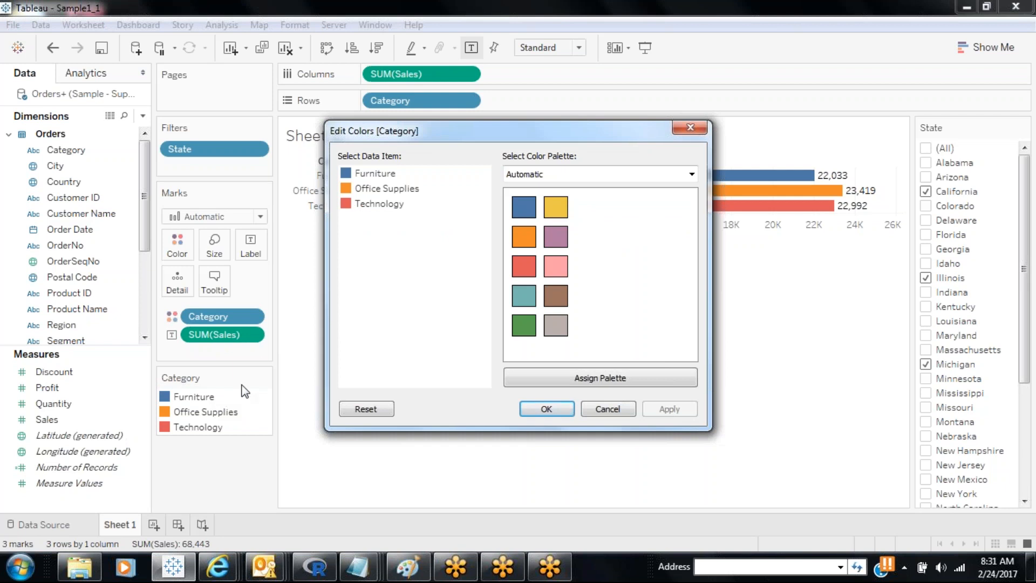
pyautogui.click(632, 176)
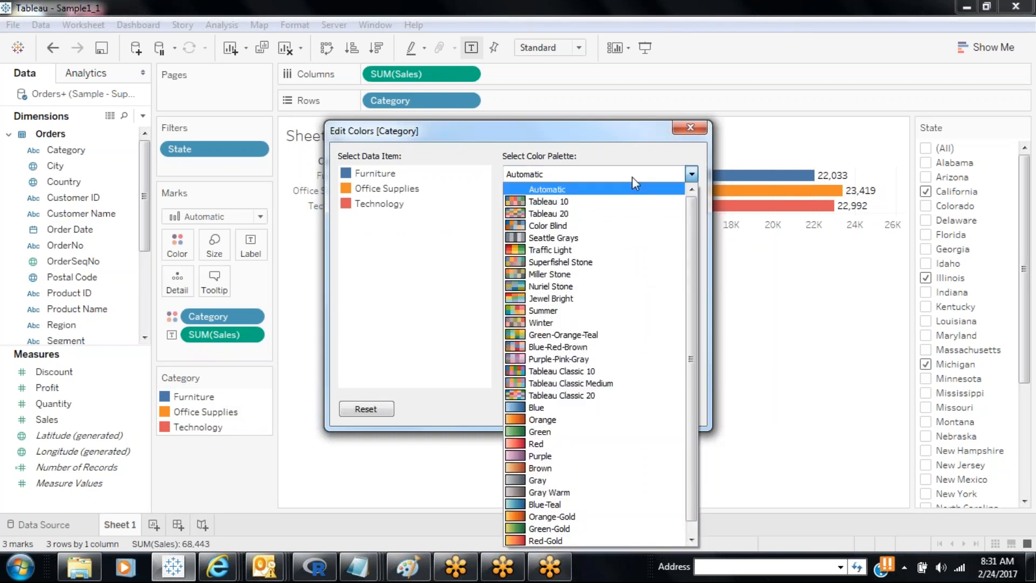
pyautogui.click(604, 214)
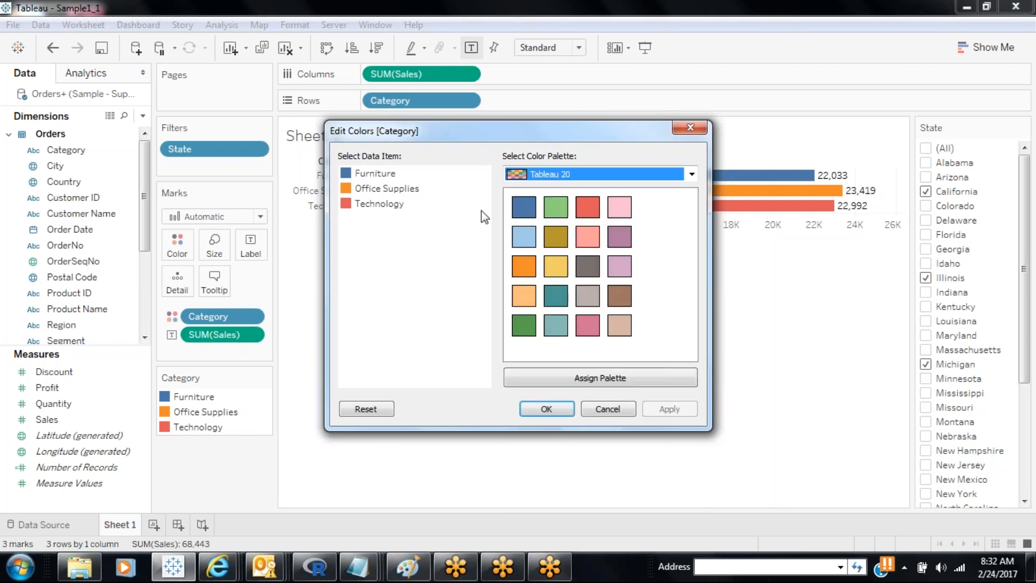
pyautogui.click(418, 176)
pyautogui.click(367, 175)
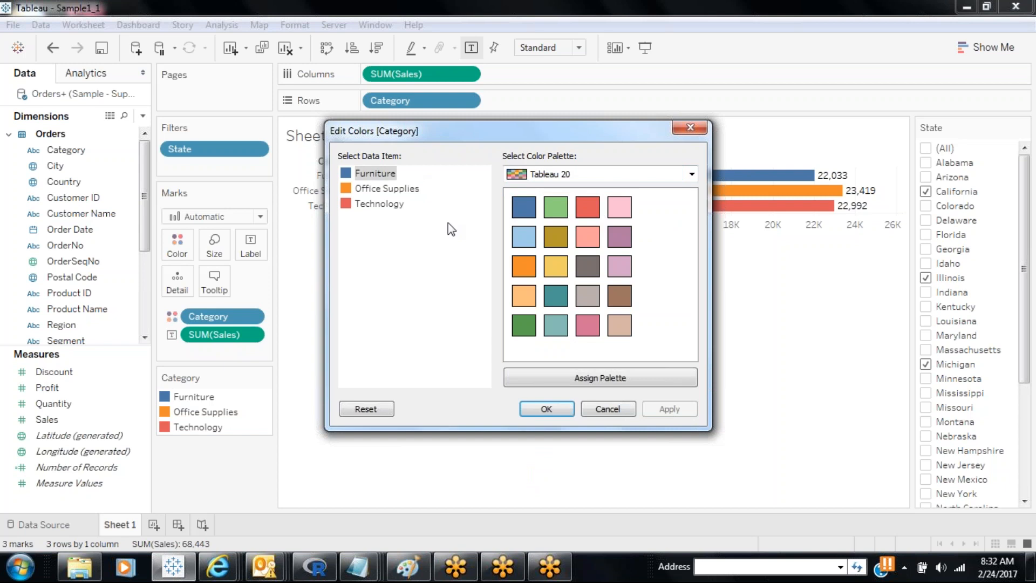
pyautogui.click(619, 236)
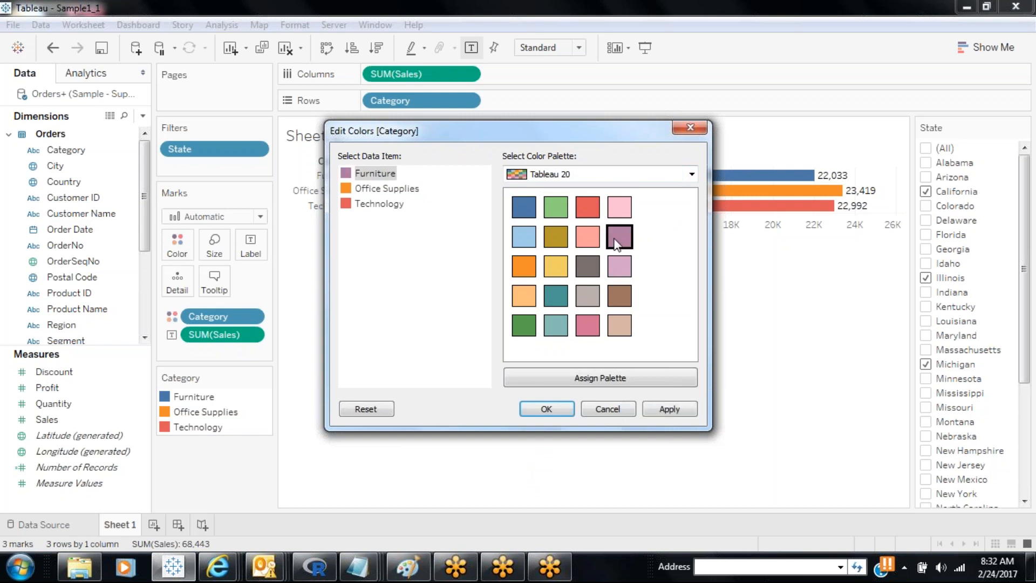
pyautogui.click(383, 190)
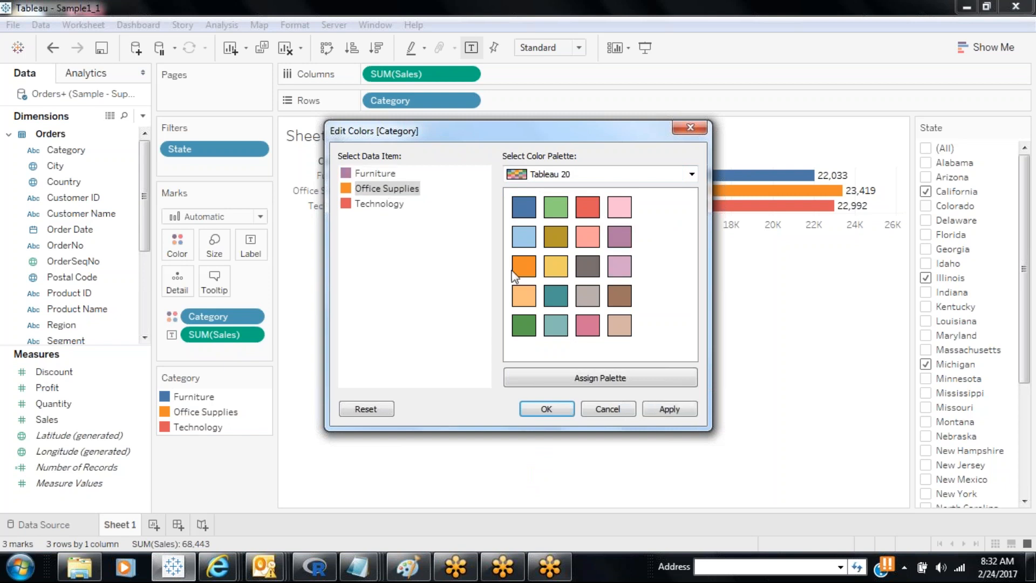
pyautogui.click(556, 298)
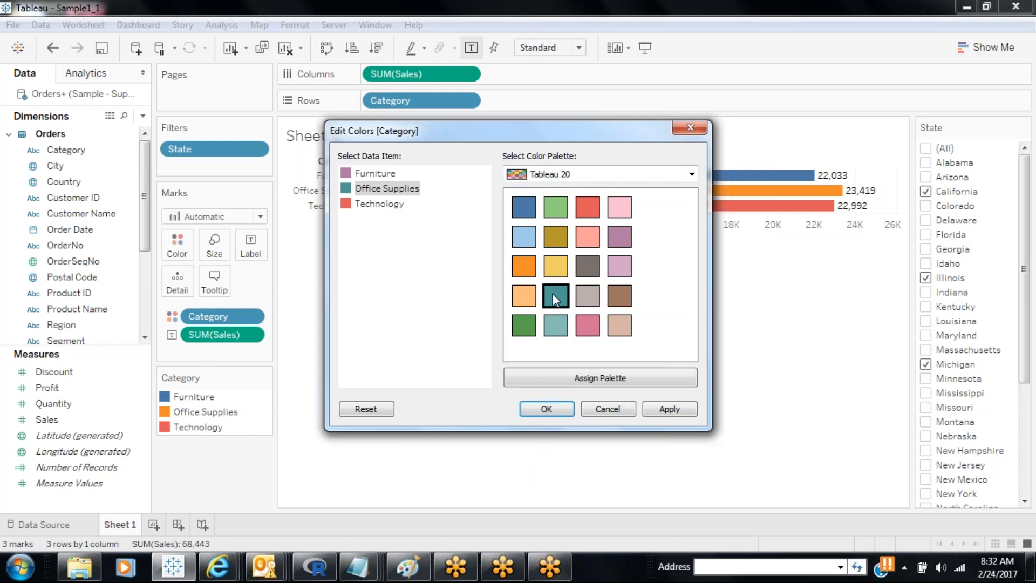
# Try tan for Technology, settle on red from the Tableau 20 palette, apply the category colors and close the color editor.
pyautogui.click(400, 207)
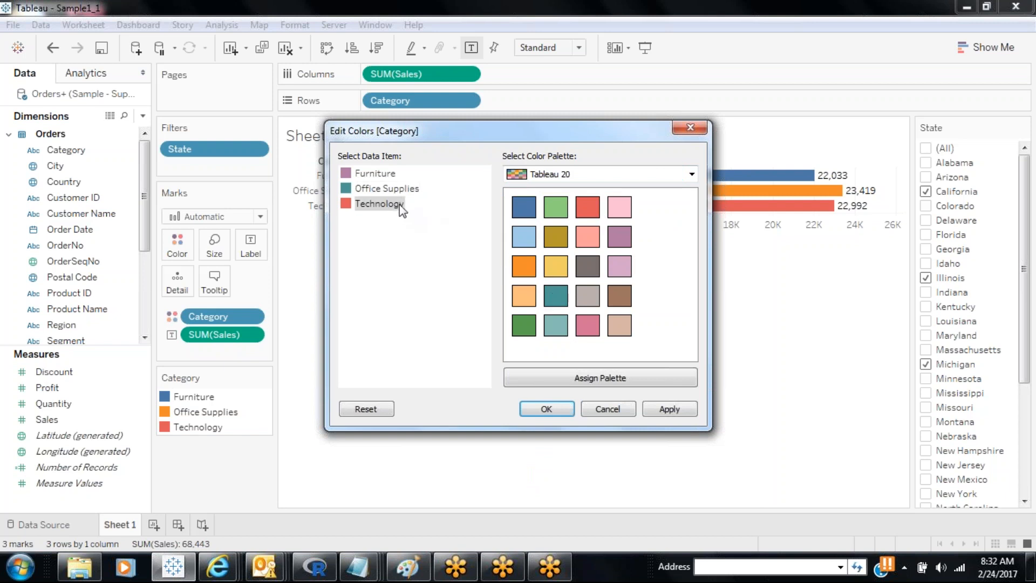
pyautogui.click(613, 329)
pyautogui.click(654, 411)
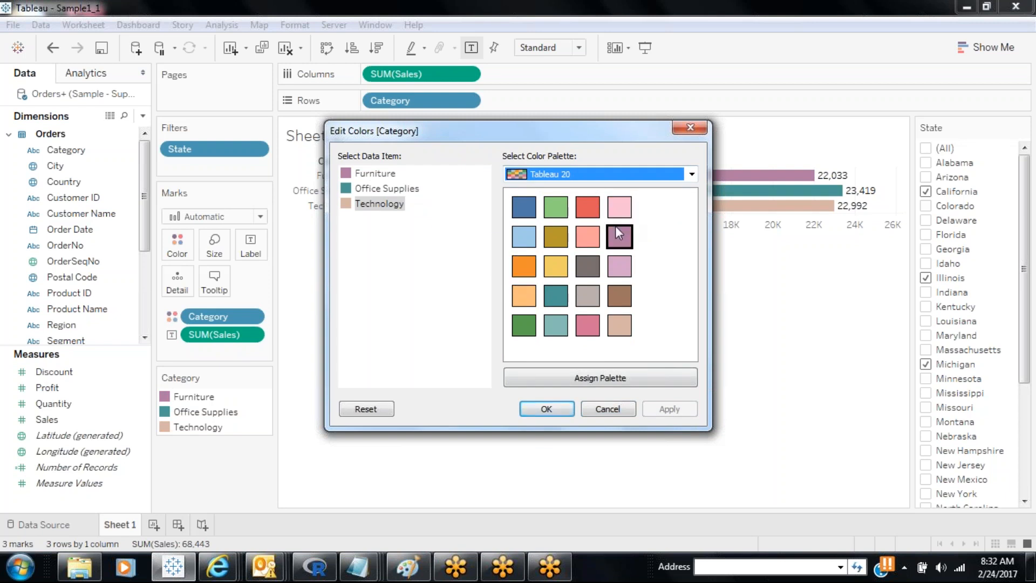
pyautogui.click(588, 207)
pyautogui.click(654, 411)
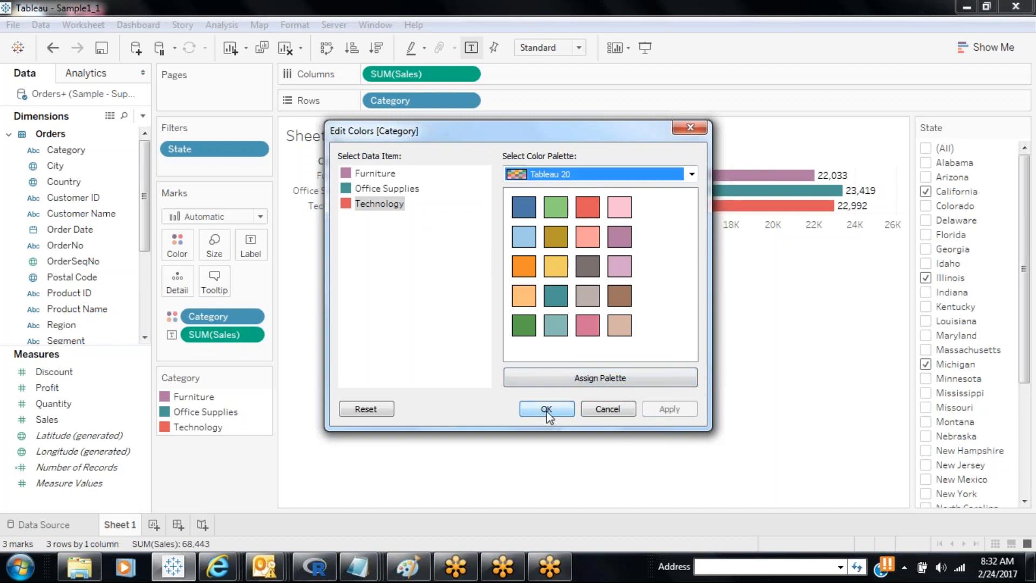
pyautogui.moveTo(598, 141); pyautogui.dragTo(628, 265)
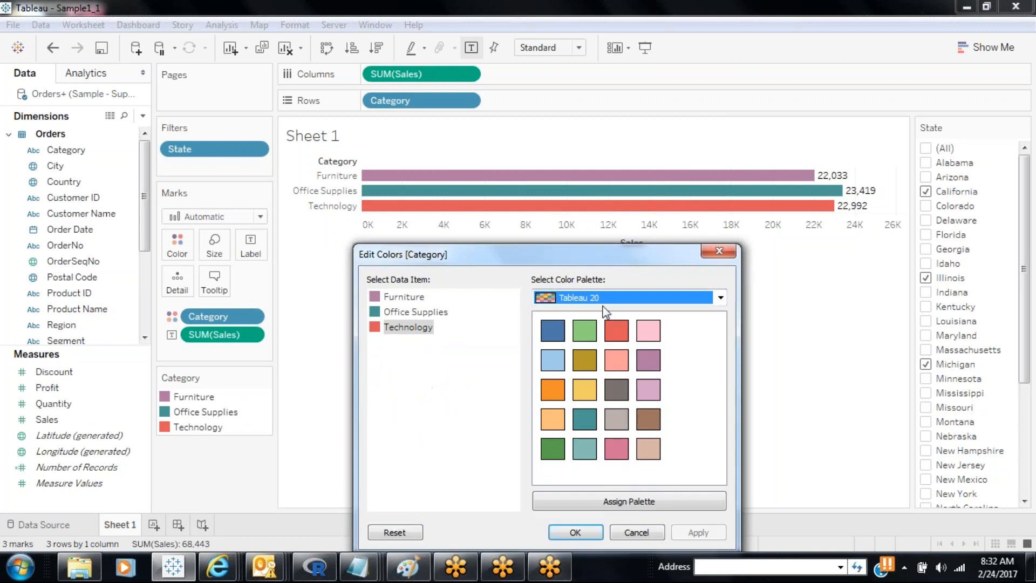
pyautogui.click(596, 297)
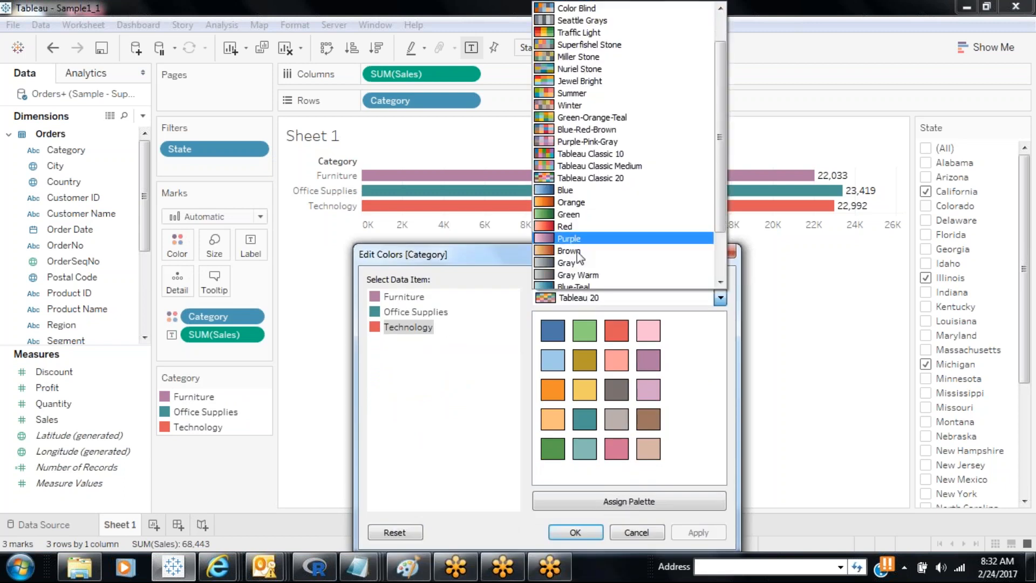
pyautogui.click(733, 256)
pyautogui.click(731, 253)
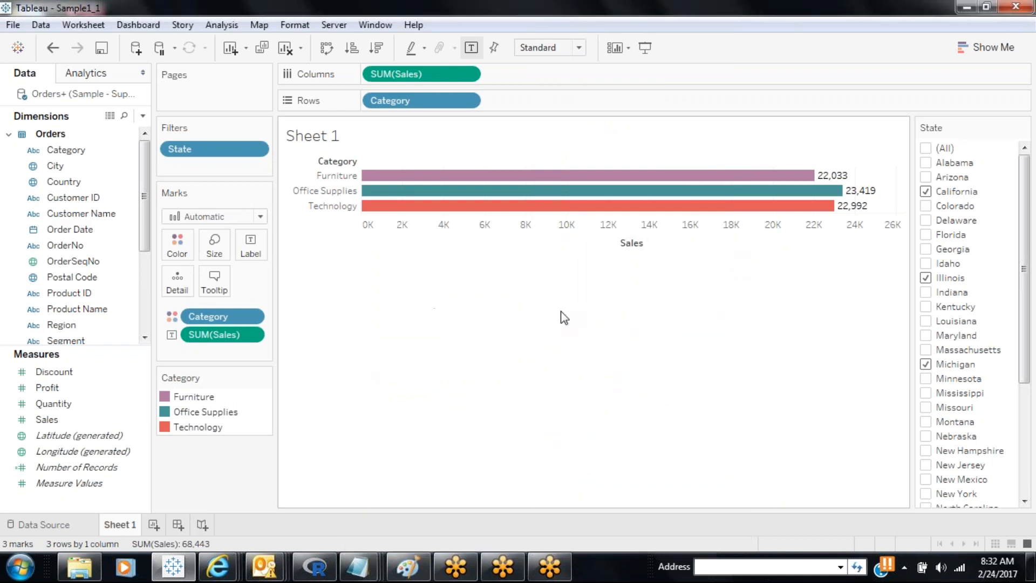
# Replace Category with Sub-Category on Rows and as the color of the bars.
pyautogui.moveTo(552, 201)
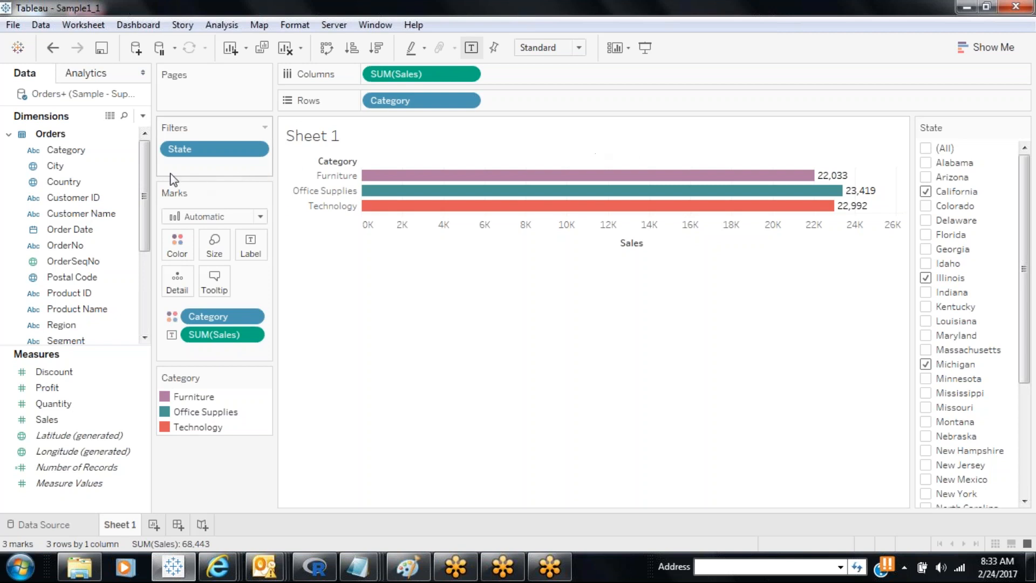
pyautogui.scroll(-3, 144, 242)
pyautogui.moveTo(108, 261); pyautogui.dragTo(446, 104)
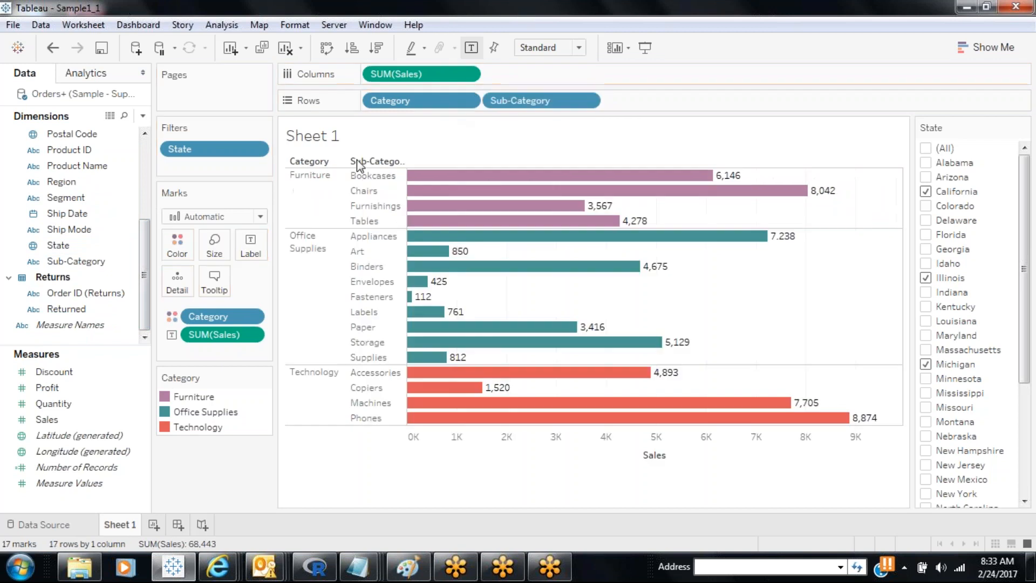
pyautogui.moveTo(326, 232); pyautogui.dragTo(319, 253)
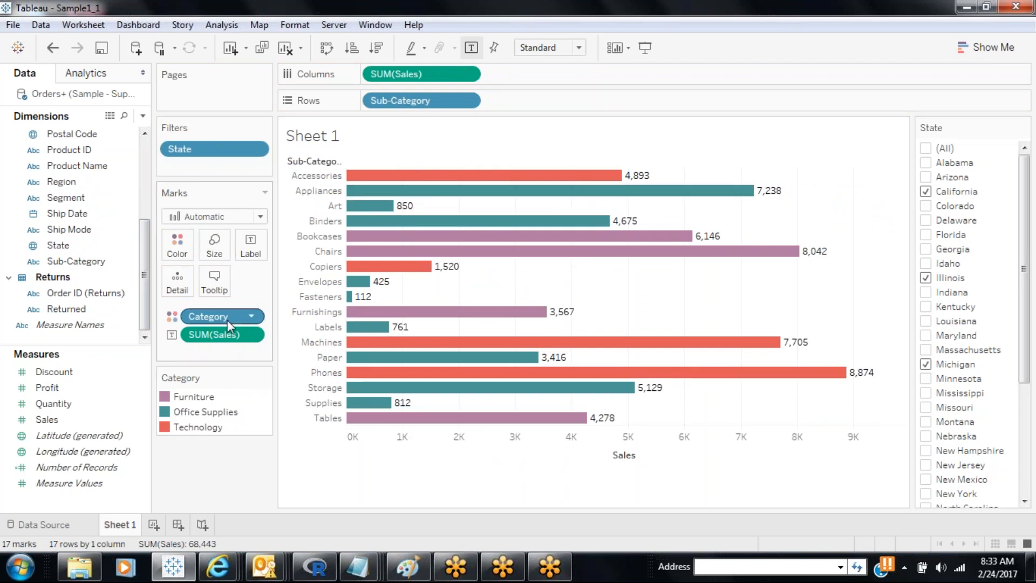
pyautogui.moveTo(225, 316); pyautogui.dragTo(216, 474)
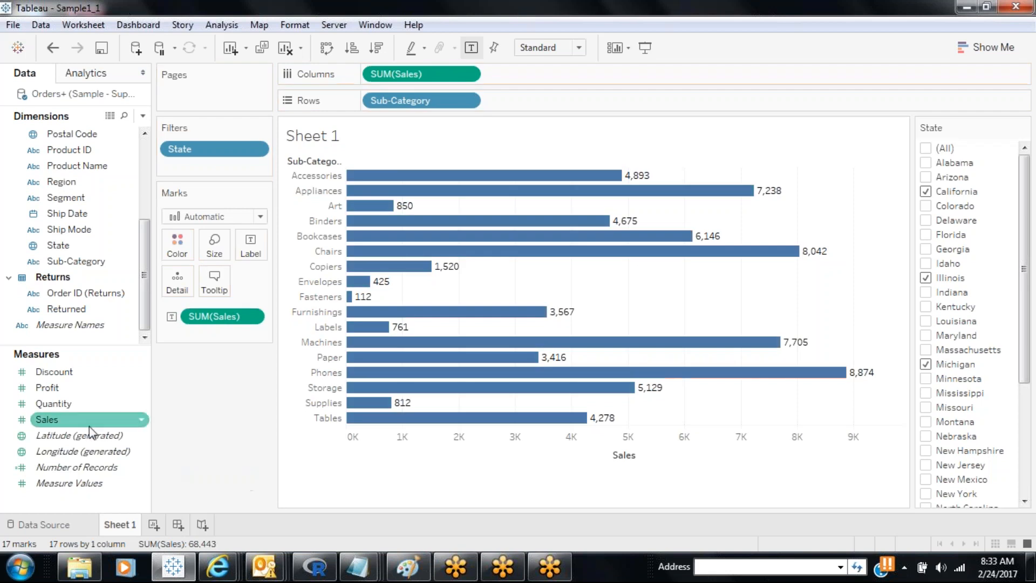
pyautogui.moveTo(86, 262); pyautogui.dragTo(178, 246)
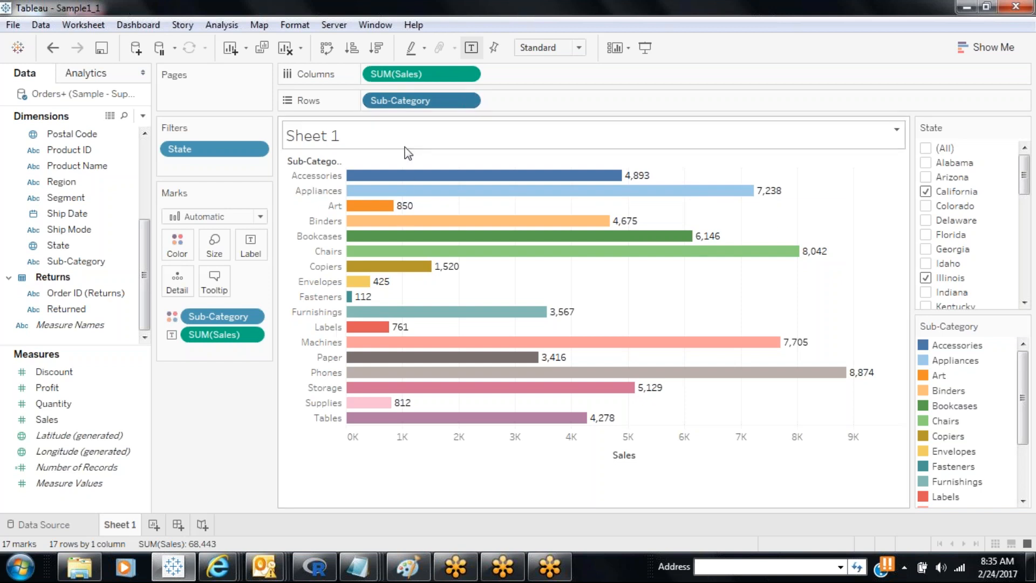
# Replace Sub-Category with Segment on Rows and as the color of the bars.
pyautogui.moveTo(416, 103); pyautogui.dragTo(267, 374)
pyautogui.moveTo(222, 316); pyautogui.dragTo(118, 284)
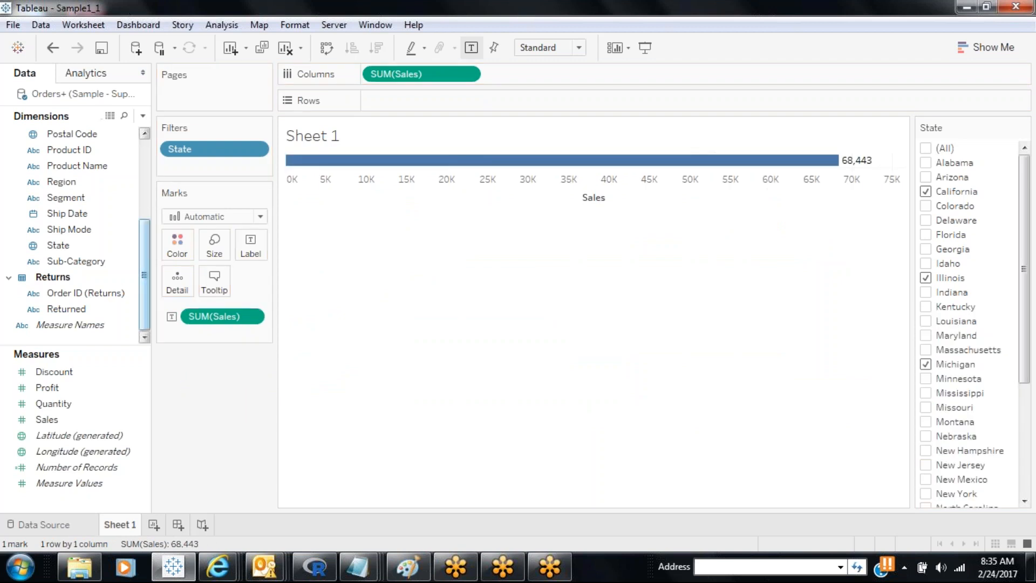
pyautogui.moveTo(88, 203); pyautogui.dragTo(423, 103)
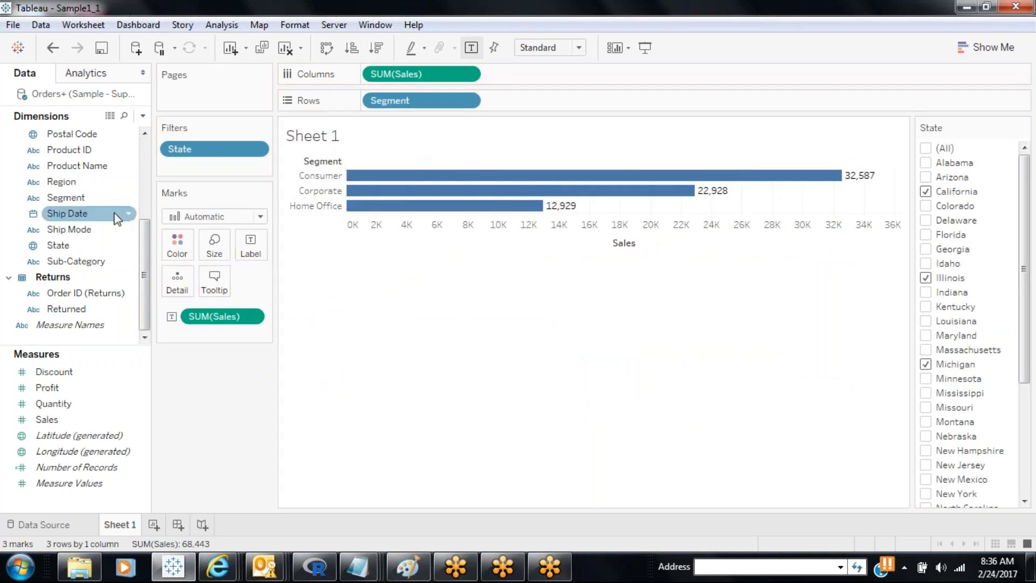
pyautogui.moveTo(87, 198); pyautogui.dragTo(178, 249)
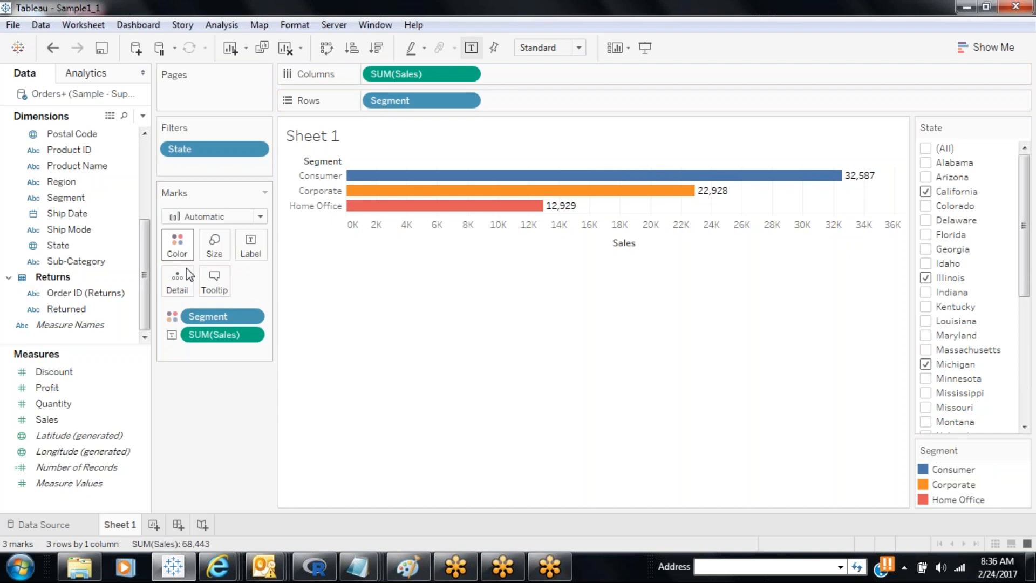
# Size the segment bars by the Sales measure and raise the overall mark size to its maximum.
pyautogui.click(88, 419)
pyautogui.moveTo(76, 415); pyautogui.dragTo(220, 243)
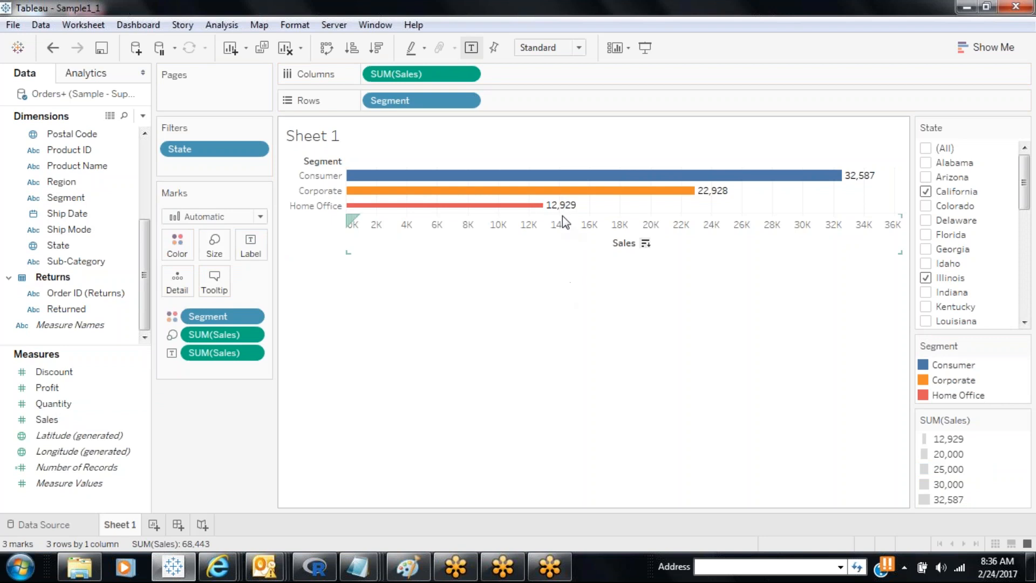
pyautogui.moveTo(561, 215)
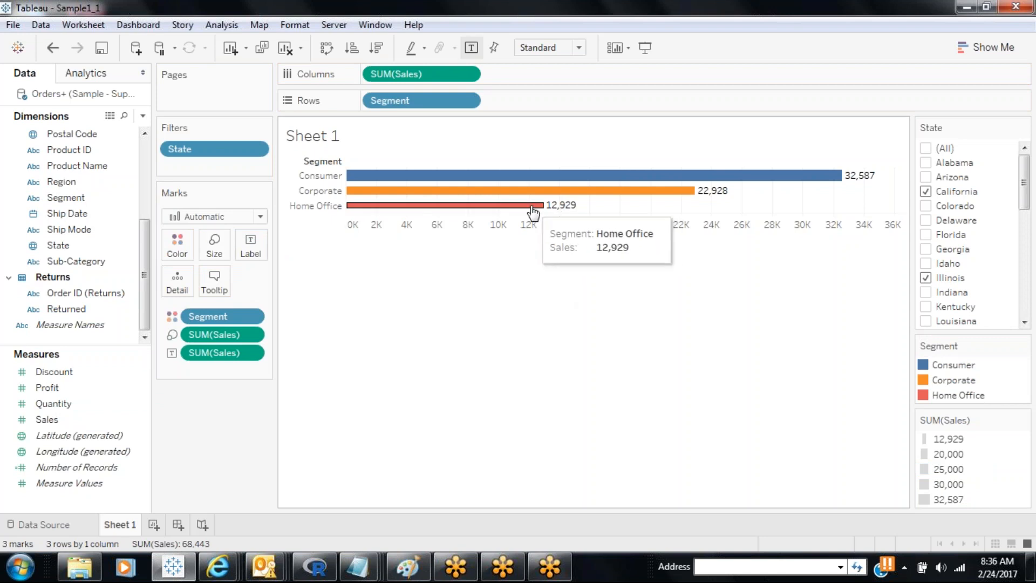
pyautogui.moveTo(580, 196)
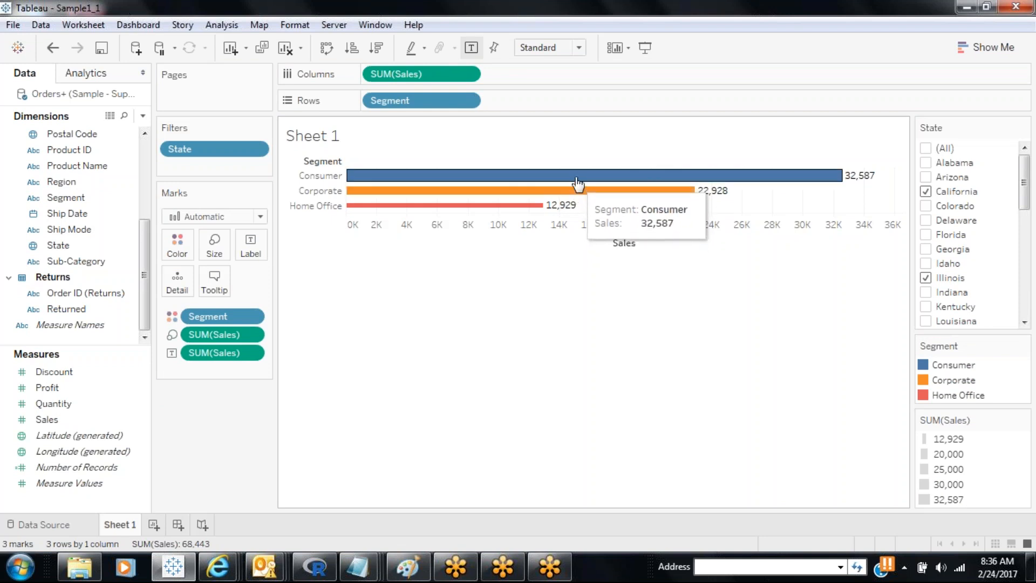
pyautogui.click(222, 239)
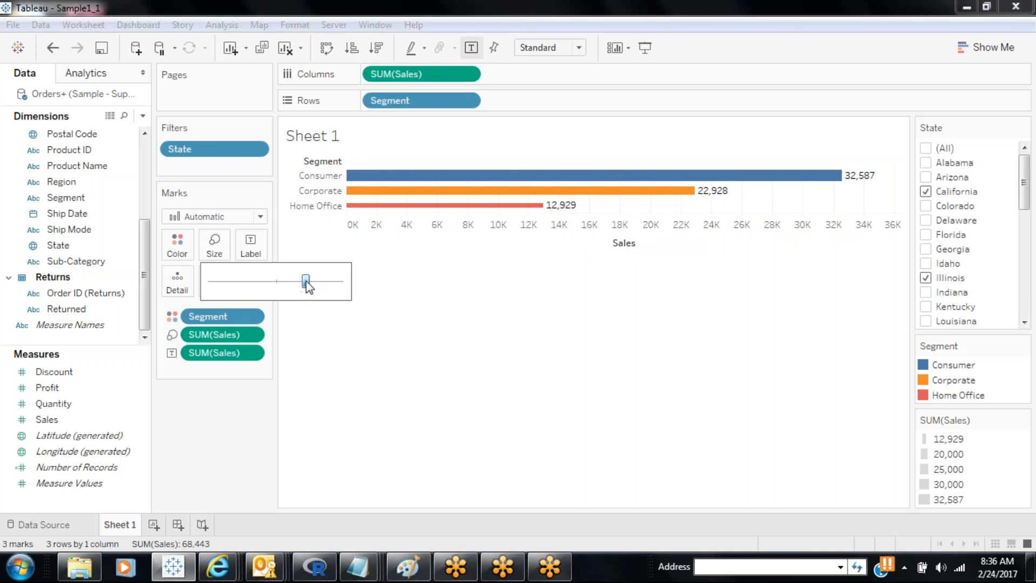
pyautogui.moveTo(305, 280); pyautogui.dragTo(348, 313)
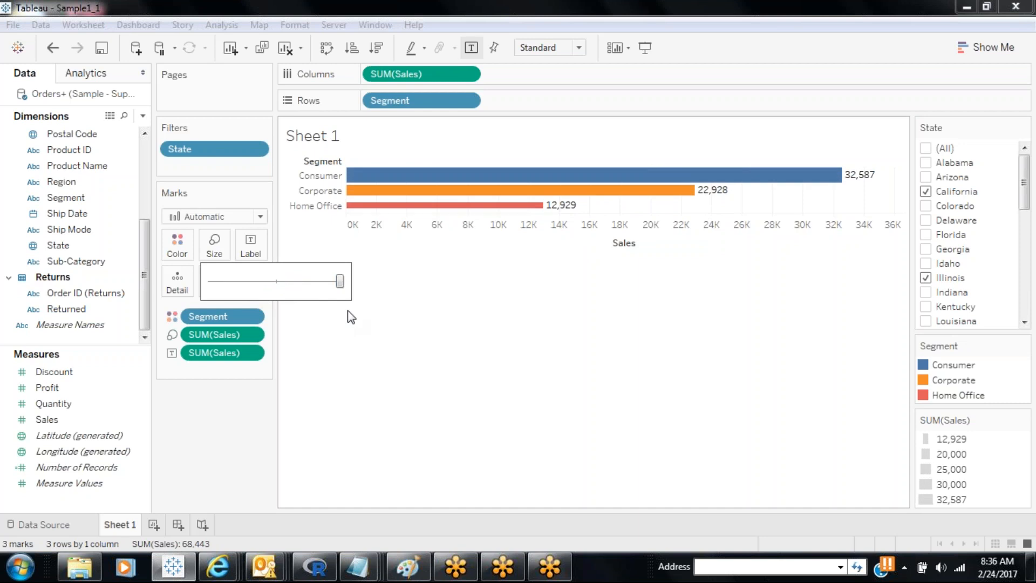
pyautogui.click(253, 443)
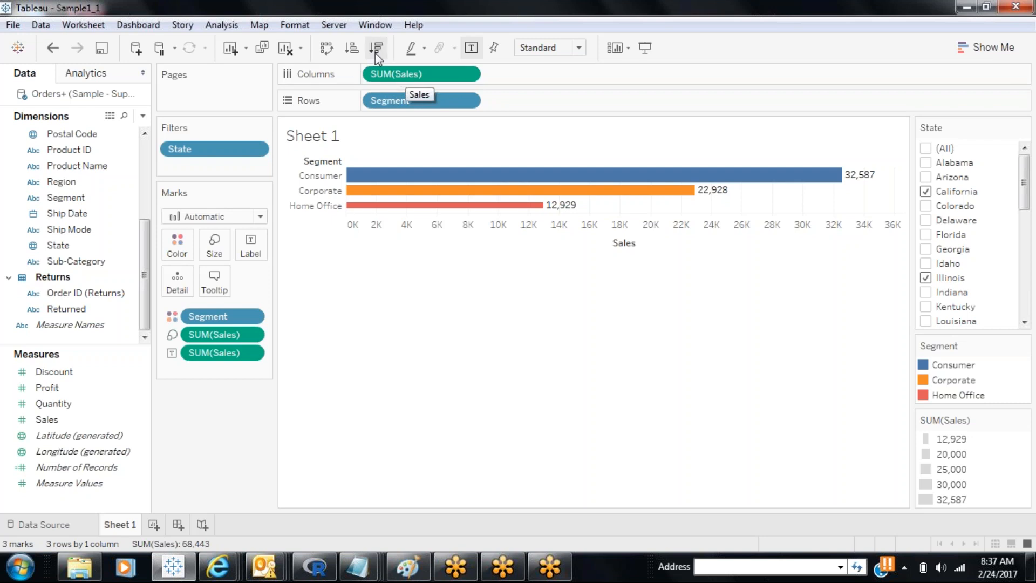
# Swap rows and columns, then add Profit, Discount and Quantity after Sales on Rows, with wider segment columns.
pyautogui.click(326, 51)
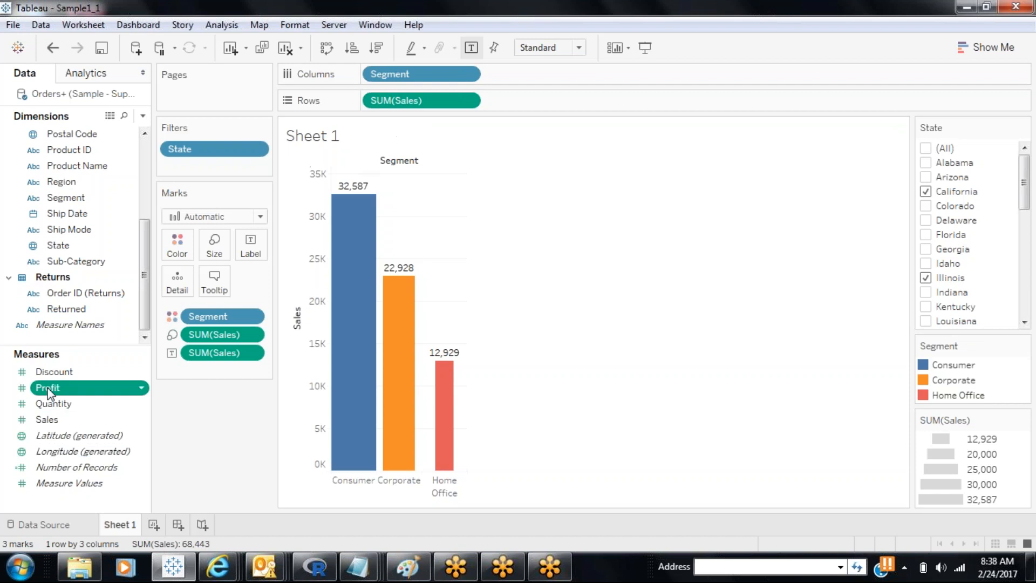
pyautogui.moveTo(48, 388); pyautogui.dragTo(540, 102)
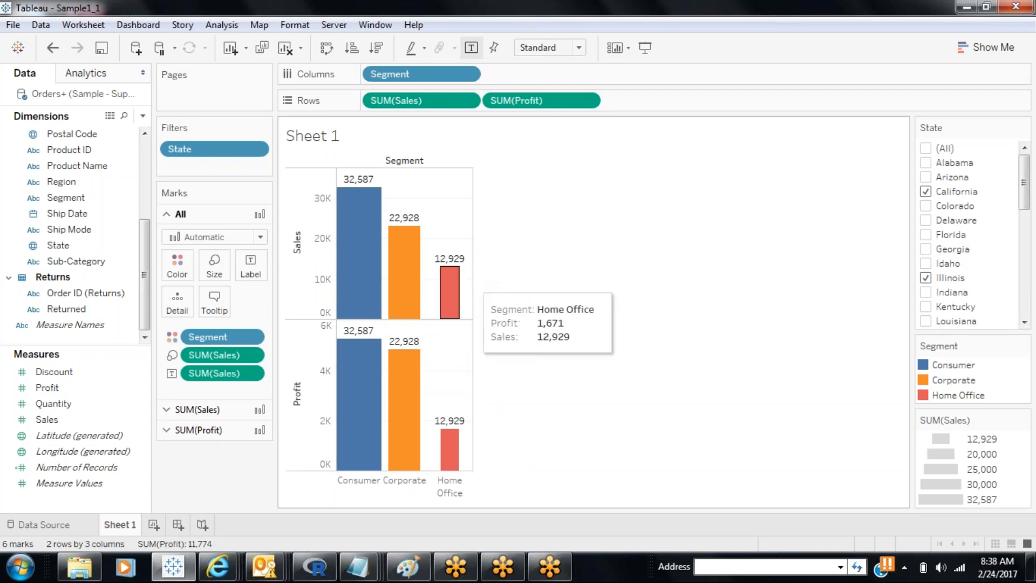
pyautogui.moveTo(472, 280); pyautogui.dragTo(596, 273)
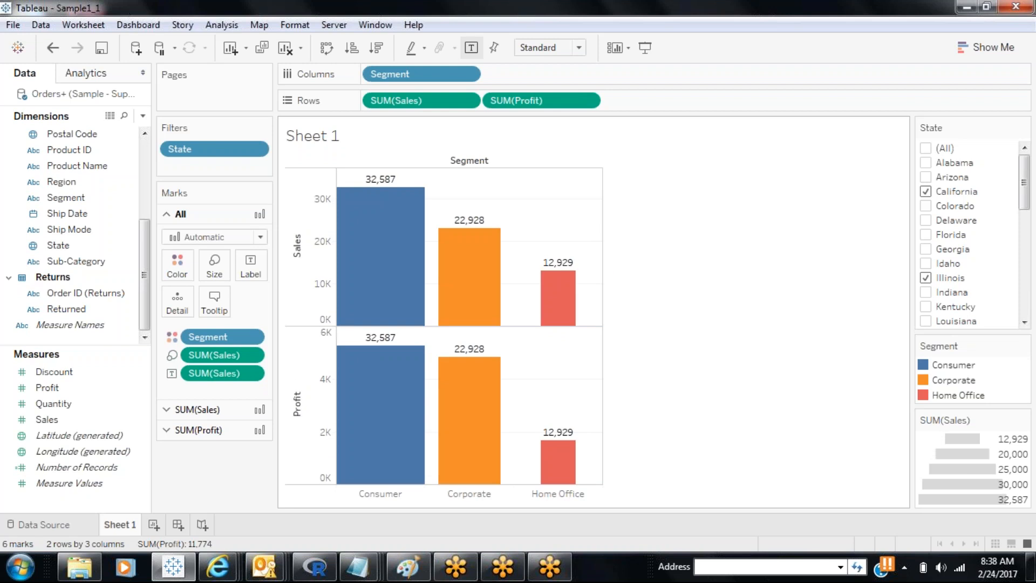
pyautogui.moveTo(54, 371); pyautogui.dragTo(650, 101)
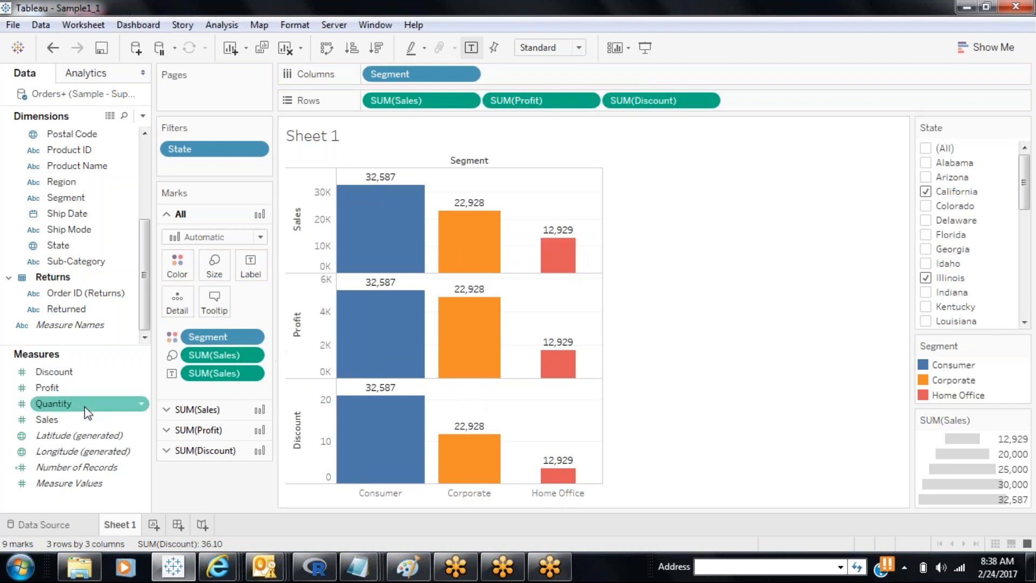
pyautogui.moveTo(85, 408)
pyautogui.mouseDown()
pyautogui.moveTo(296, 348)
pyautogui.moveTo(702, 109)
pyautogui.moveTo(802, 101)
pyautogui.moveTo(725, 100)
pyautogui.mouseUp()
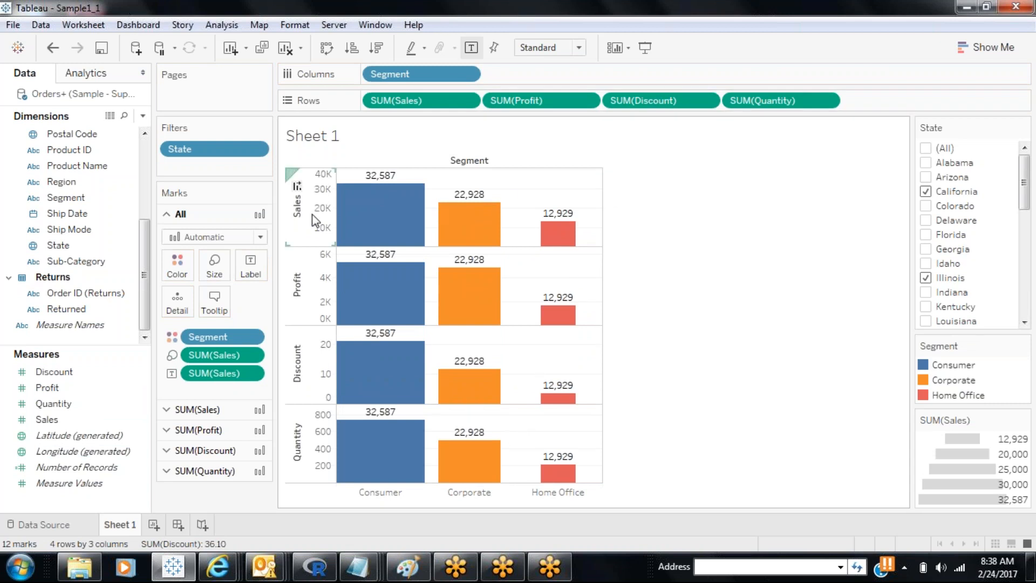
# Swap rows and columns back to horizontal bars and remove the Sales label from all marks.
pyautogui.click(325, 50)
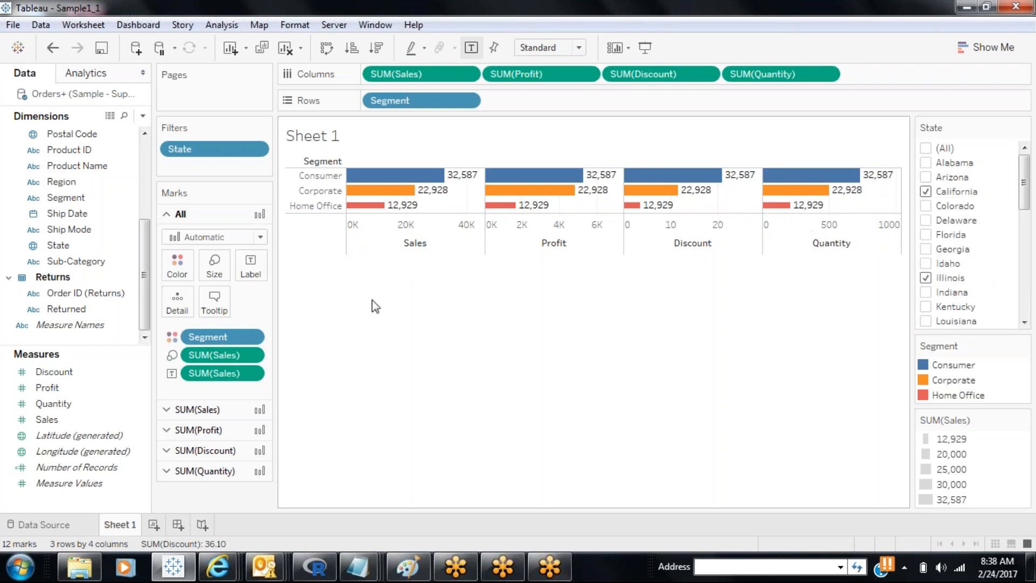
pyautogui.moveTo(209, 380); pyautogui.dragTo(237, 507)
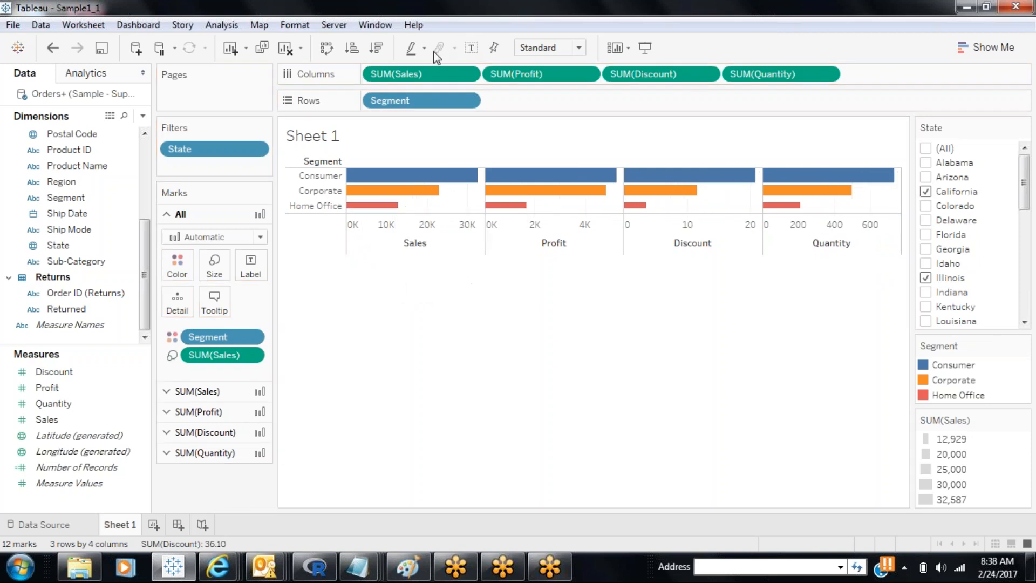
# Show the mark labels on all the segment bars and hide them again.
pyautogui.click(473, 51)
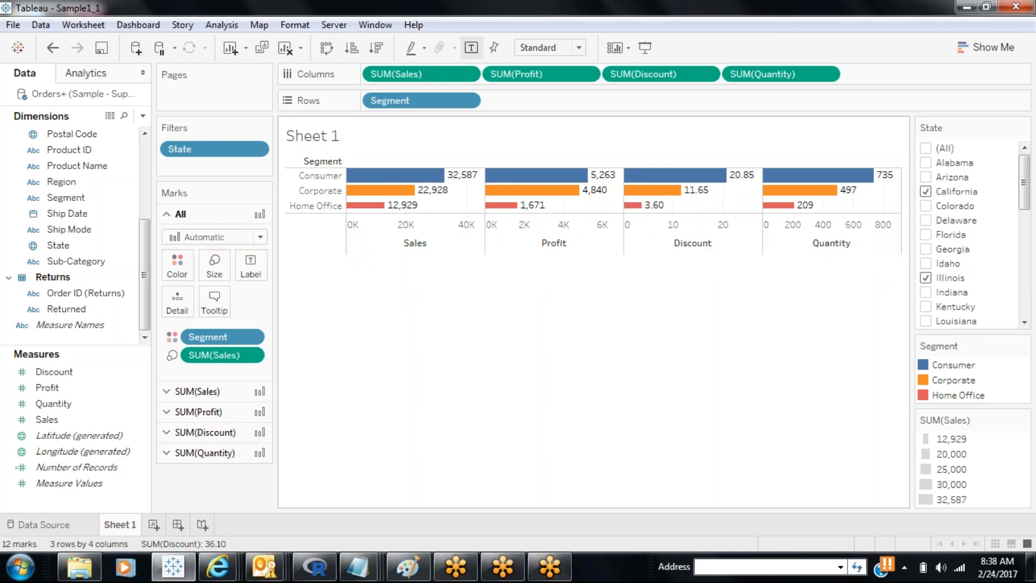
pyautogui.click(745, 18)
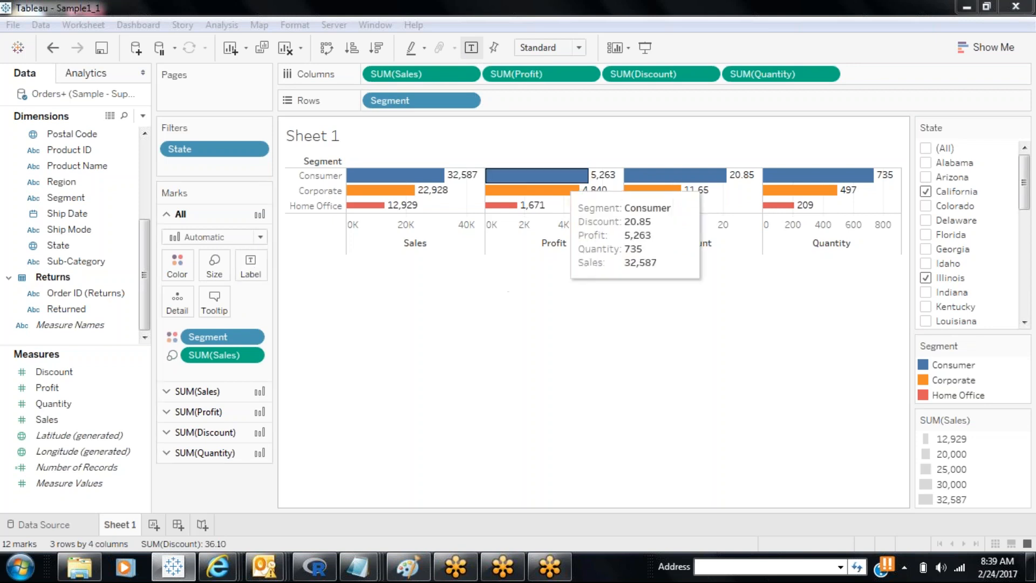
pyautogui.click(471, 47)
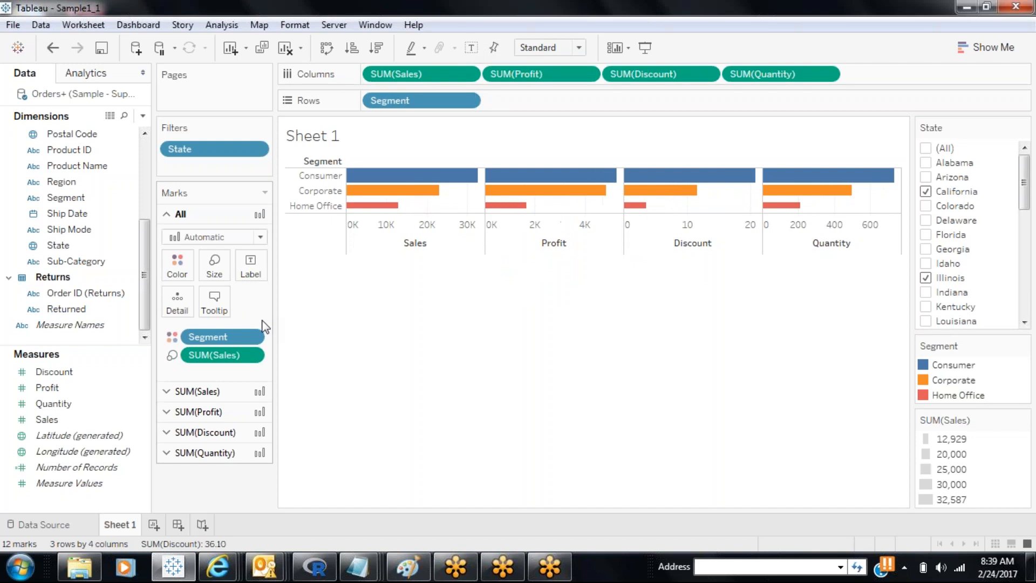
# Try labeling all the bars with Sales, Profit and Quantity together, and undo the three added labels.
pyautogui.click(76, 467)
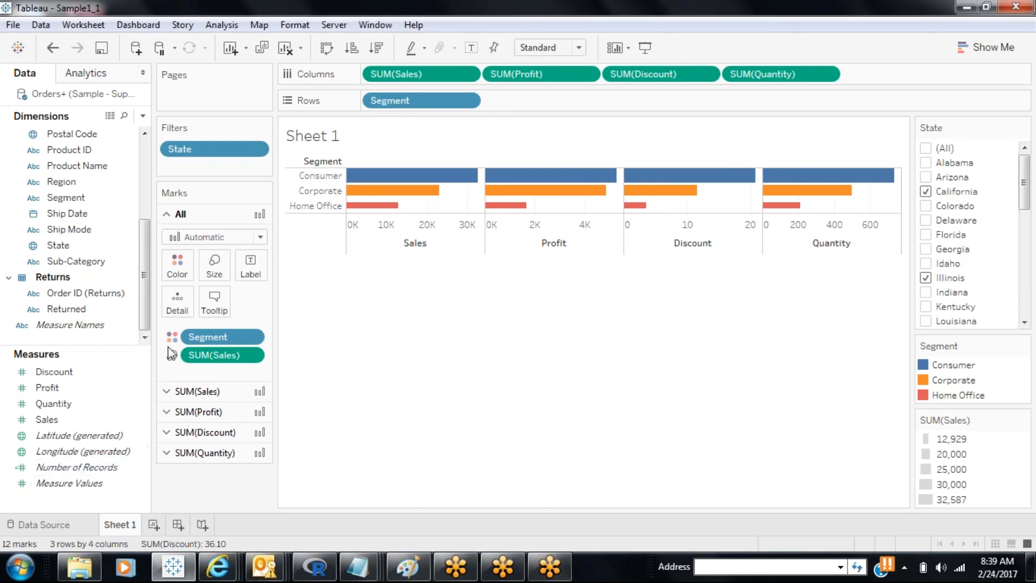
pyautogui.click(103, 405)
pyautogui.click(74, 420)
pyautogui.moveTo(75, 421); pyautogui.dragTo(250, 265)
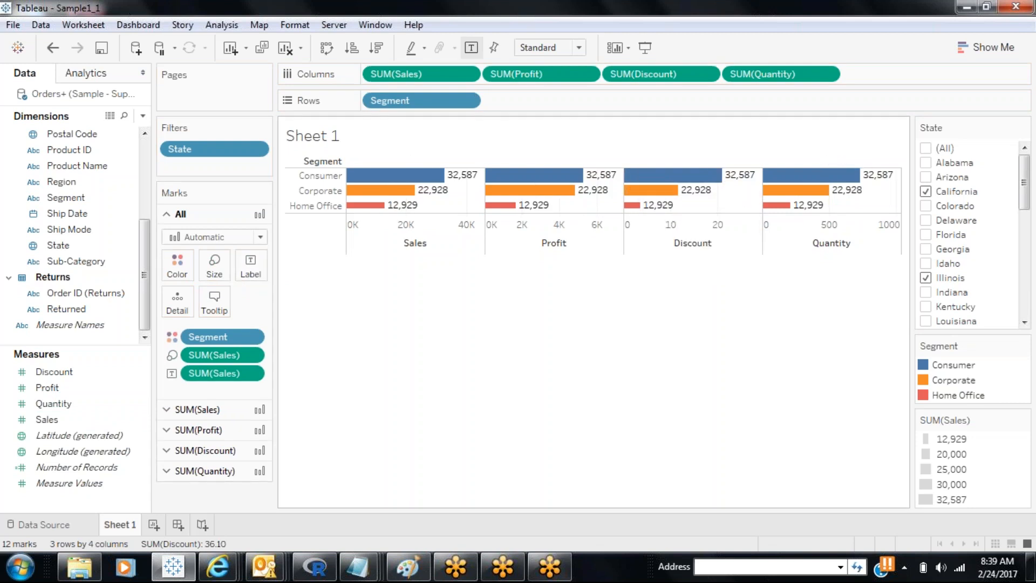
pyautogui.click(58, 372)
pyautogui.moveTo(48, 388); pyautogui.dragTo(250, 265)
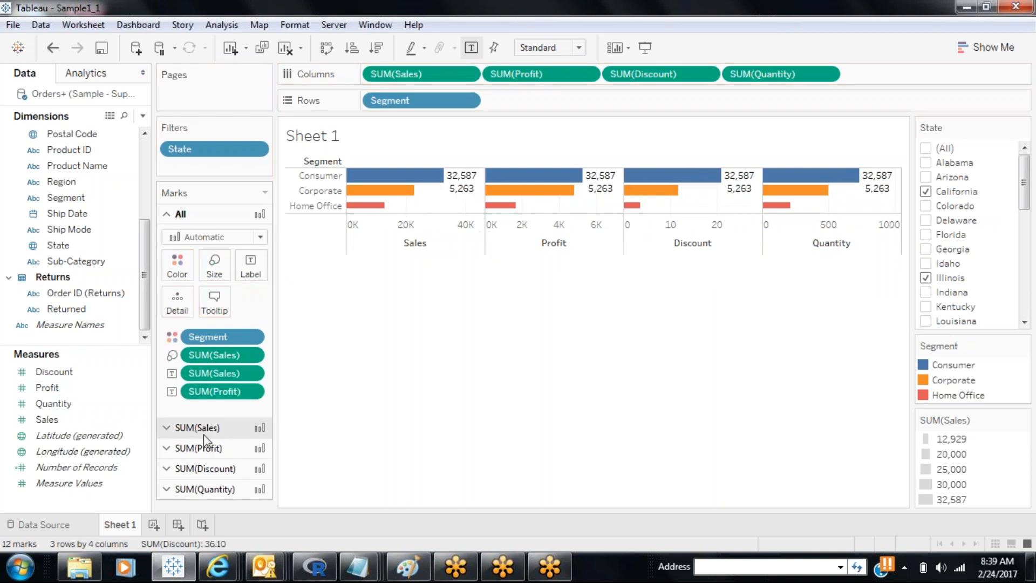
pyautogui.moveTo(57, 403); pyautogui.dragTo(250, 264)
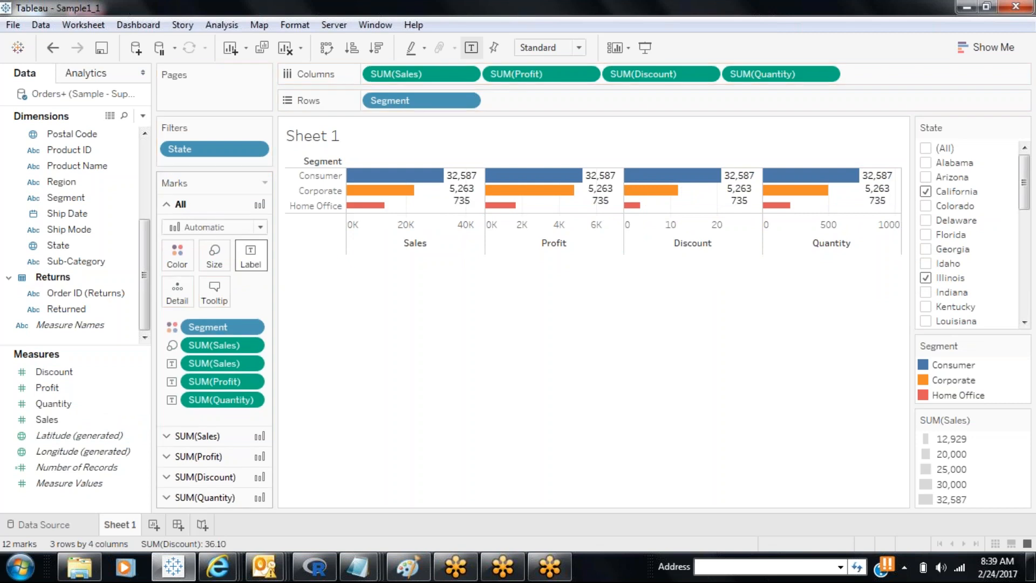
pyautogui.hotkey('ctrl', 'z')
pyautogui.hotkey('ctrl', 'z')
pyautogui.hotkey('ctrl', 'z')
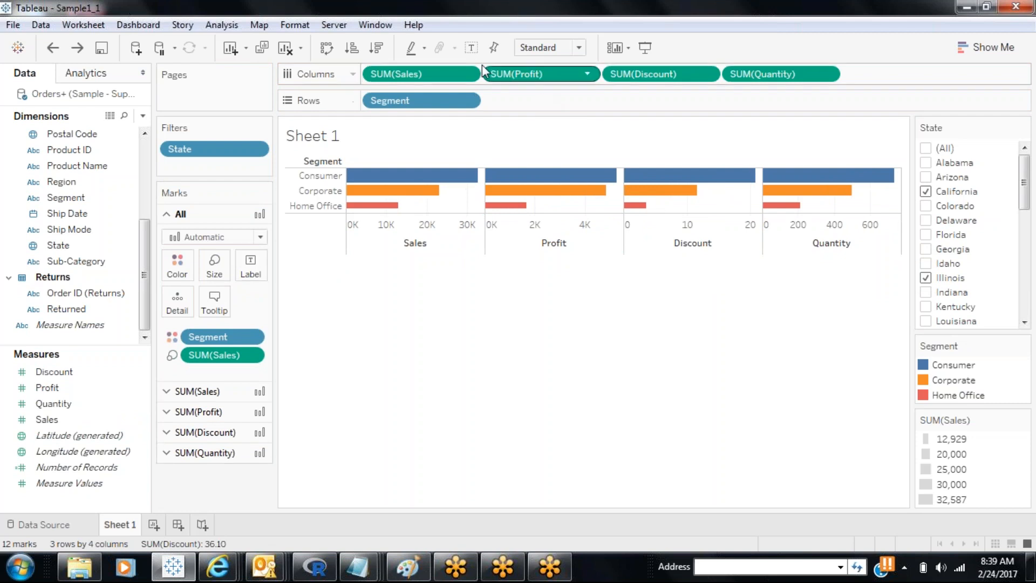
# Show the mark labels and remove Profit, Discount and Quantity from Columns, keeping only Sales.
pyautogui.click(471, 54)
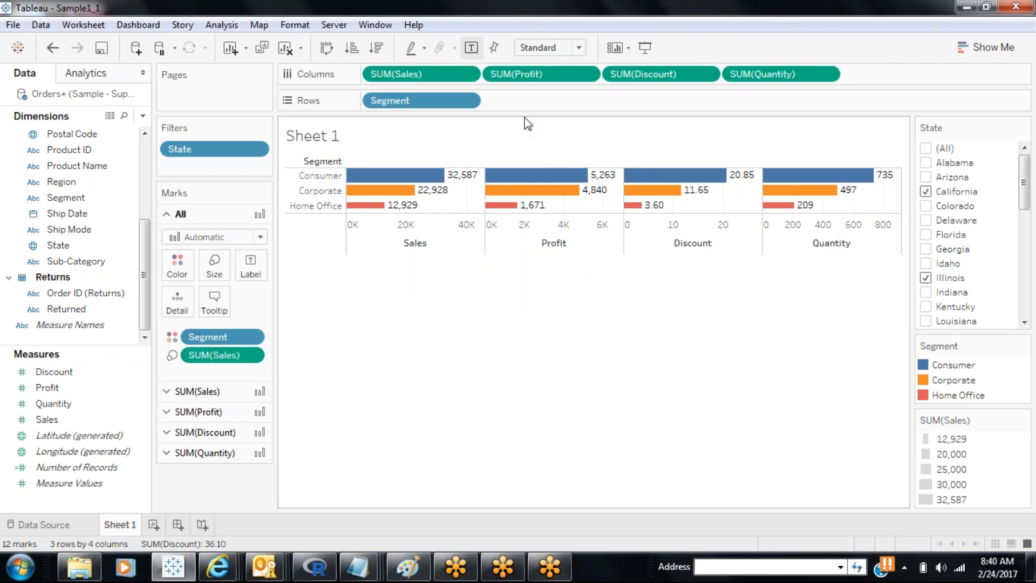
pyautogui.moveTo(531, 80); pyautogui.dragTo(232, 561)
pyautogui.moveTo(672, 83); pyautogui.dragTo(238, 499)
pyautogui.moveTo(540, 77); pyautogui.dragTo(251, 458)
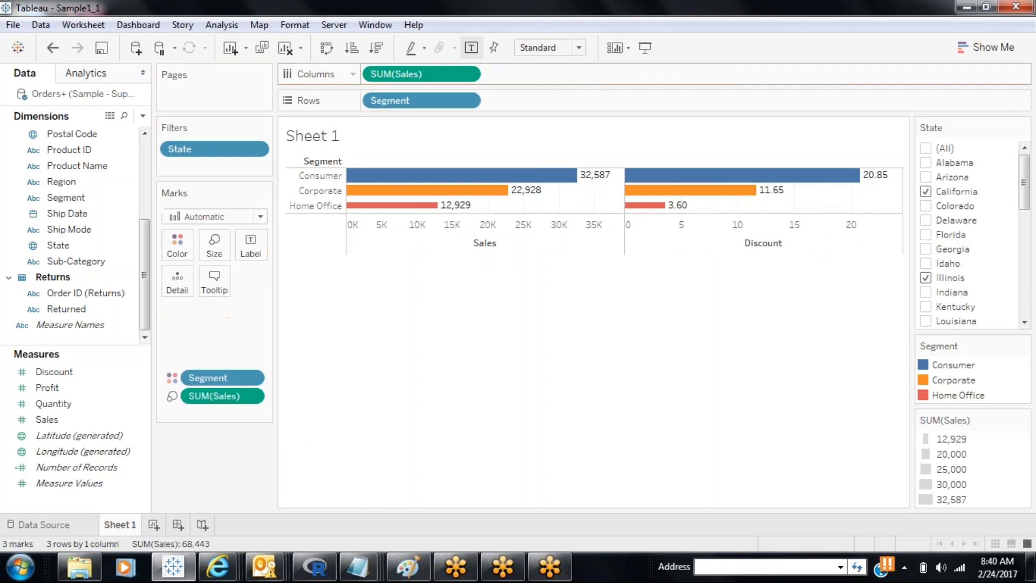
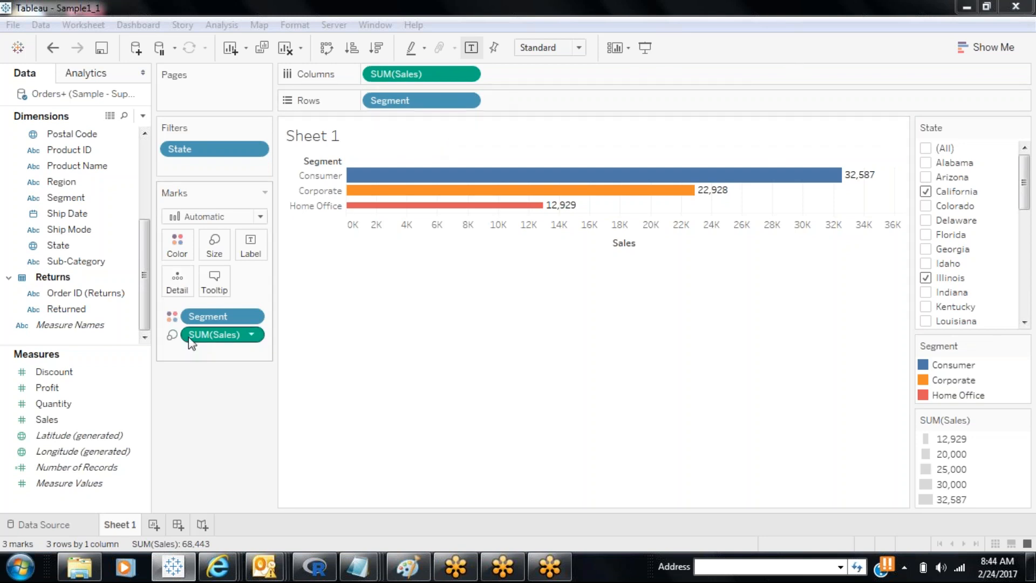
# Remove the Sales measure from the bar size encoding and reduce the overall mark size slightly below its maximum.
pyautogui.moveTo(193, 341); pyautogui.dragTo(388, 323)
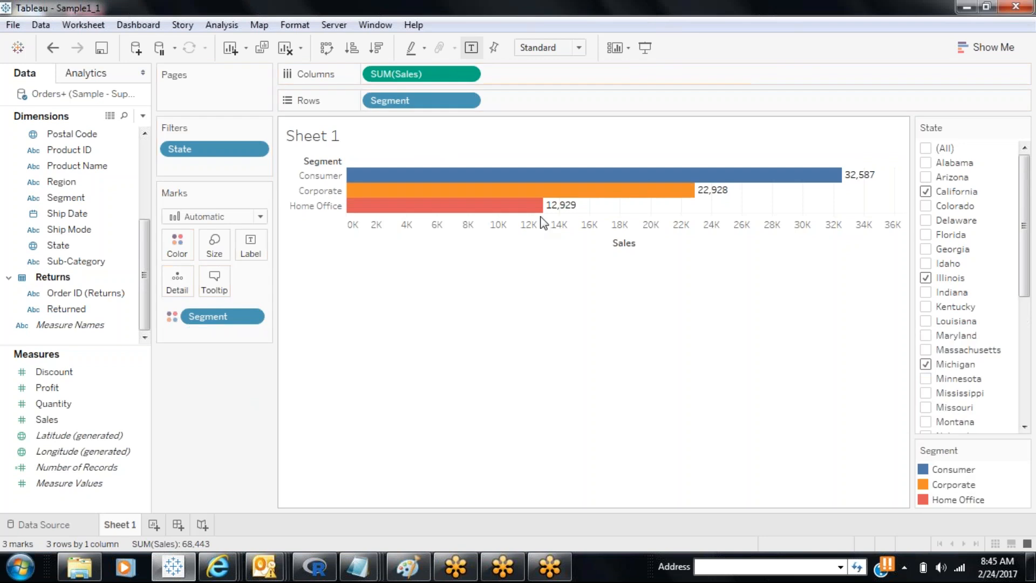
pyautogui.moveTo(472, 212)
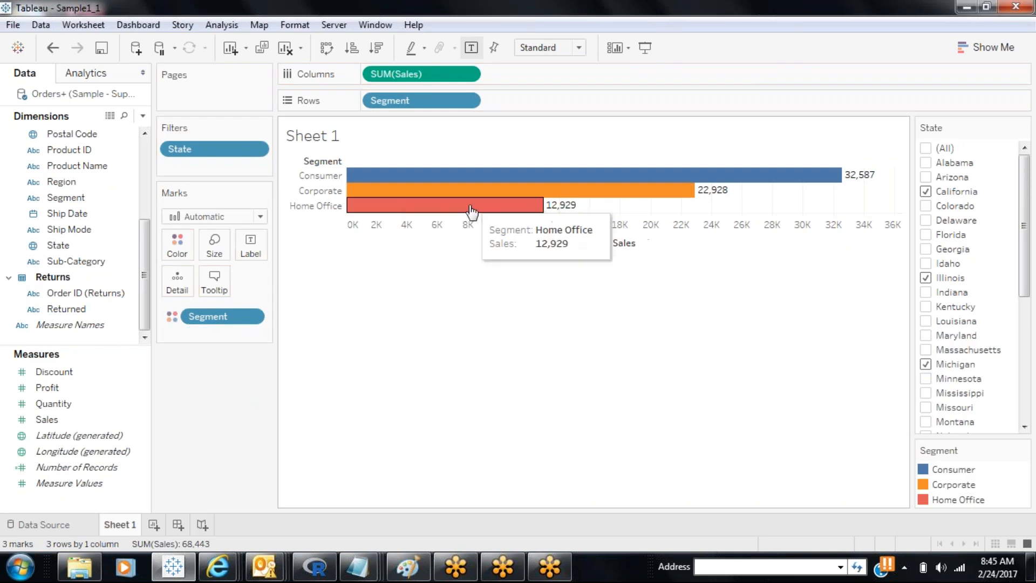
pyautogui.click(219, 253)
pyautogui.moveTo(340, 281); pyautogui.dragTo(309, 290)
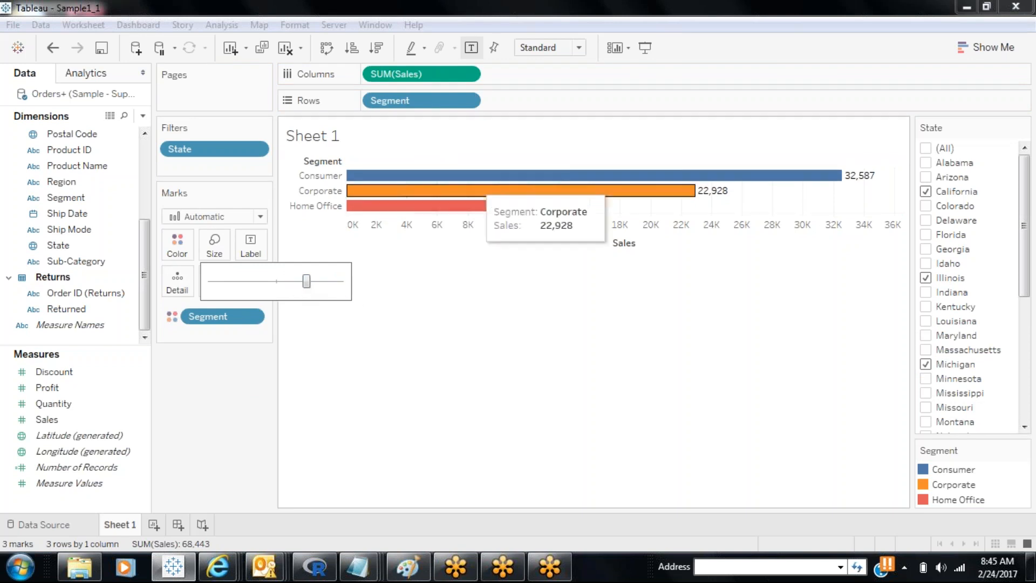
pyautogui.click(257, 423)
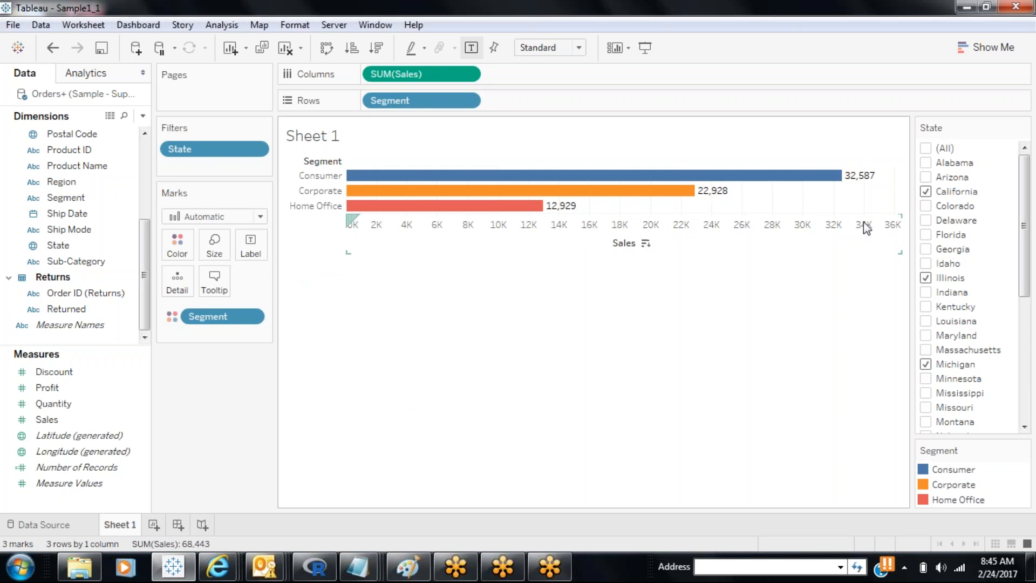
# Try adding Profit beside Sales on Columns, and remove it from the view again.
pyautogui.moveTo(857, 181)
pyautogui.moveTo(718, 201)
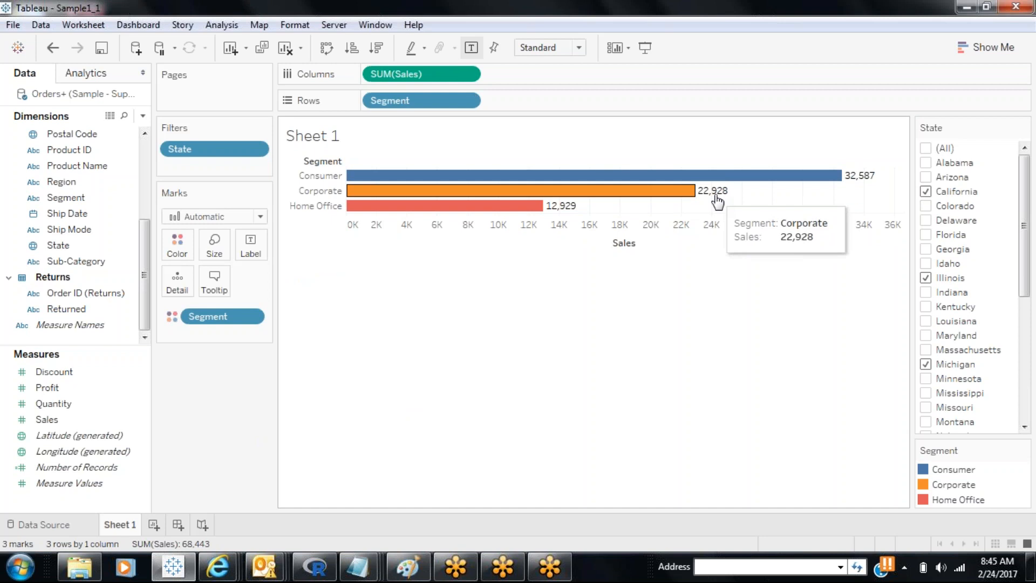
pyautogui.moveTo(549, 209)
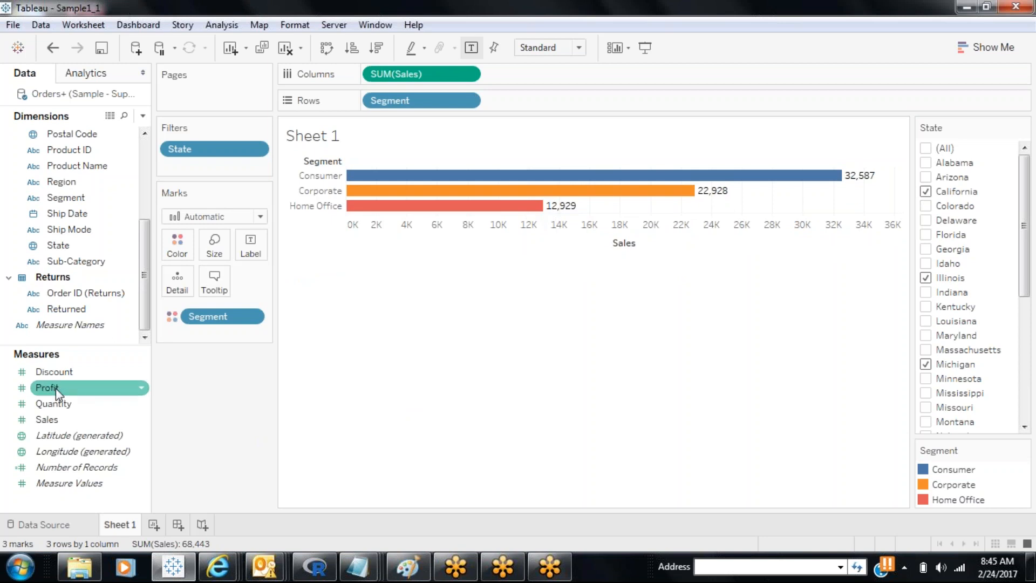
pyautogui.moveTo(56, 387); pyautogui.dragTo(561, 73)
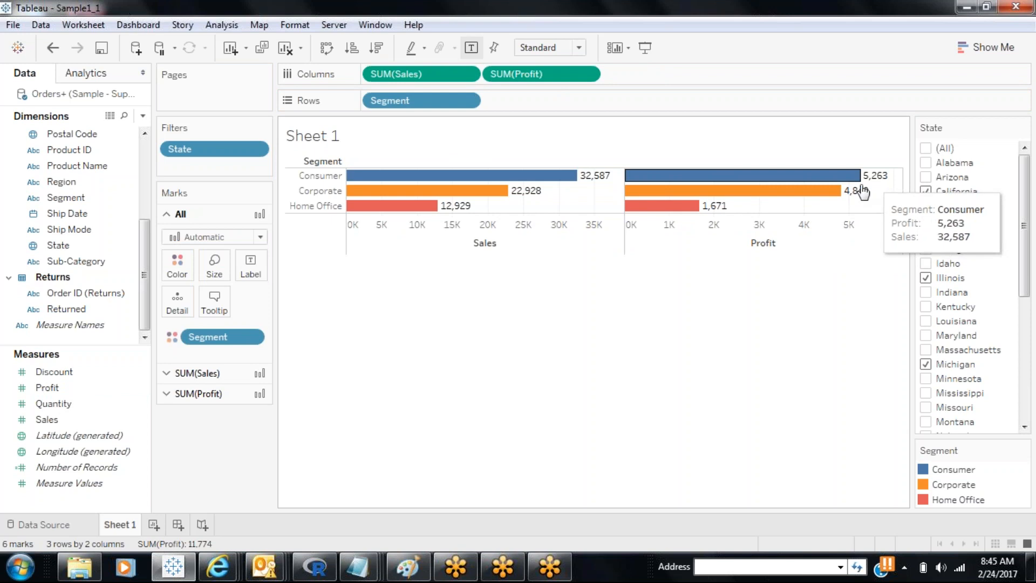
pyautogui.moveTo(561, 74); pyautogui.dragTo(232, 451)
# Add Profit as a detail of the marks and move its tooltip line below the Sales line.
pyautogui.moveTo(792, 178)
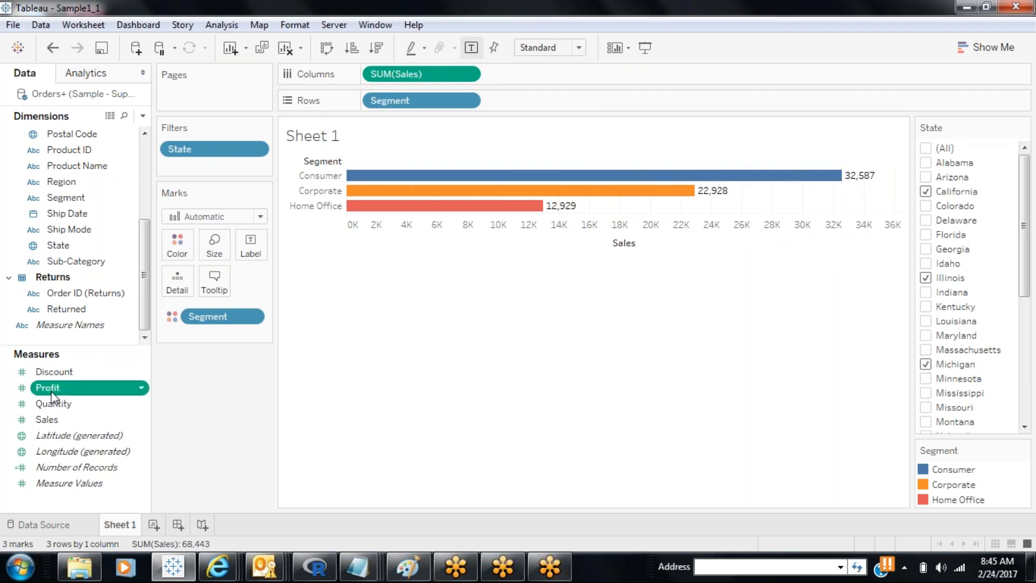
pyautogui.moveTo(52, 395); pyautogui.dragTo(173, 285)
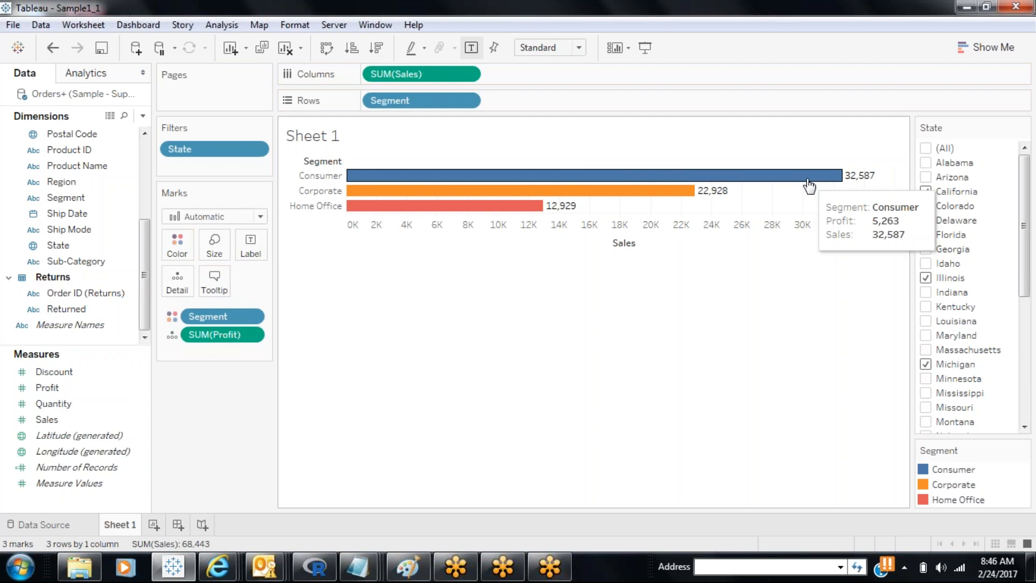
pyautogui.click(217, 290)
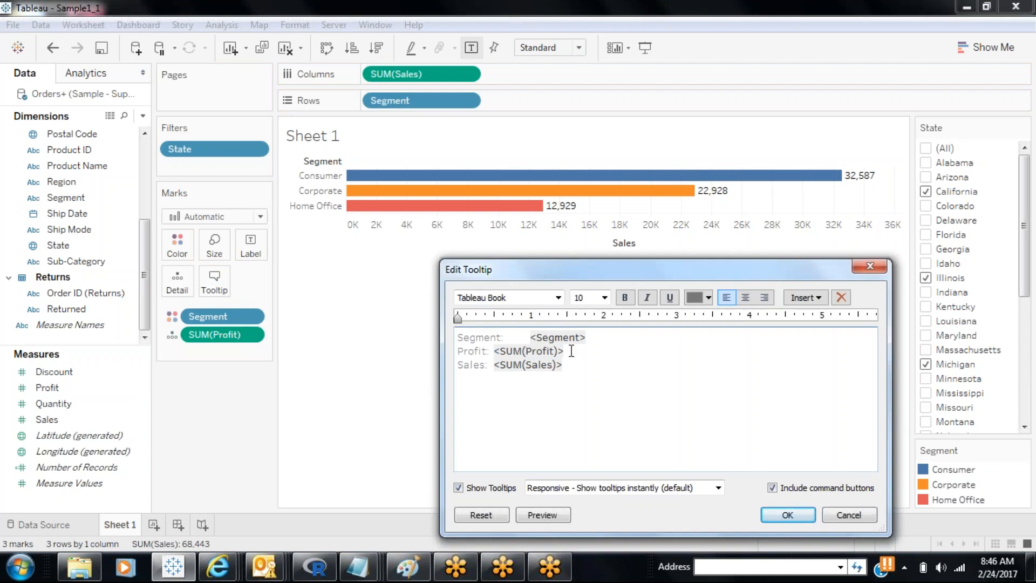
pyautogui.moveTo(571, 351); pyautogui.dragTo(457, 351)
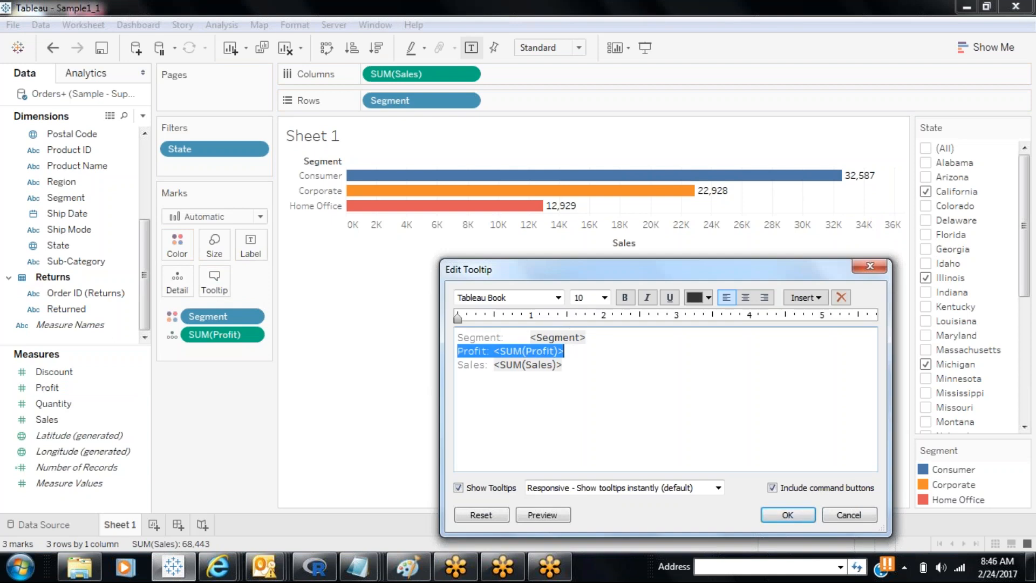
pyautogui.hotkey('ctrl', 'x')
pyautogui.click(598, 362)
pyautogui.press('Return')
pyautogui.hotkey('ctrl', 'v')
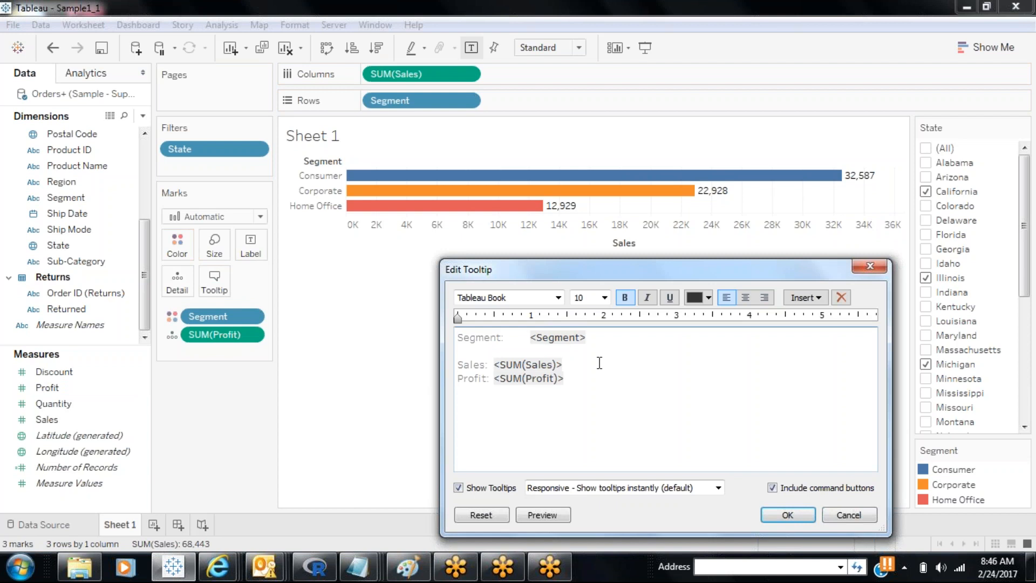
pyautogui.click(583, 352)
pyautogui.press('Delete')
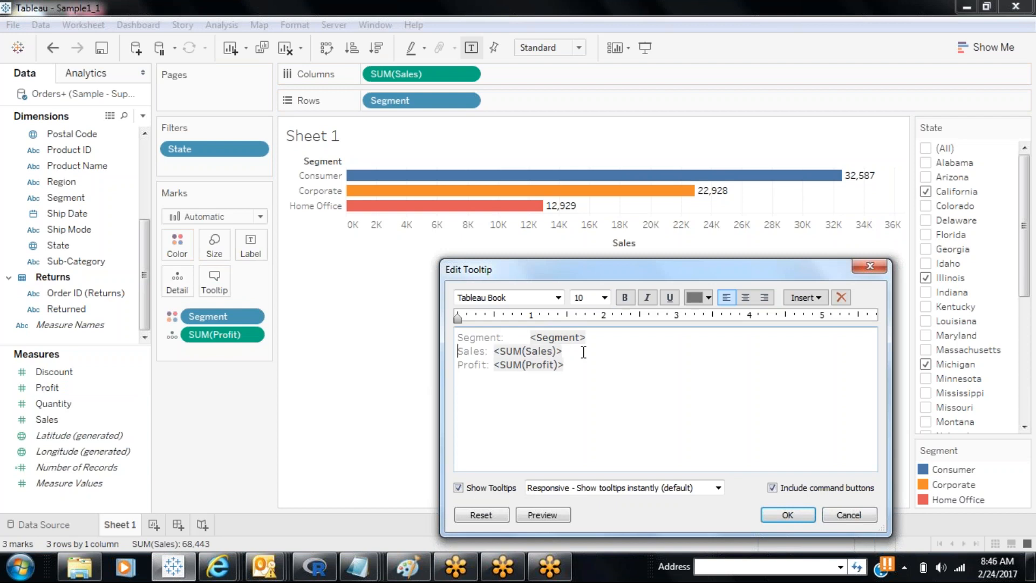
pyautogui.click(790, 508)
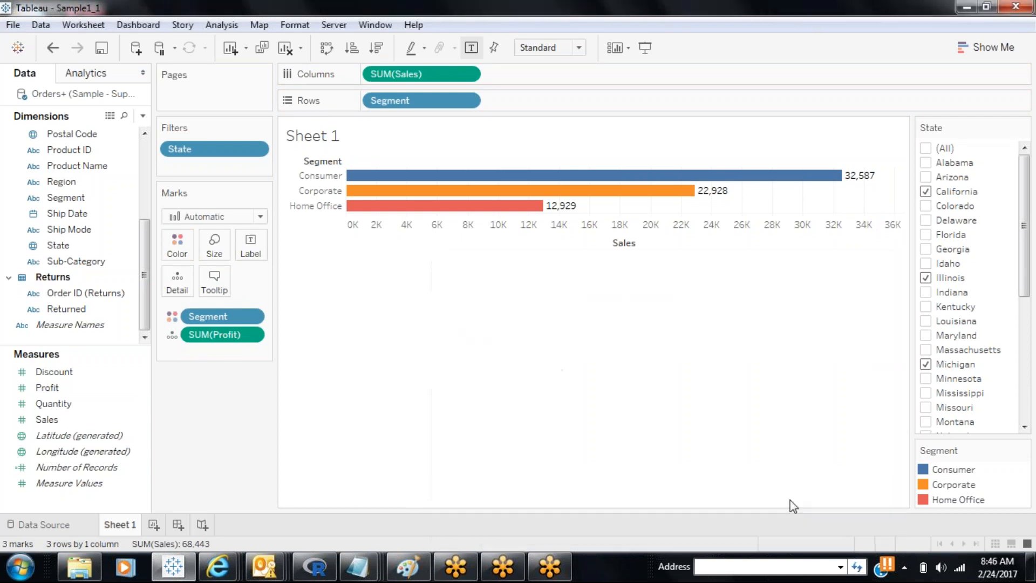
# Add Quantity as a detail of the marks and check the tooltip of the Consumer bar.
pyautogui.moveTo(866, 176)
pyautogui.moveTo(53, 404); pyautogui.dragTo(173, 283)
pyautogui.moveTo(716, 182)
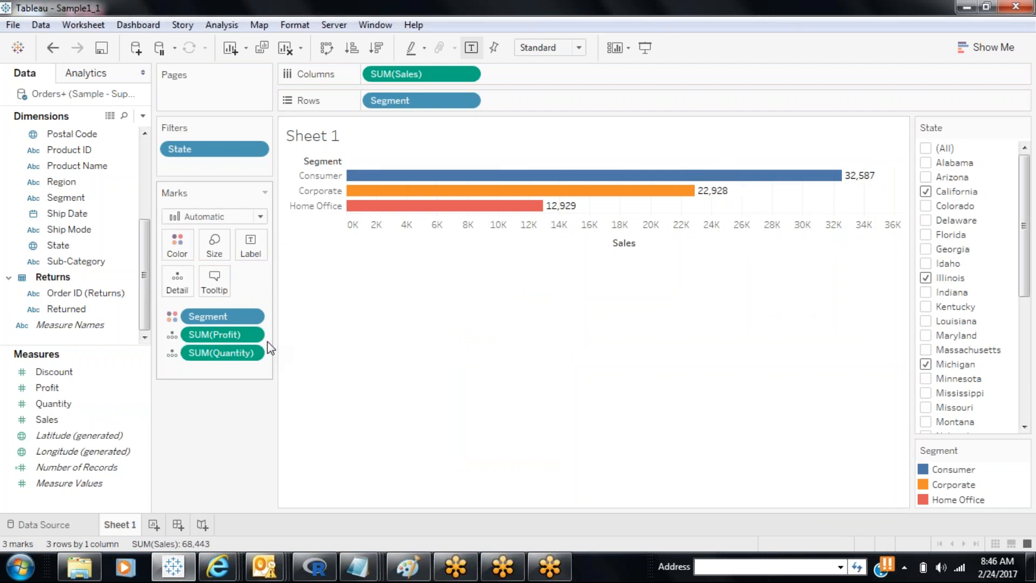
pyautogui.moveTo(556, 193)
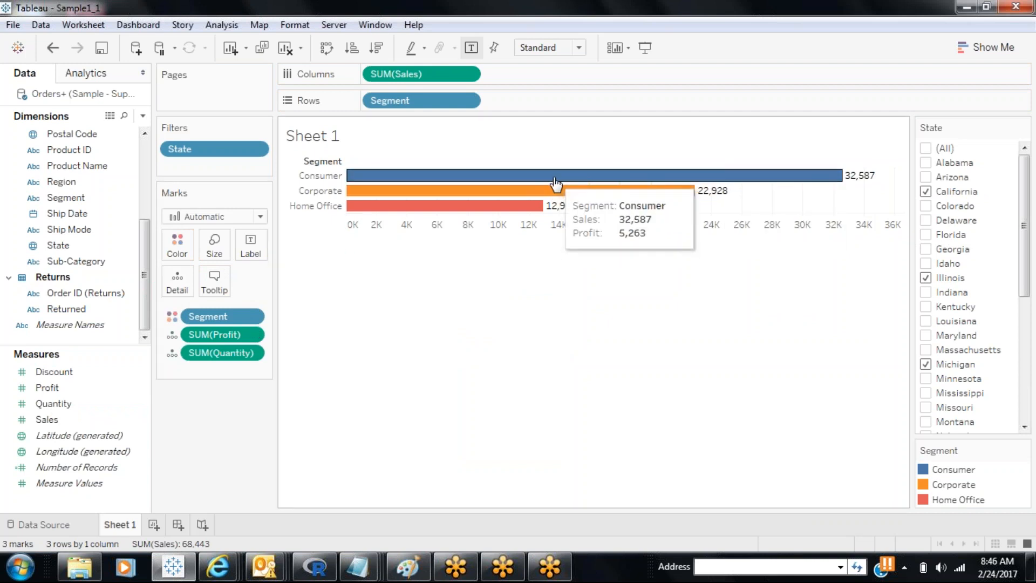
pyautogui.rightClick(555, 183)
# Add the line "Quantity: <SUM(Quantity)>" below the Profit line in the tooltip.
pyautogui.click(226, 282)
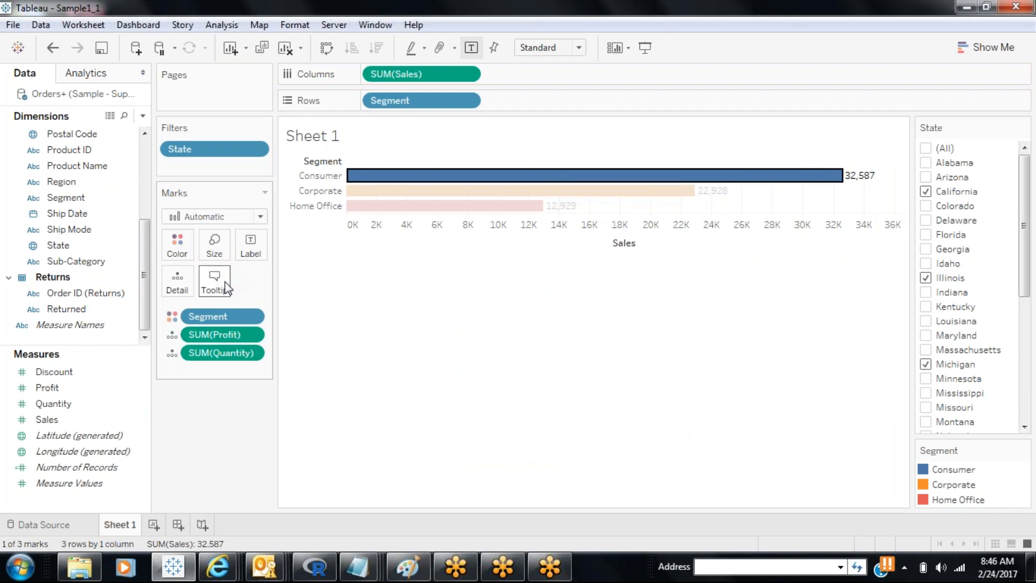
pyautogui.click(567, 364)
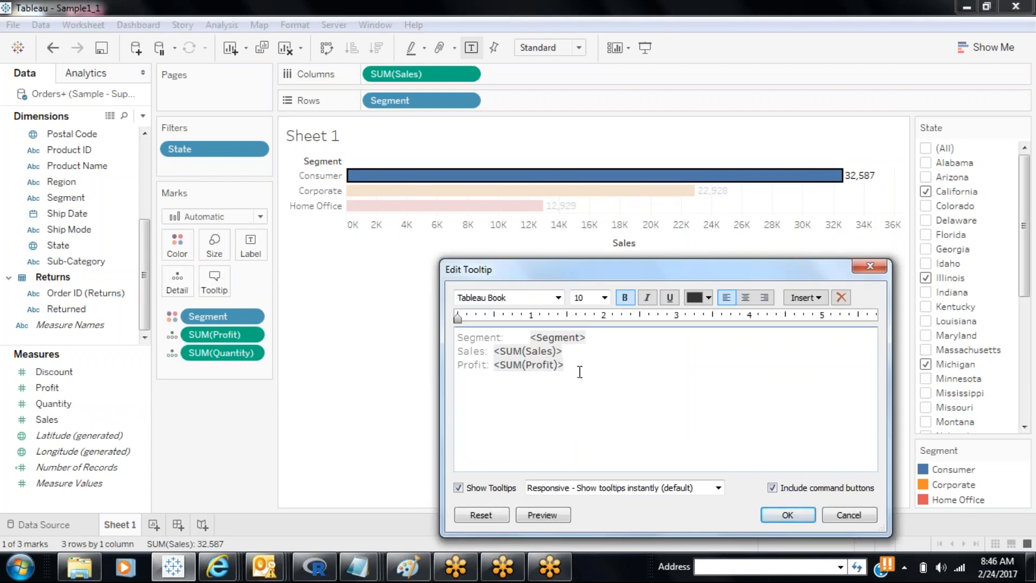
pyautogui.press('Return')
pyautogui.write('Quantity: <S>')
pyautogui.press('Left')
pyautogui.write('SUM(Quan')
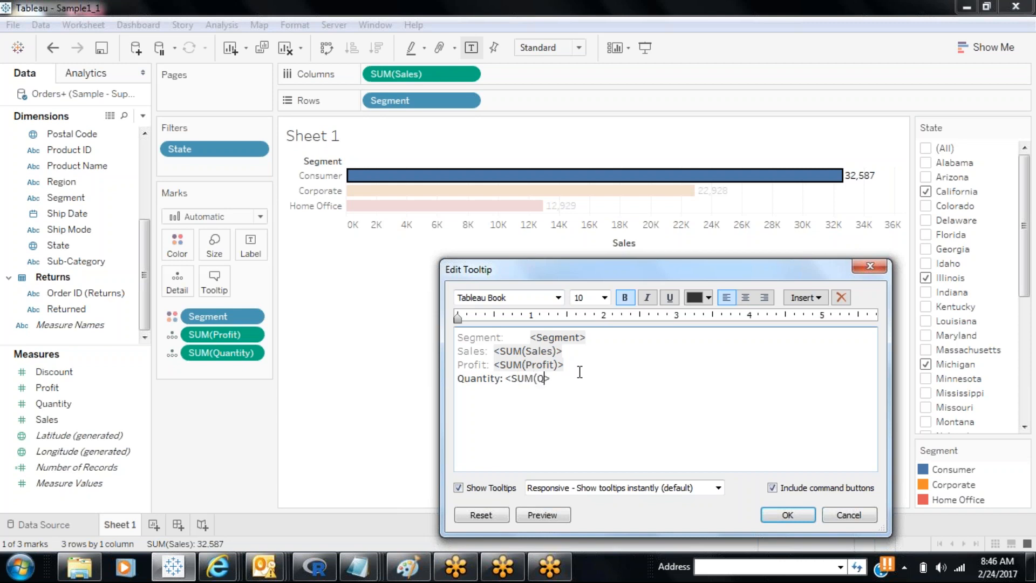
pyautogui.write('tity)')
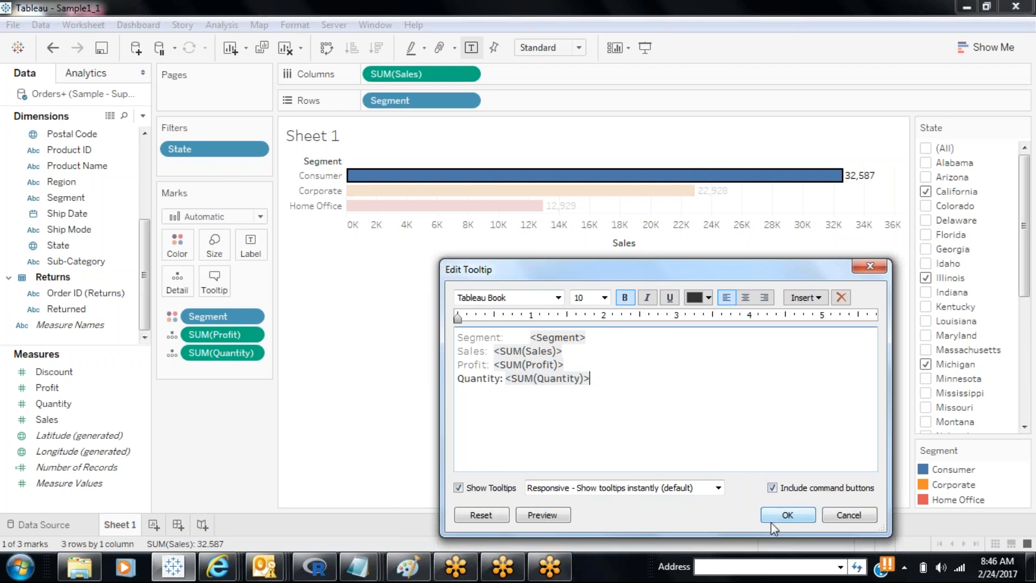
pyautogui.click(787, 514)
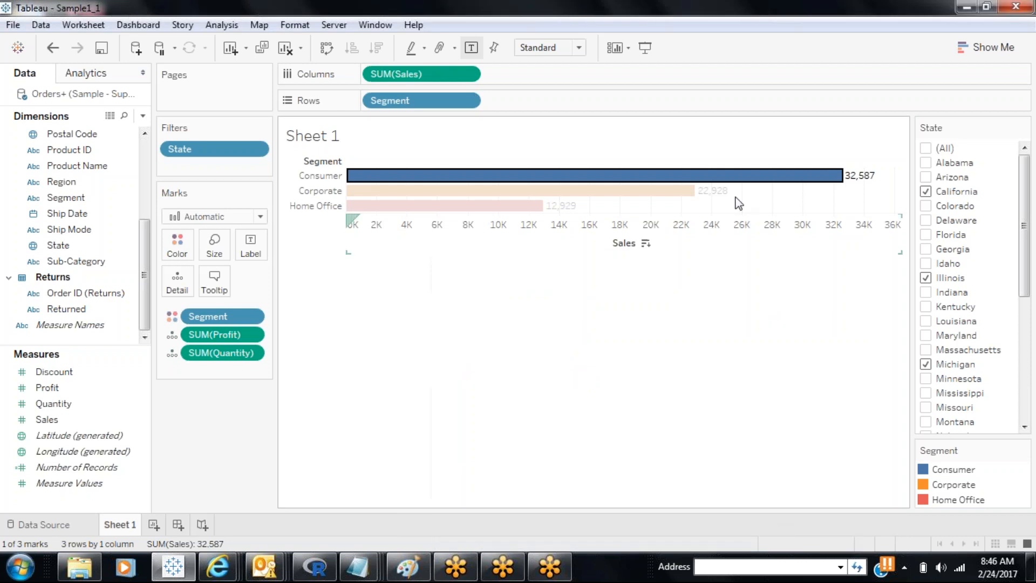
# Deselect the Consumer bar and examine the edited tooltips of the Consumer, Corporate and Home Office bars.
pyautogui.click(225, 448)
pyautogui.moveTo(683, 181)
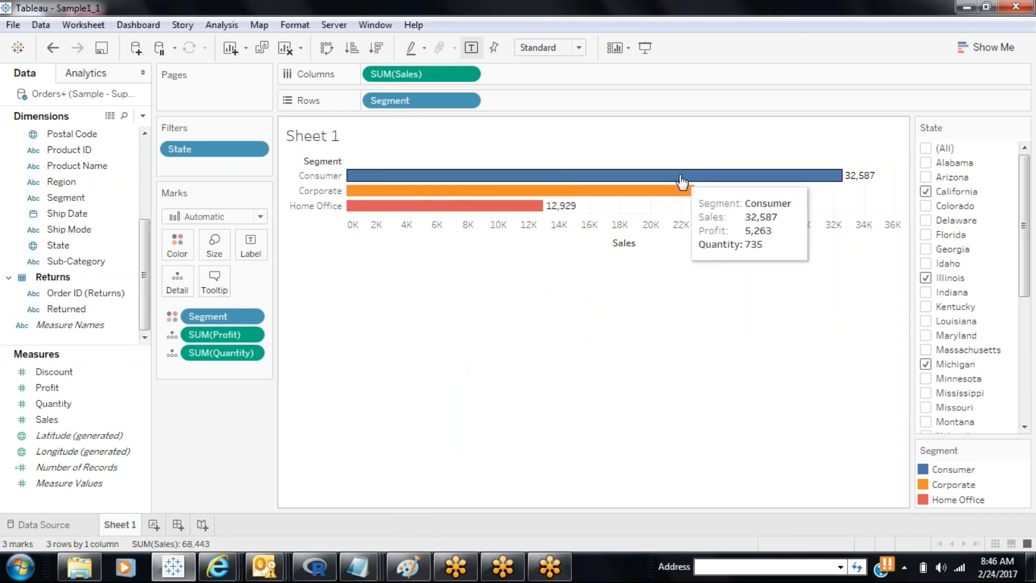
pyautogui.moveTo(671, 204)
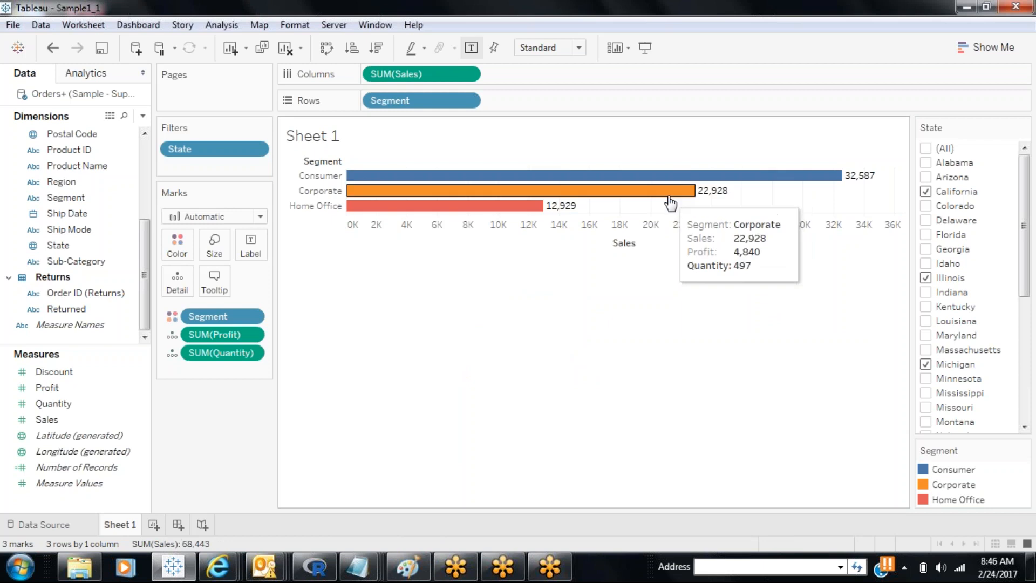
pyautogui.moveTo(541, 208)
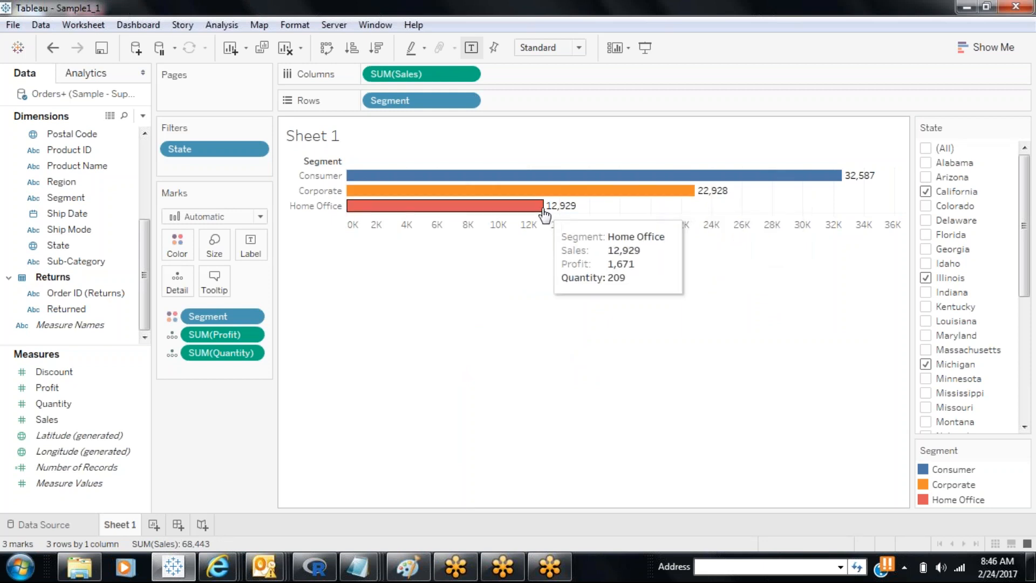
# Remove Profit and Quantity from the marks' details.
pyautogui.moveTo(243, 337); pyautogui.dragTo(346, 372)
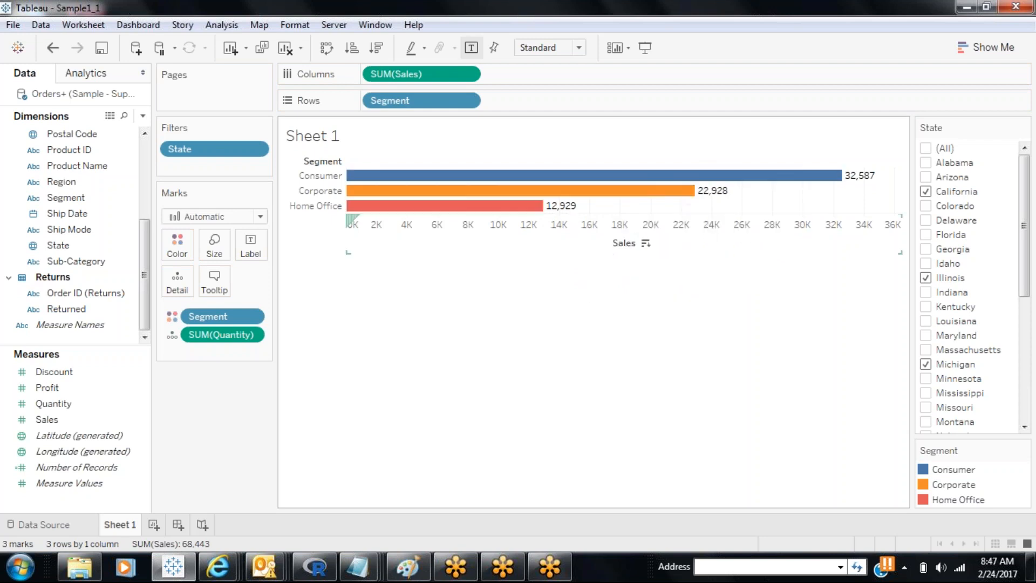
pyautogui.moveTo(242, 325); pyautogui.dragTo(227, 365)
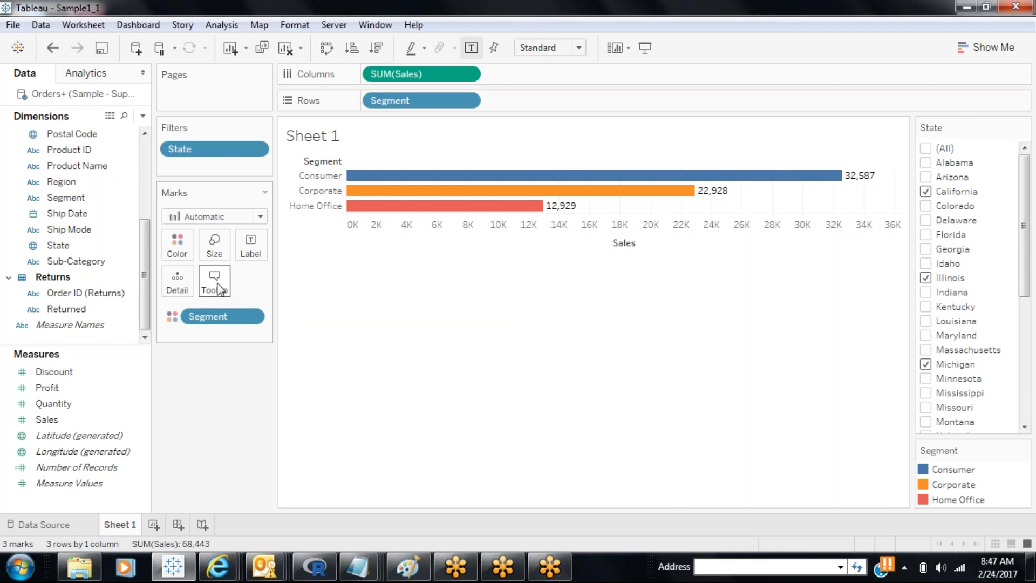
# Change the mark type to Bar, followed by Line.
pyautogui.click(230, 214)
pyautogui.click(207, 244)
pyautogui.click(231, 216)
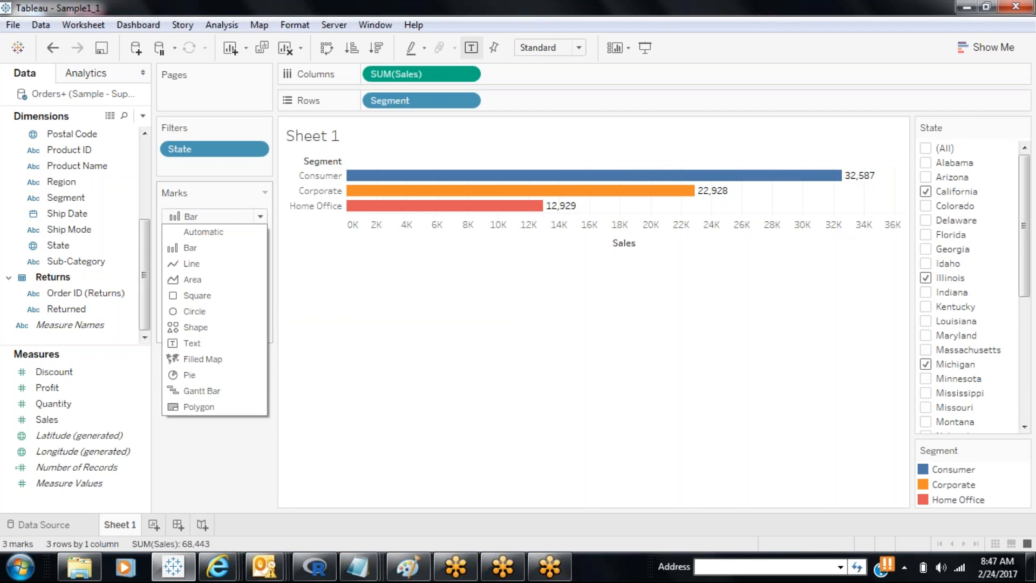
pyautogui.click(205, 262)
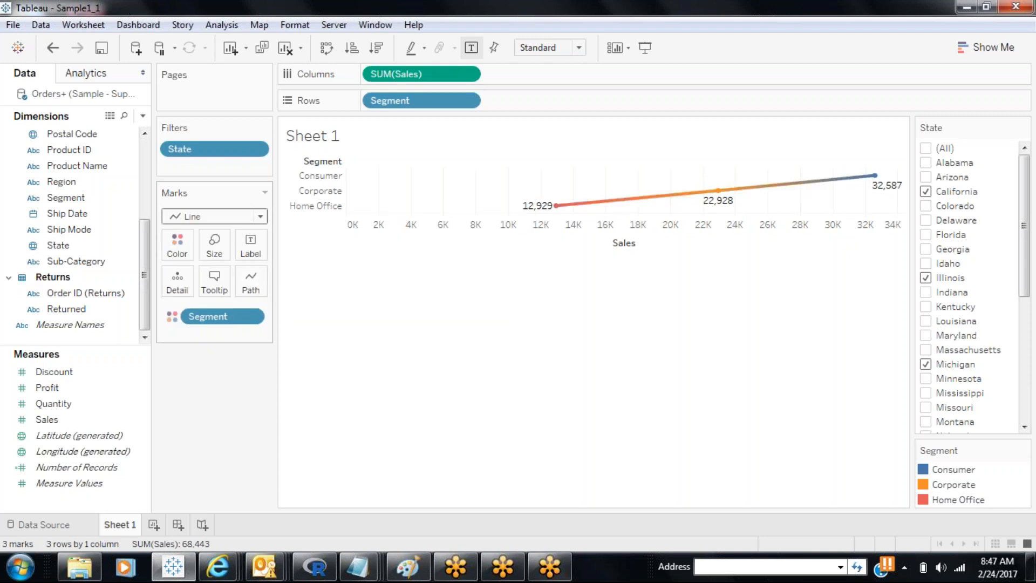
# Change the mark type to Area and check the tooltip of the Corporate mark, leaving it deselected.
pyautogui.click(231, 216)
pyautogui.click(192, 281)
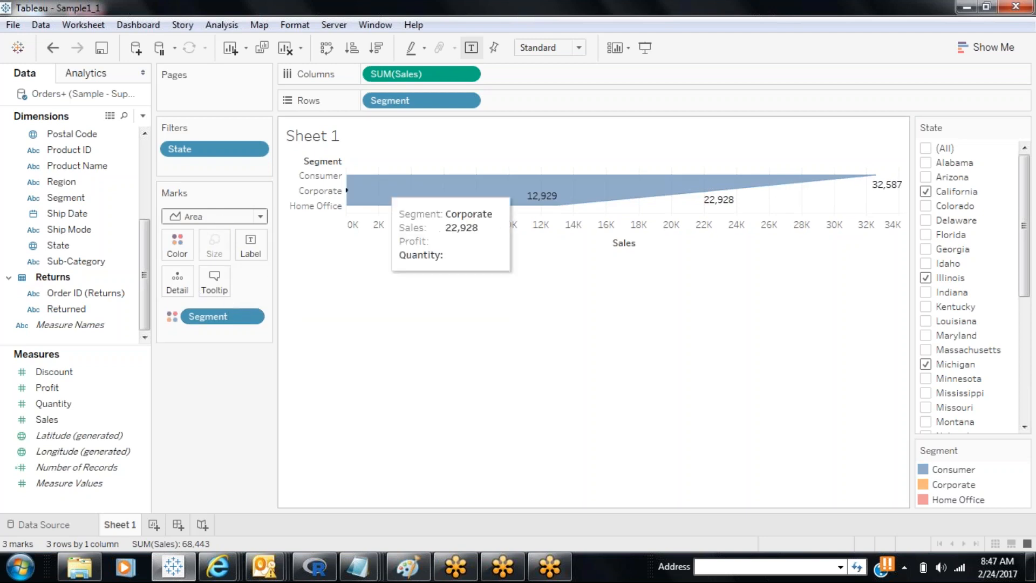
pyautogui.click(346, 190)
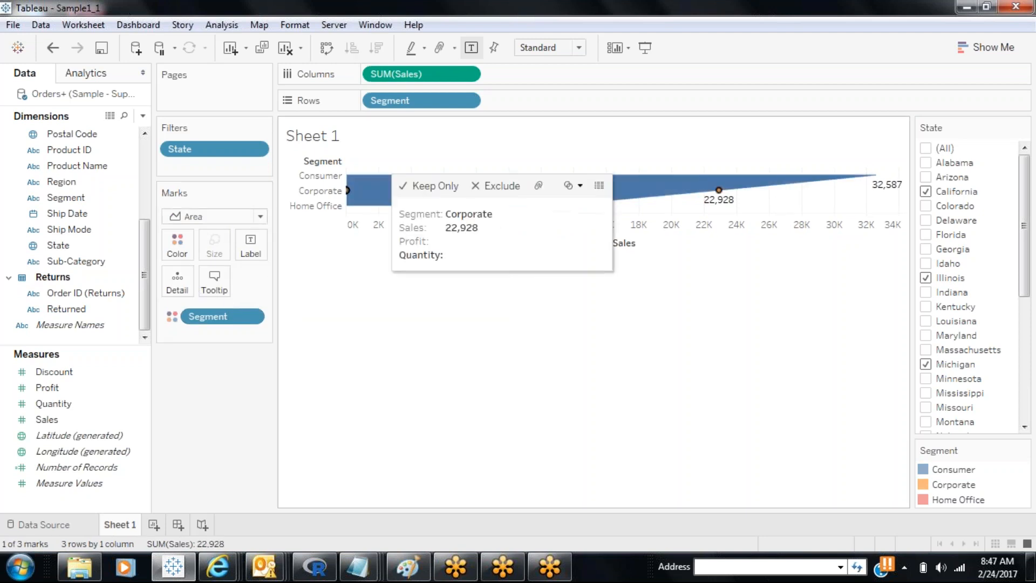
pyautogui.click(197, 412)
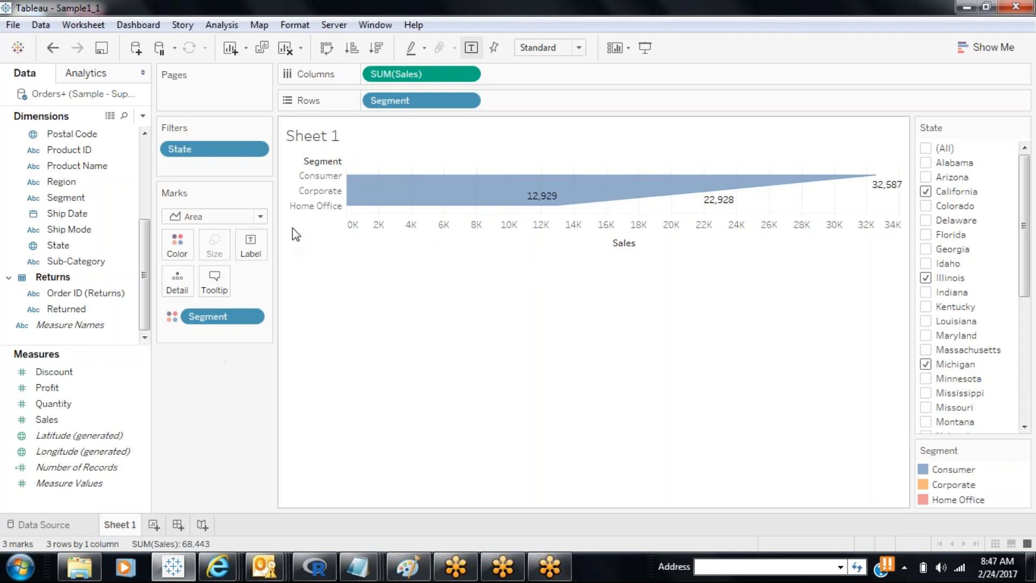
# Change the mark type to Square, followed by Circle.
pyautogui.click(260, 217)
pyautogui.click(199, 297)
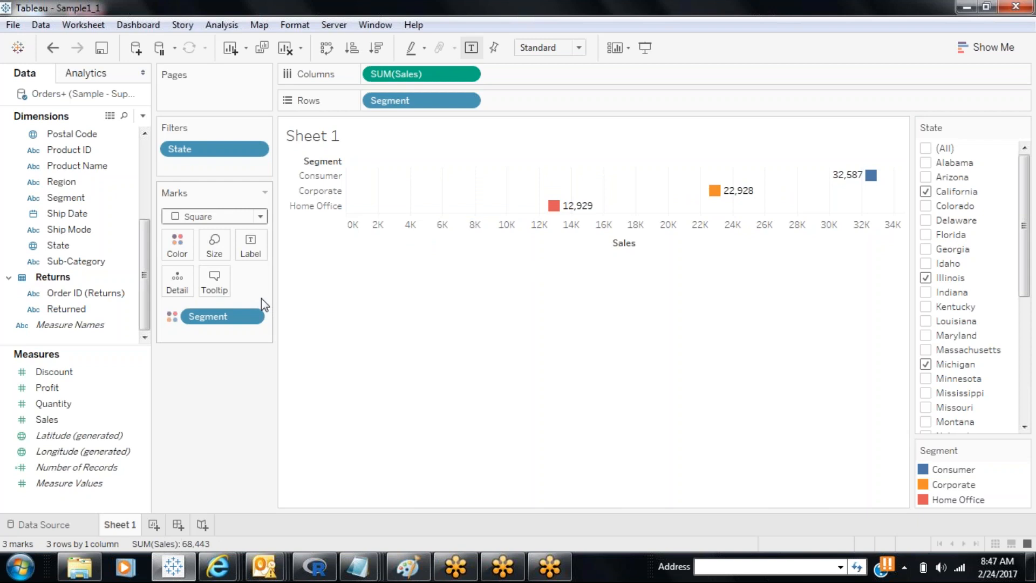
pyautogui.click(262, 217)
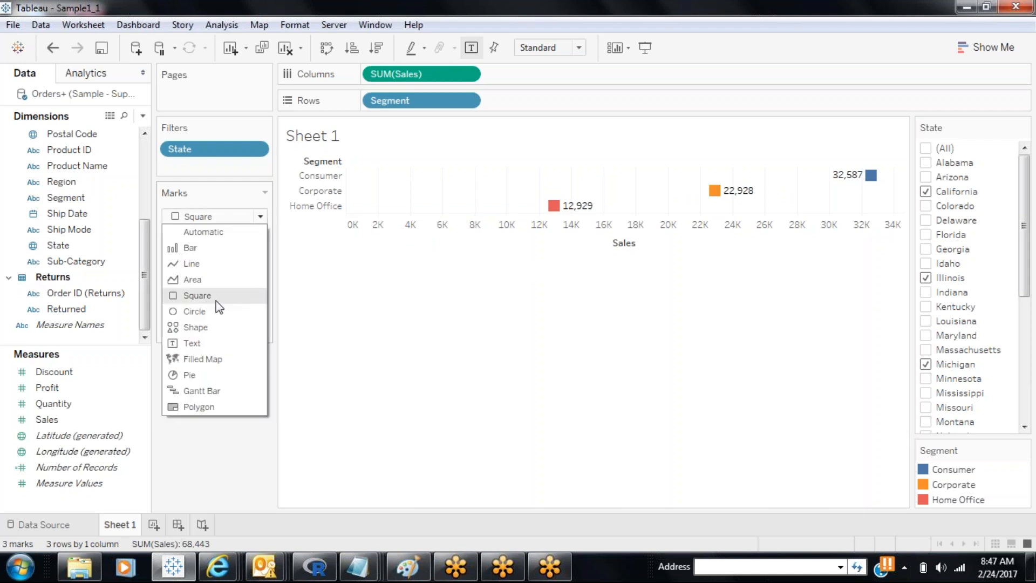
pyautogui.click(206, 312)
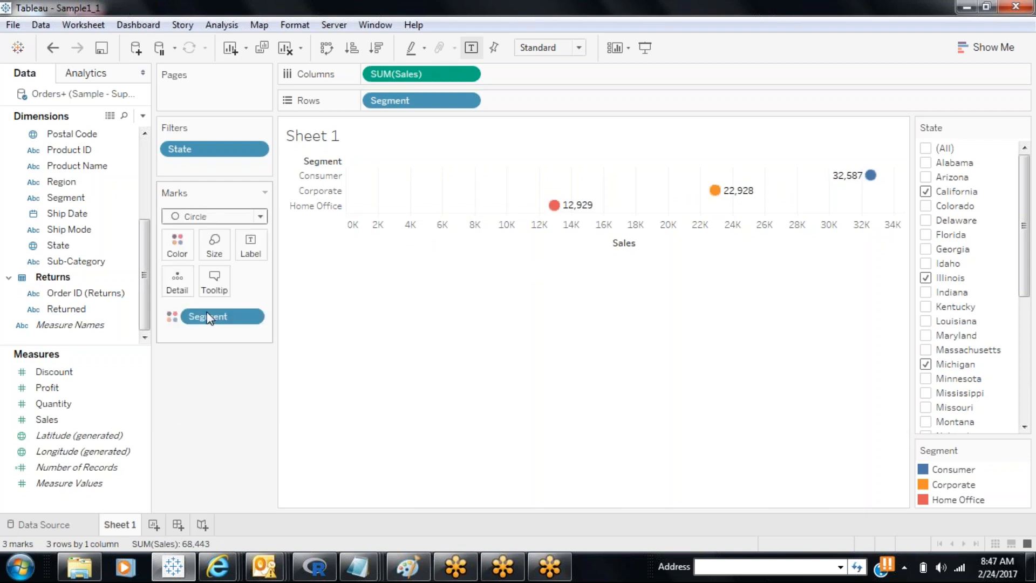
# Change the mark type to Shape and try the outlined diamond, filled square, filled downward triangle and filled X shapes.
pyautogui.click(260, 216)
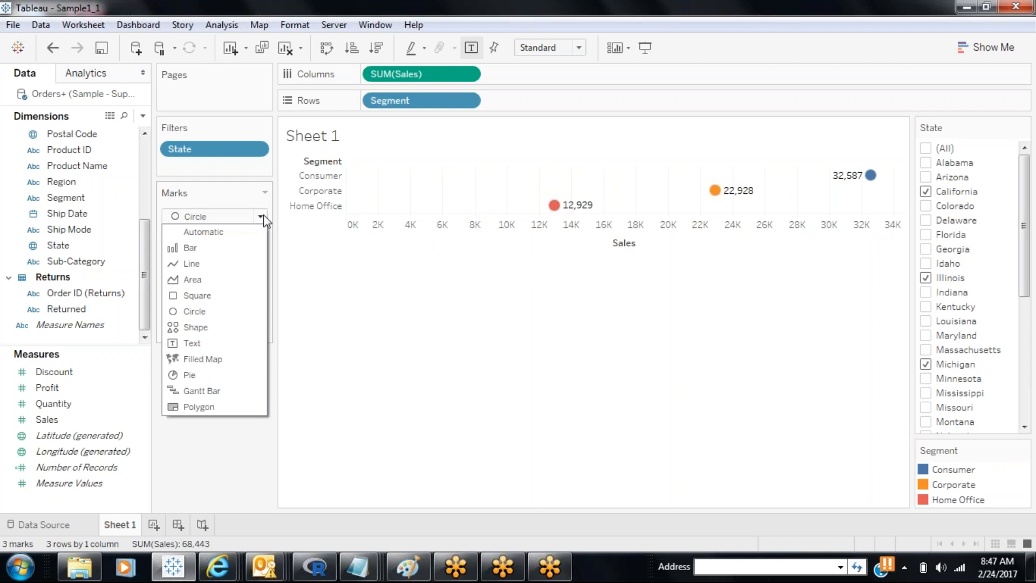
pyautogui.click(203, 326)
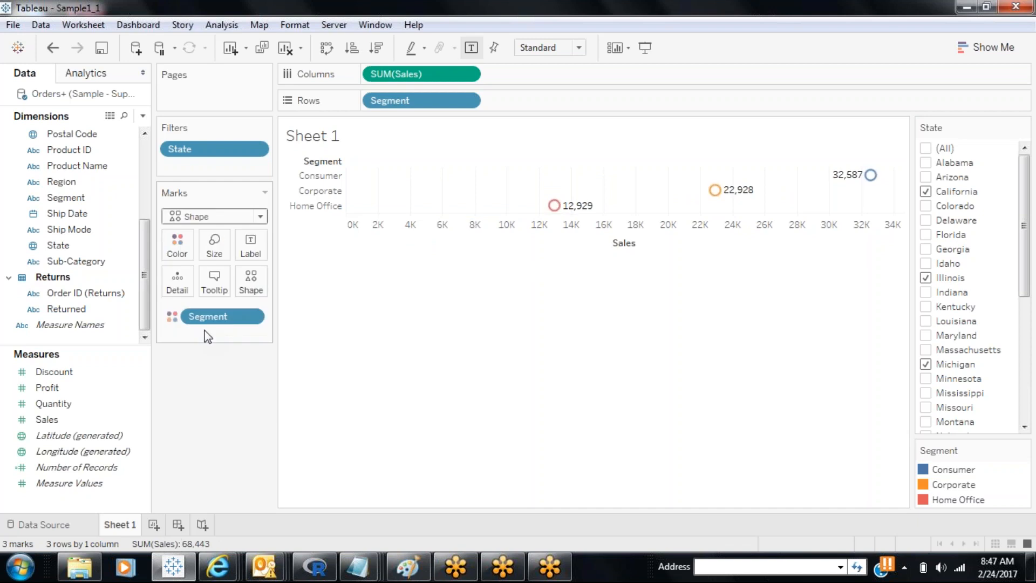
pyautogui.click(261, 294)
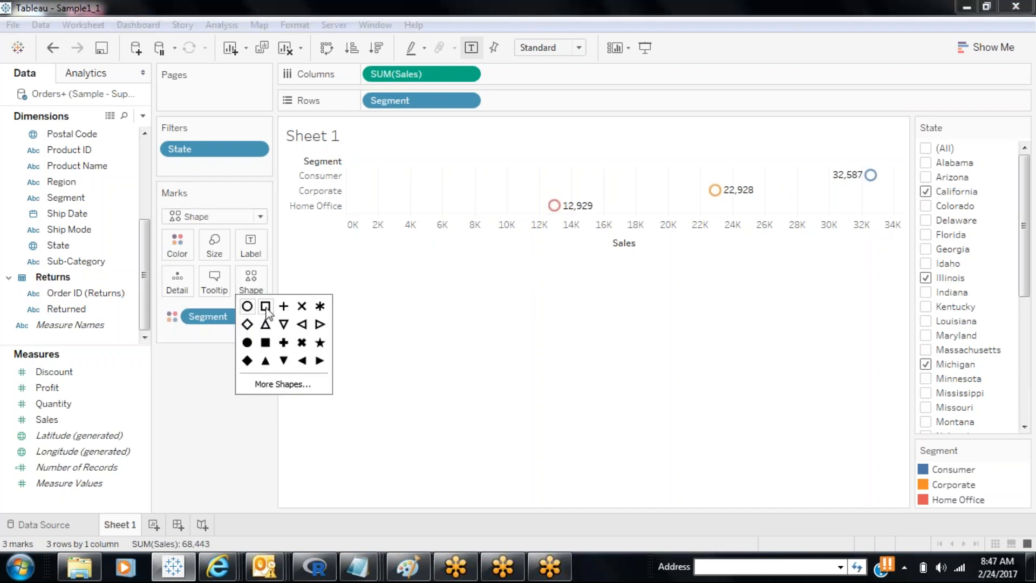
pyautogui.click(247, 324)
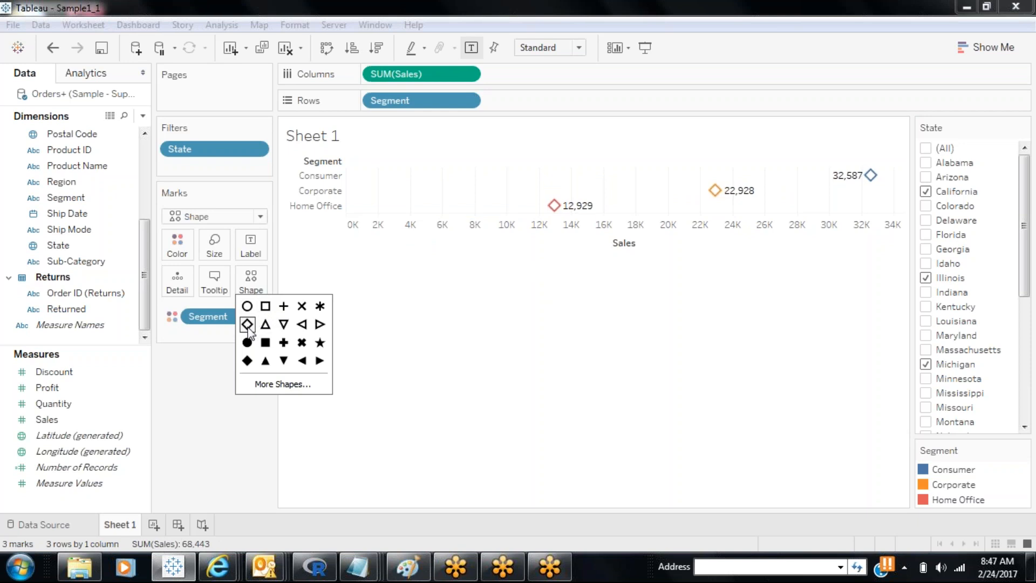
pyautogui.click(266, 343)
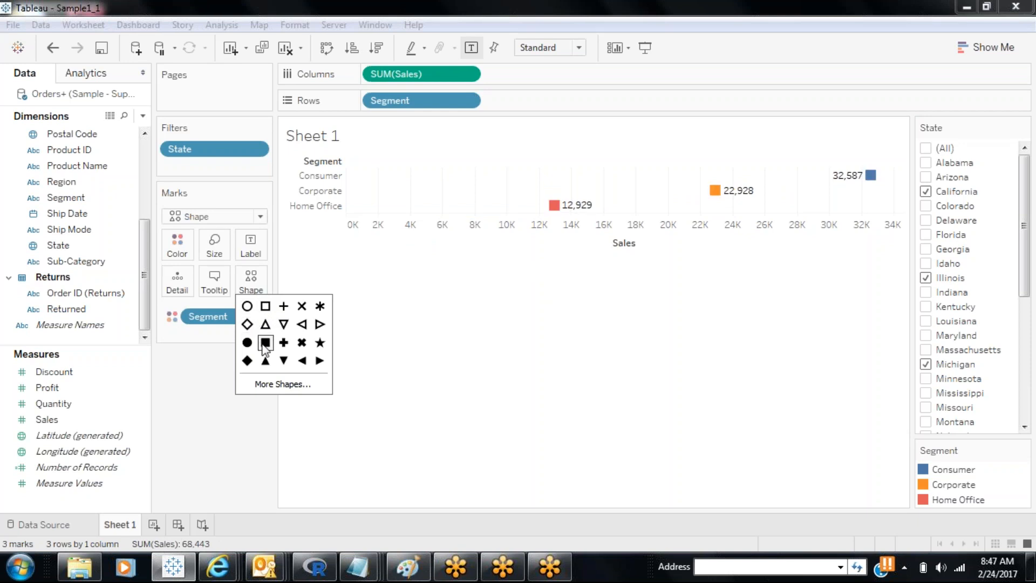
pyautogui.click(283, 360)
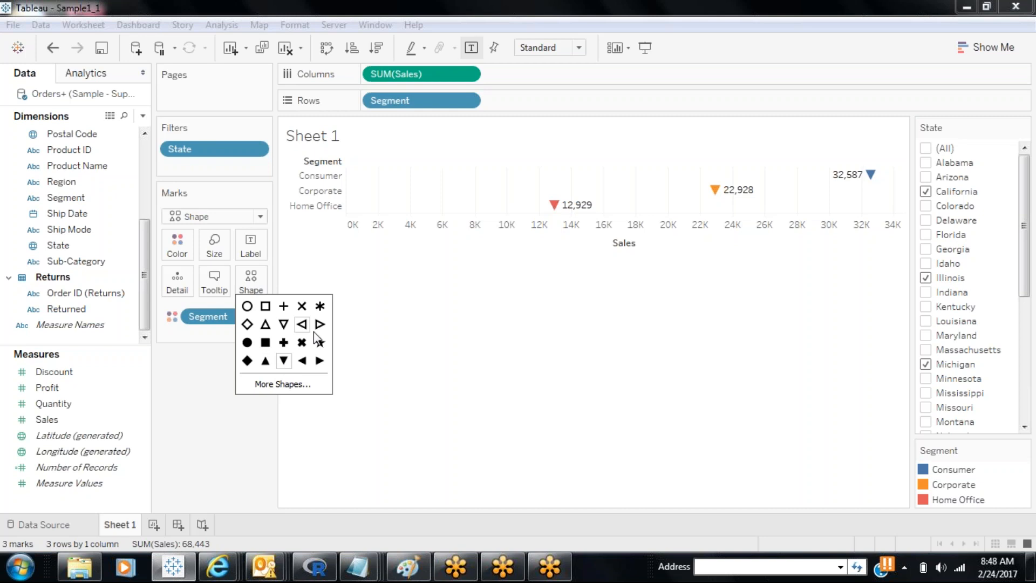
pyautogui.click(303, 345)
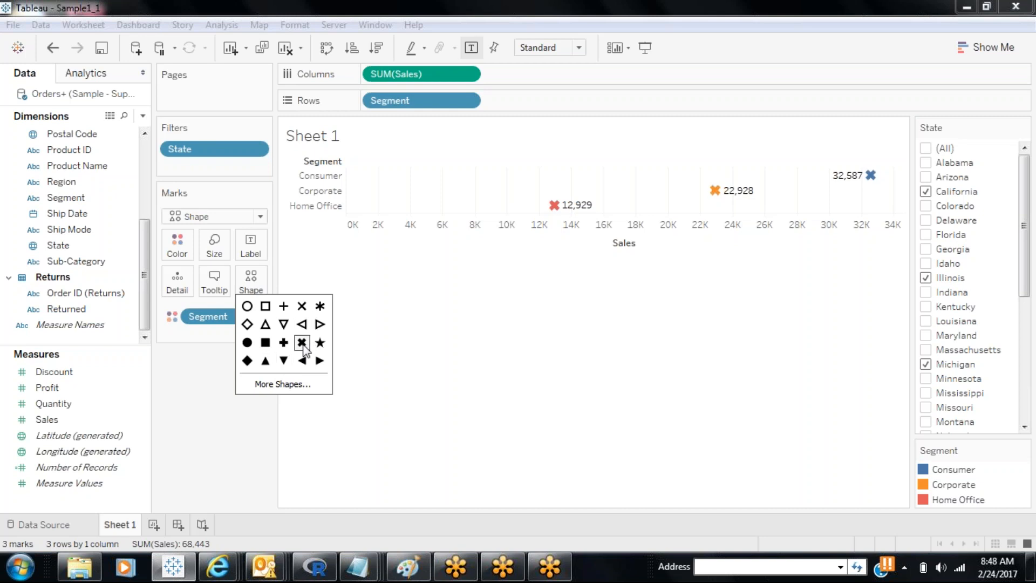
# Apply the envelope shape from the Bug Tracking palette to the marks.
pyautogui.click(288, 383)
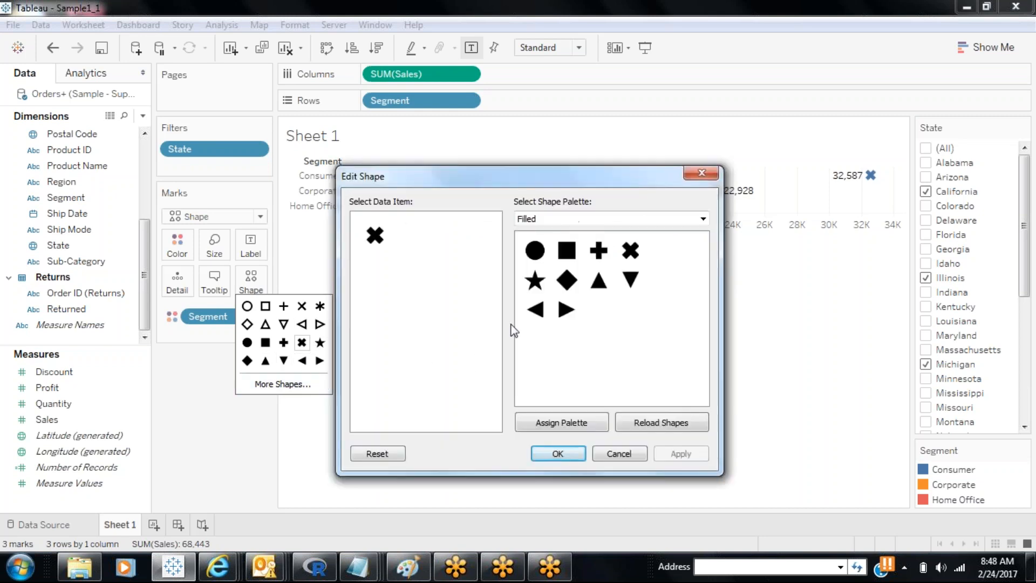
pyautogui.click(580, 218)
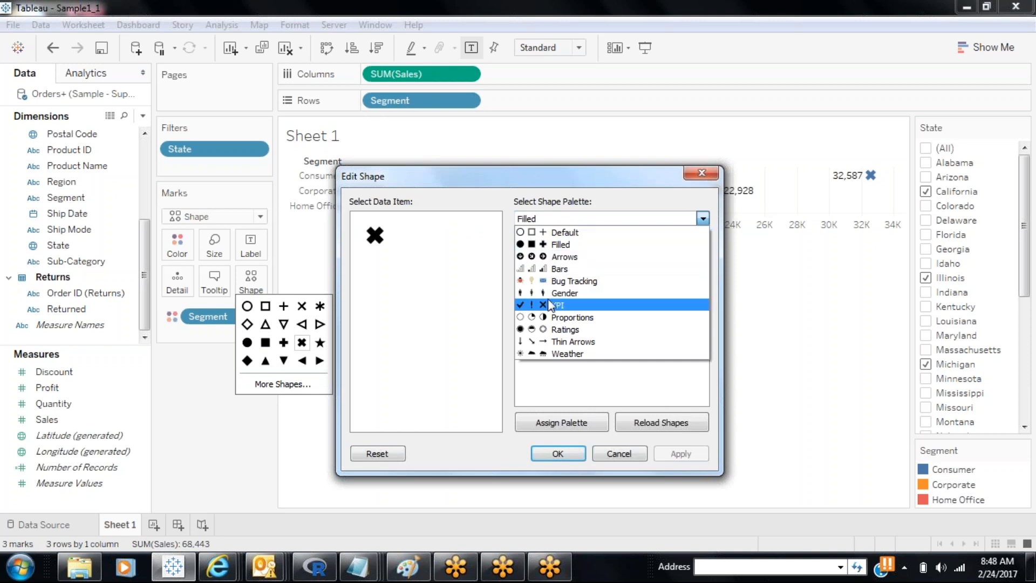
pyautogui.click(555, 280)
pyautogui.click(601, 258)
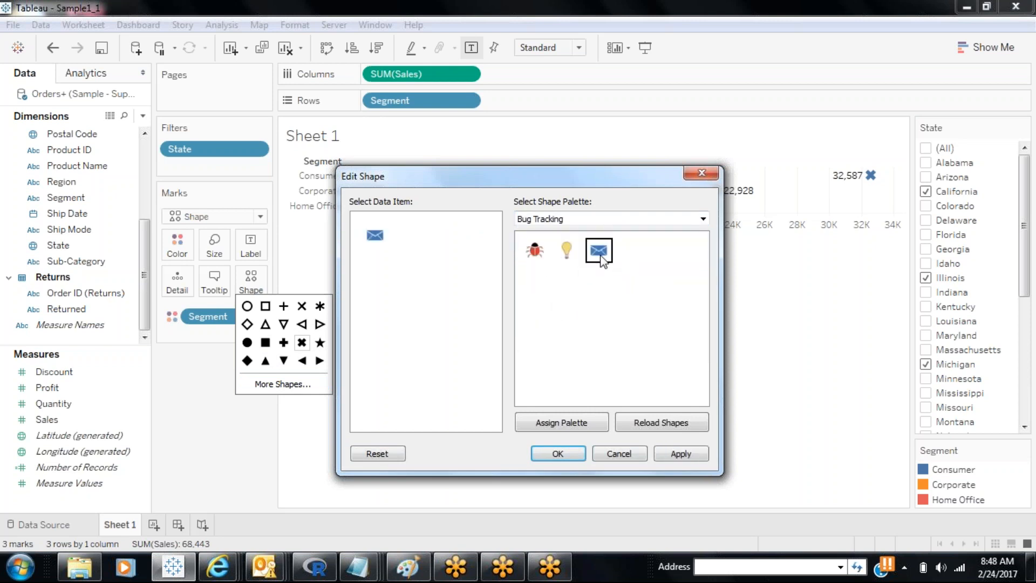
pyautogui.click(668, 453)
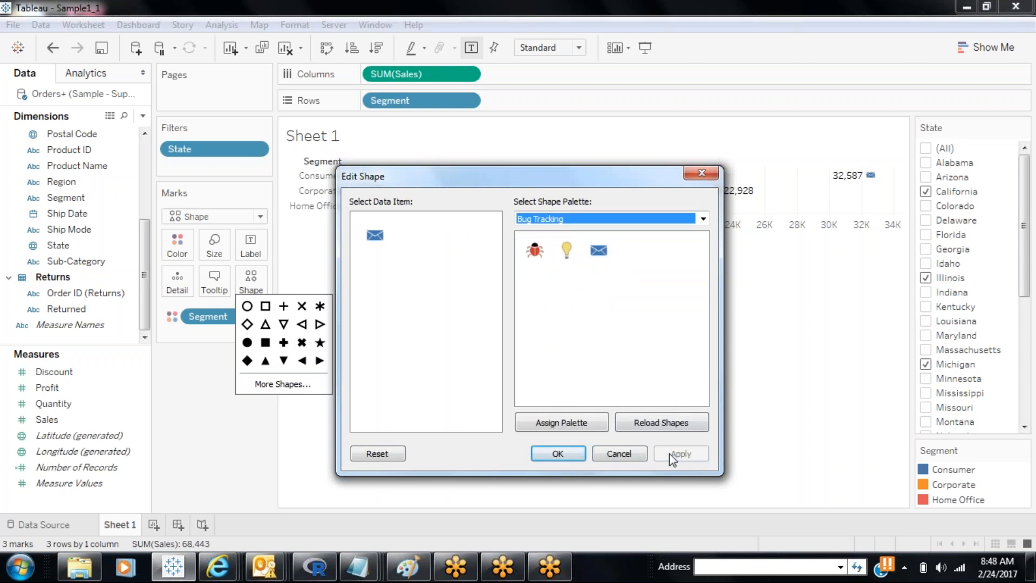
# Change the marks' shape to the Bug Tracking ladybug, keeping the chart in view, and accept the shape settings.
pyautogui.click(534, 253)
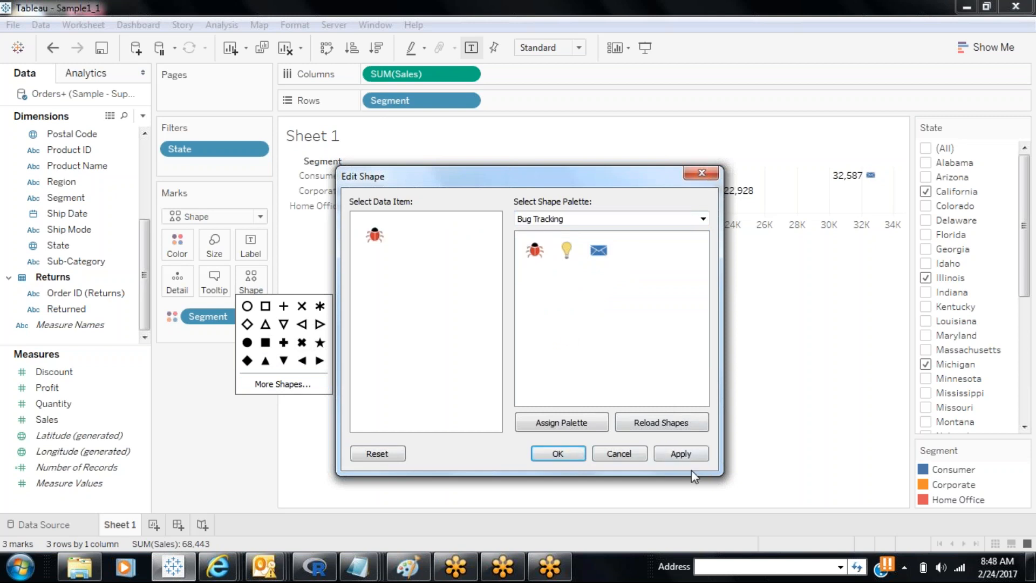
pyautogui.click(685, 456)
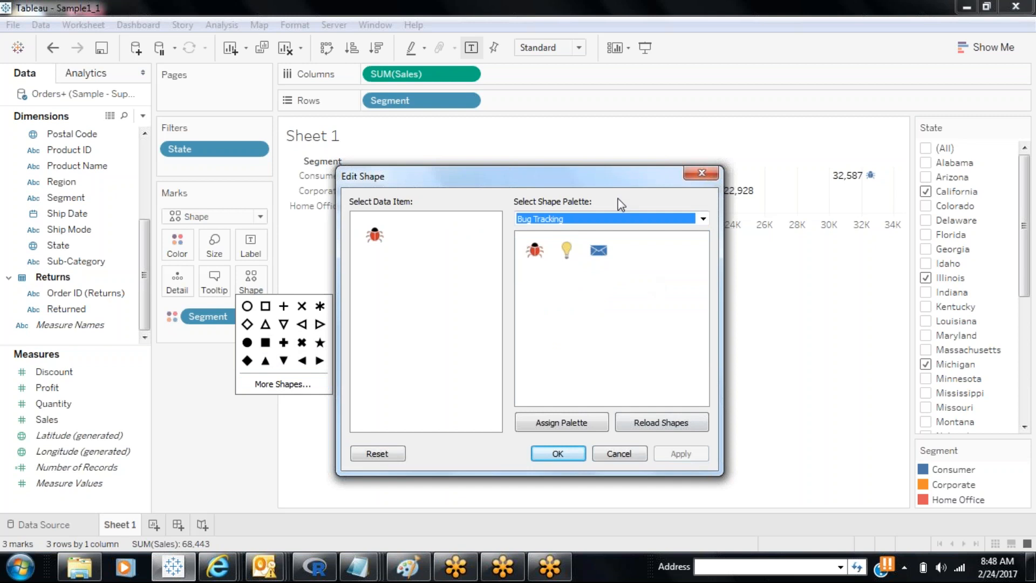
pyautogui.moveTo(617, 185); pyautogui.dragTo(405, 160)
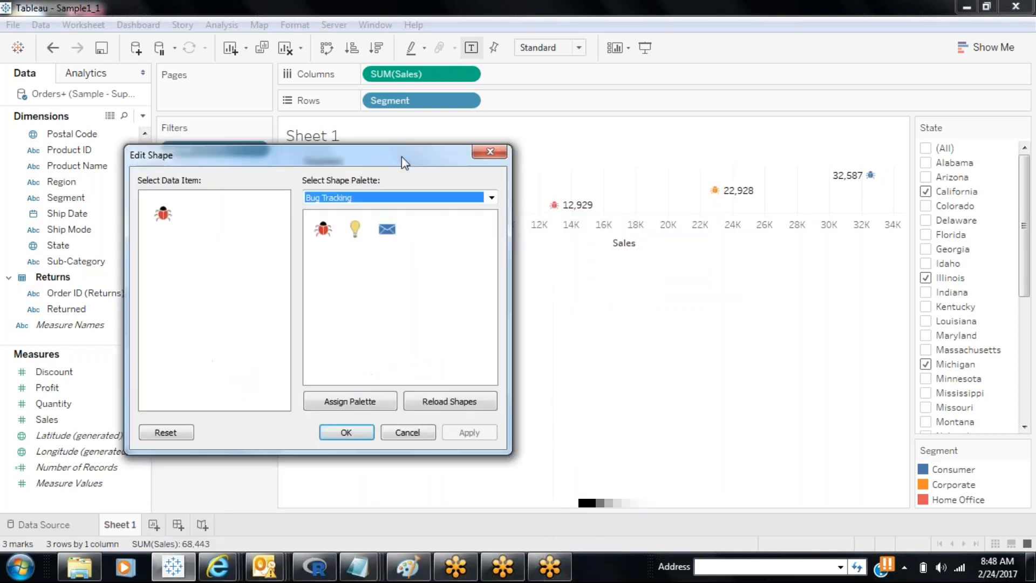
pyautogui.click(367, 432)
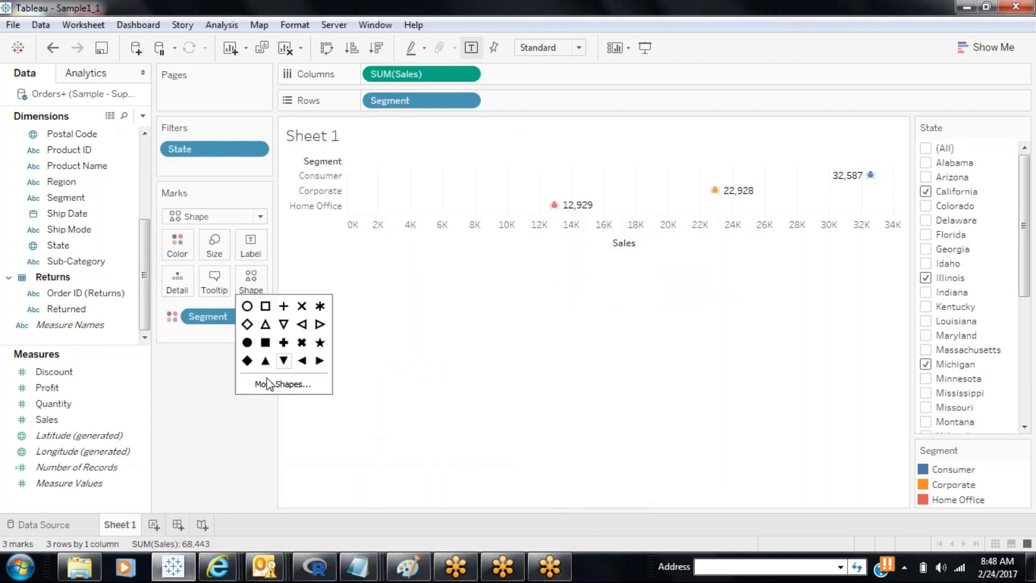
# Change the mark type to Text, followed by Filled Map.
pyautogui.click(261, 217)
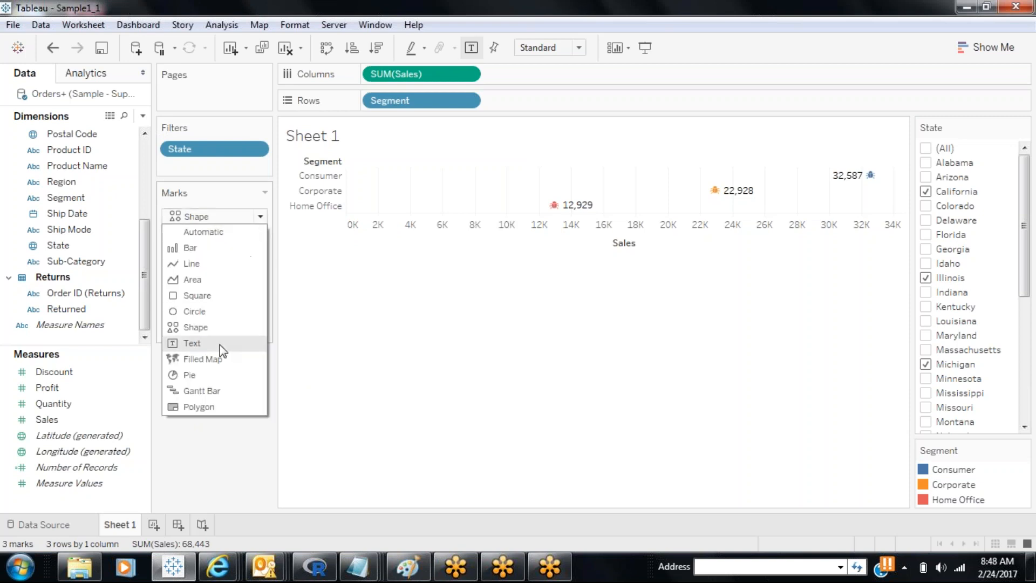
pyautogui.press('Escape')
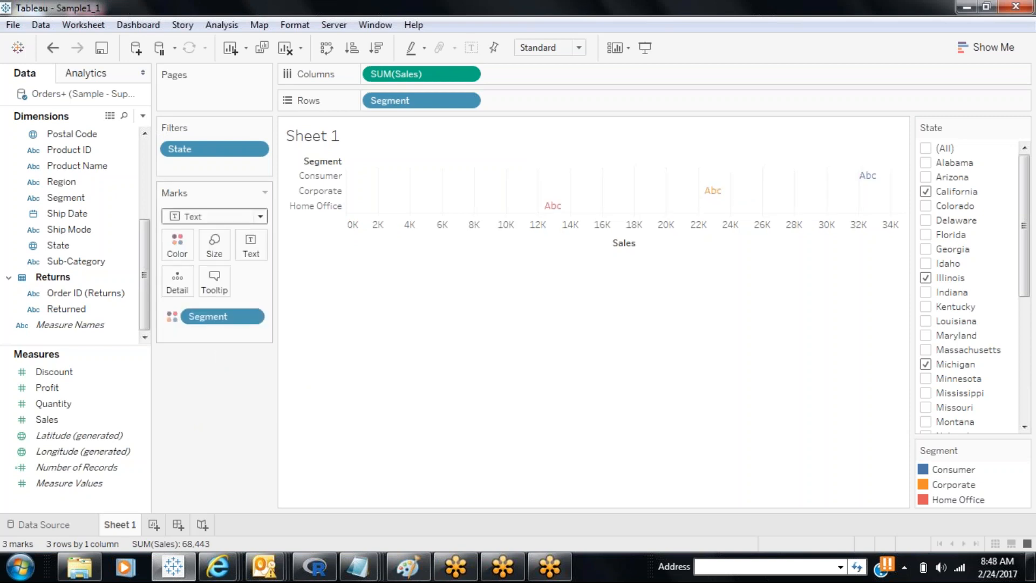
pyautogui.click(259, 218)
pyautogui.click(199, 360)
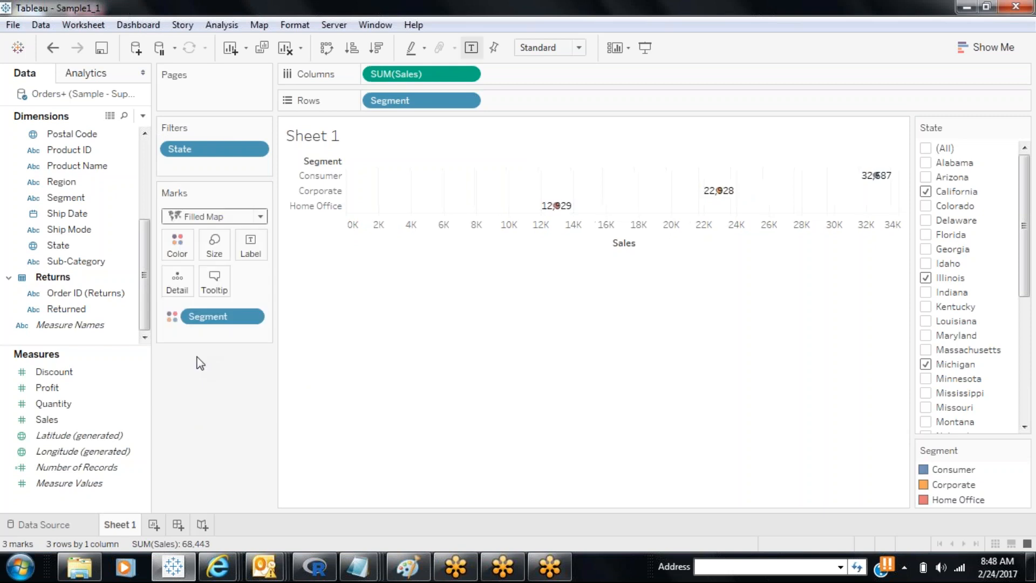
# Change the mark type to Pie, followed by Gantt Bar.
pyautogui.click(246, 215)
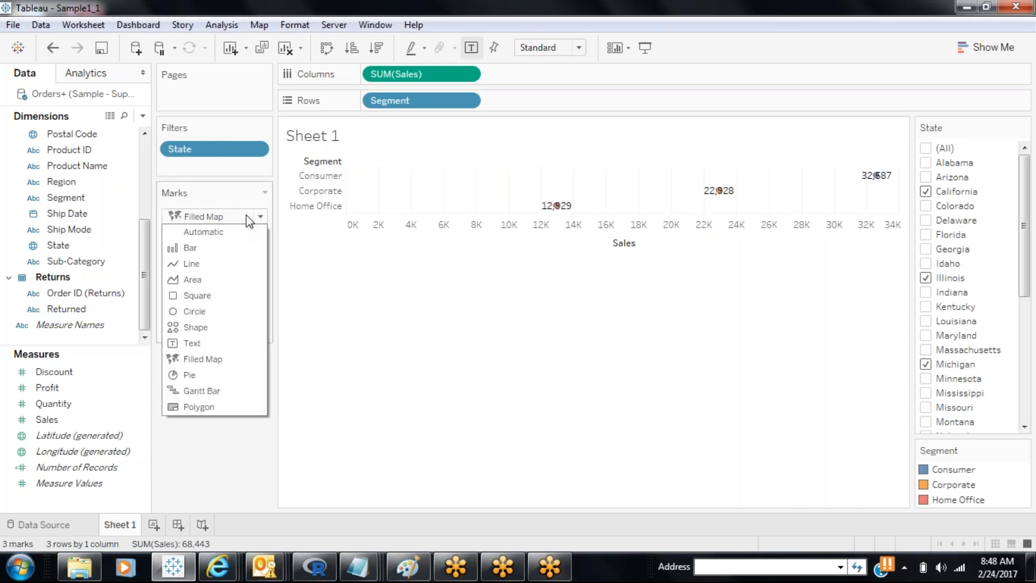
pyautogui.click(207, 374)
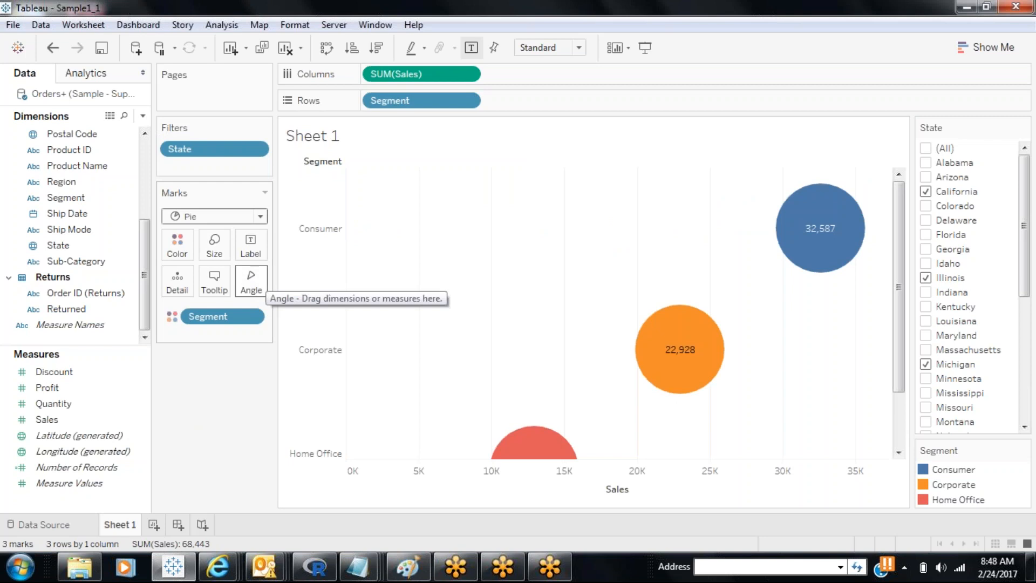
pyautogui.click(240, 217)
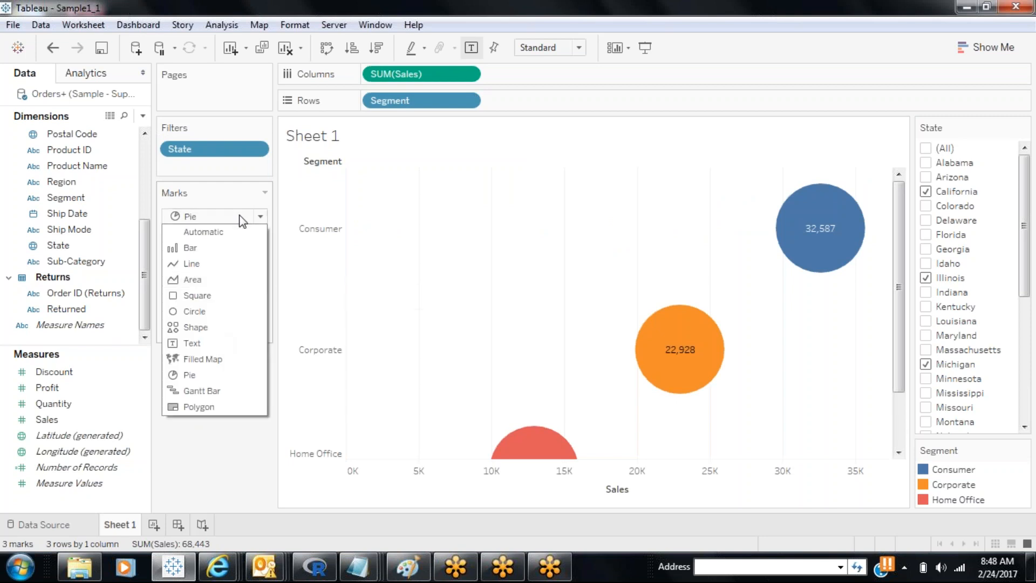
pyautogui.click(203, 392)
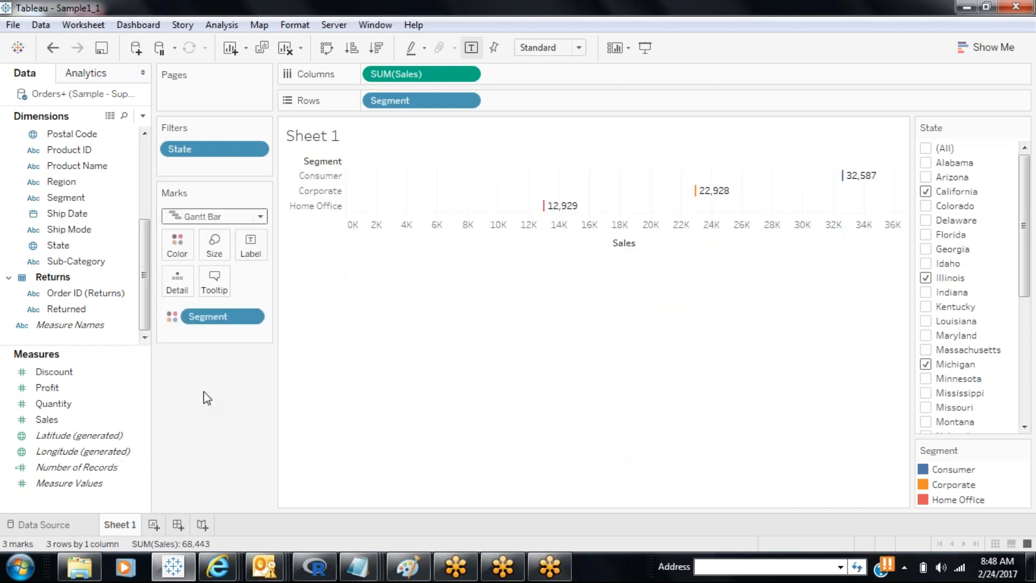
# Change the mark type to Polygon and add a new blank worksheet to the workbook.
pyautogui.click(216, 216)
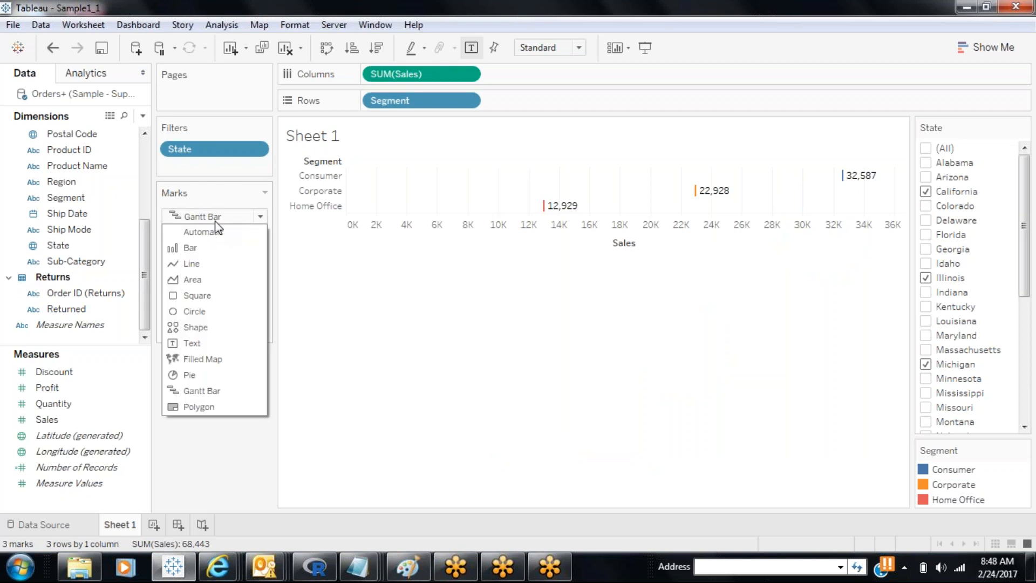
pyautogui.click(198, 407)
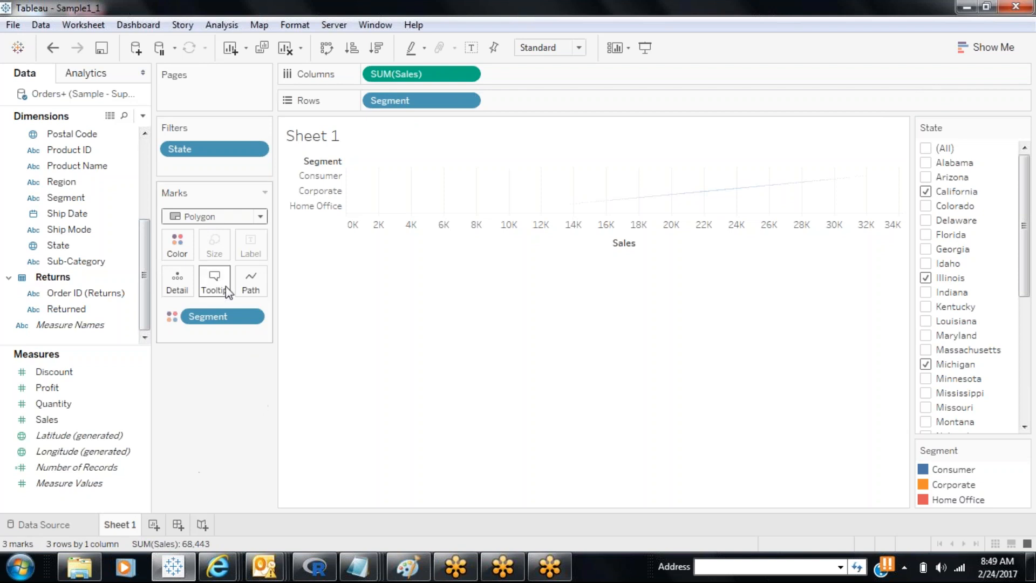
pyautogui.click(155, 526)
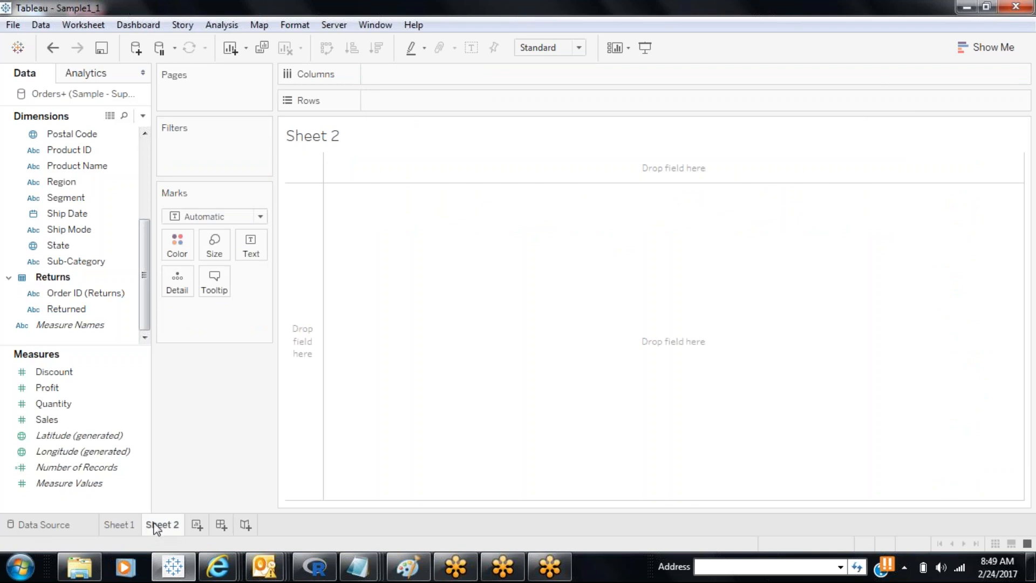
# Try Segment, Sub-Category and Product Name one at a time on Rows, removing each field from the view.
pyautogui.moveTo(81, 201); pyautogui.dragTo(426, 104)
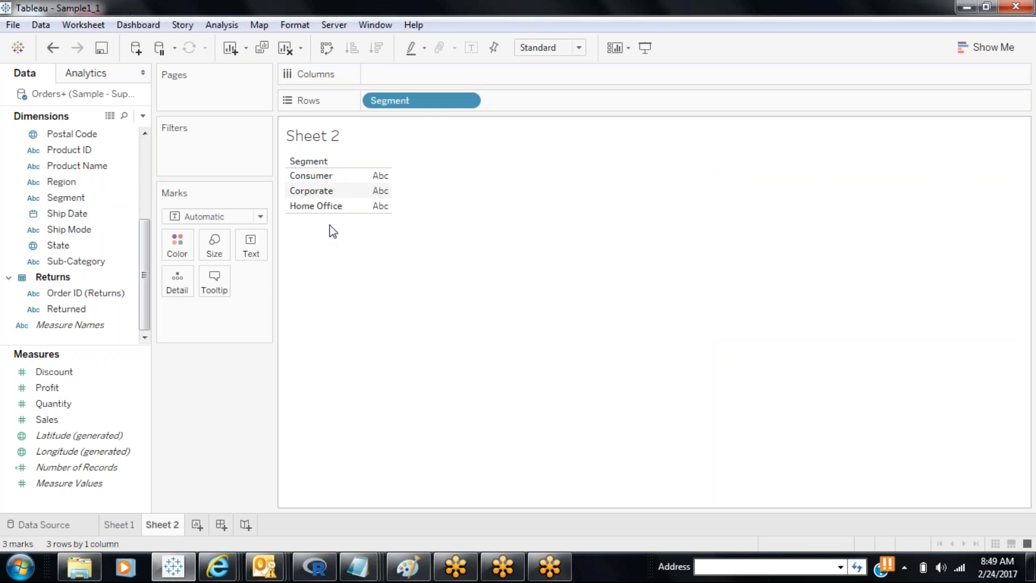
pyautogui.moveTo(420, 91); pyautogui.dragTo(139, 305)
pyautogui.moveTo(78, 261); pyautogui.dragTo(435, 95)
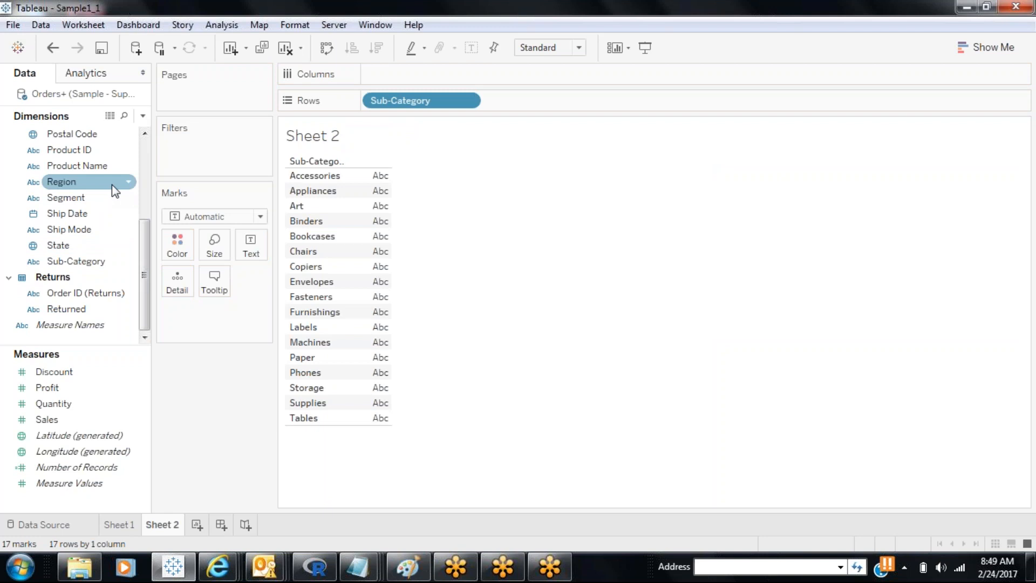
pyautogui.moveTo(111, 185); pyautogui.dragTo(238, 380)
pyautogui.moveTo(98, 172); pyautogui.dragTo(487, 106)
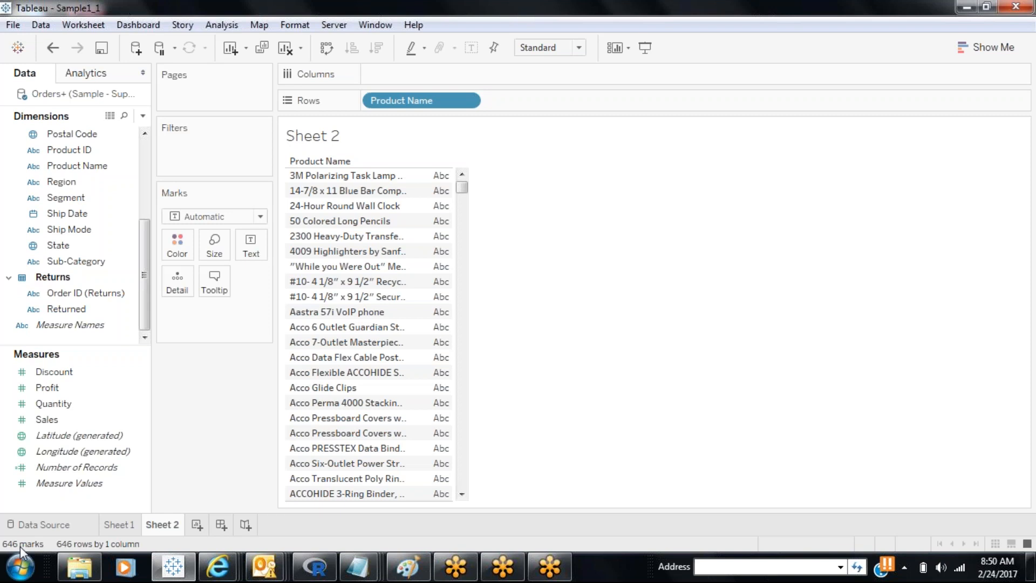
pyautogui.moveTo(453, 102); pyautogui.dragTo(226, 432)
# Build a table with Customer Name on Rows and Region on Columns.
pyautogui.moveTo(147, 274); pyautogui.dragTo(146, 223)
pyautogui.moveTo(80, 166); pyautogui.dragTo(443, 99)
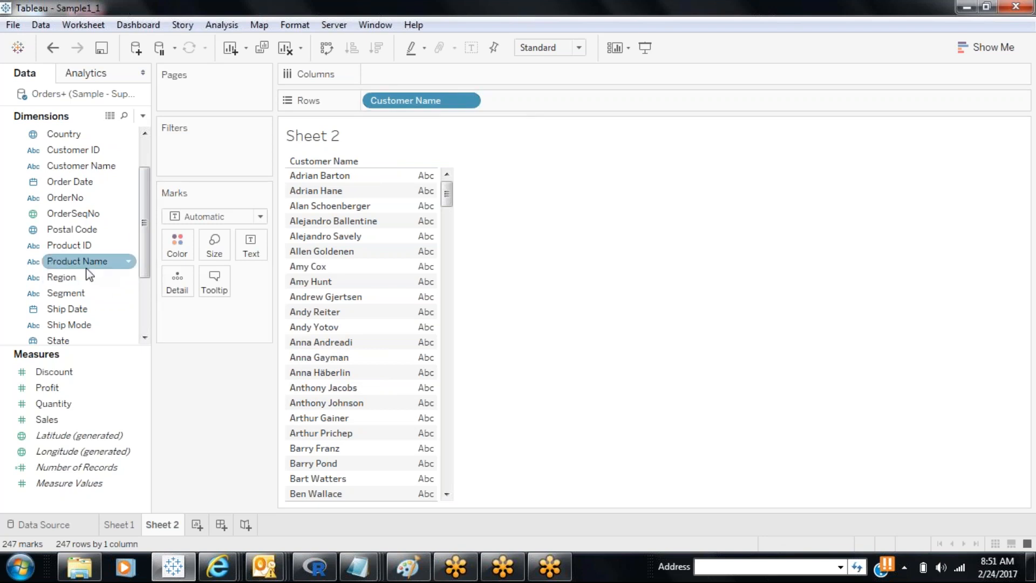
pyautogui.moveTo(77, 281); pyautogui.dragTo(373, 101)
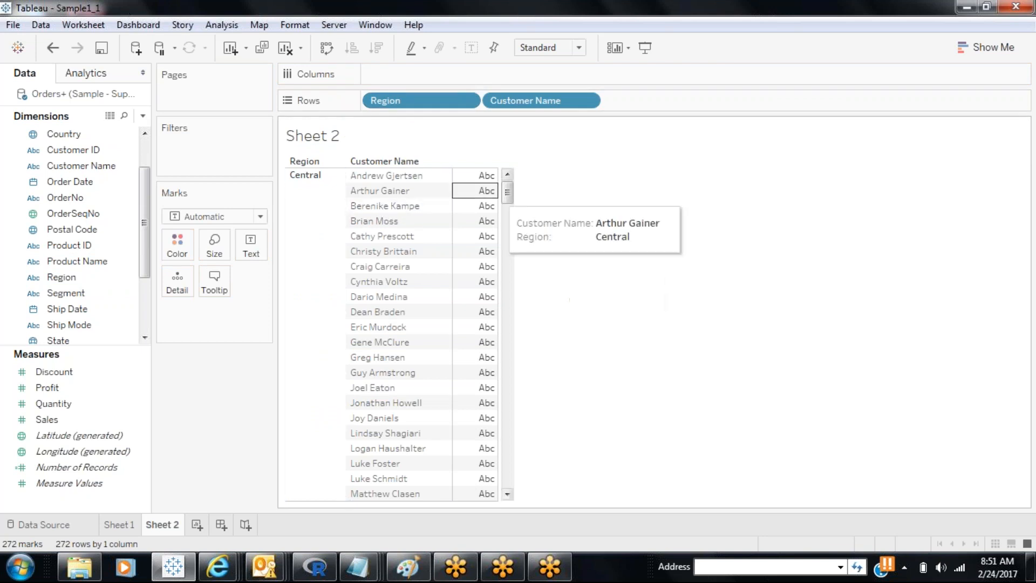
pyautogui.moveTo(443, 106); pyautogui.dragTo(519, 75)
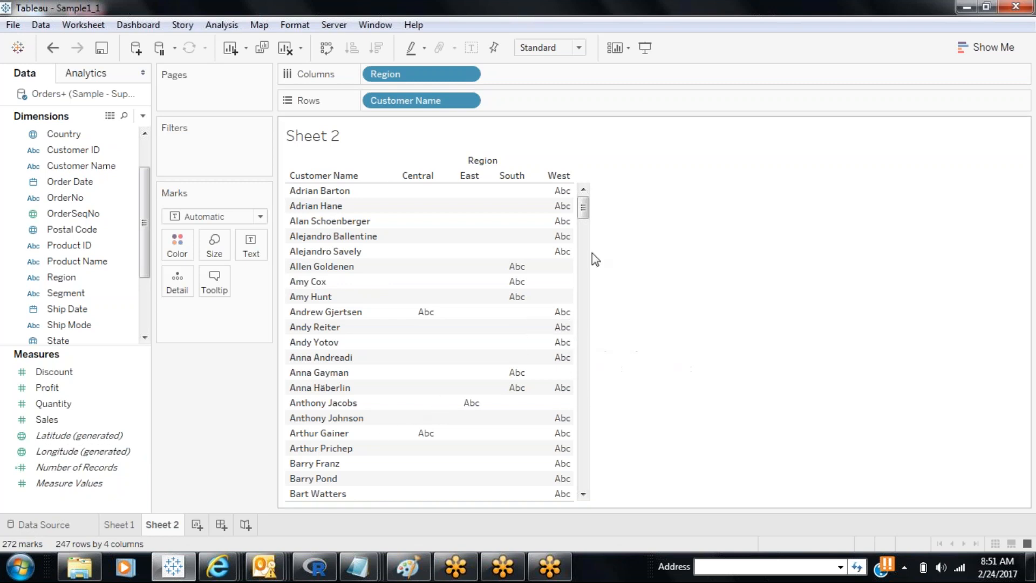
# Show the sum of Sales as text in the customer table, and replace it with the sum of Profit.
pyautogui.moveTo(582, 207); pyautogui.dragTo(270, 367)
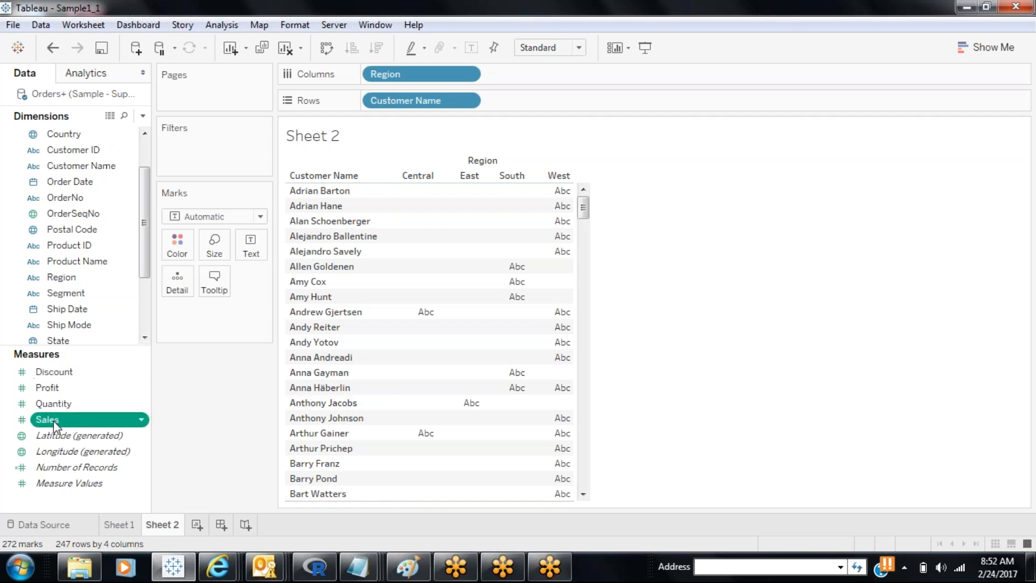
pyautogui.moveTo(53, 421); pyautogui.dragTo(251, 245)
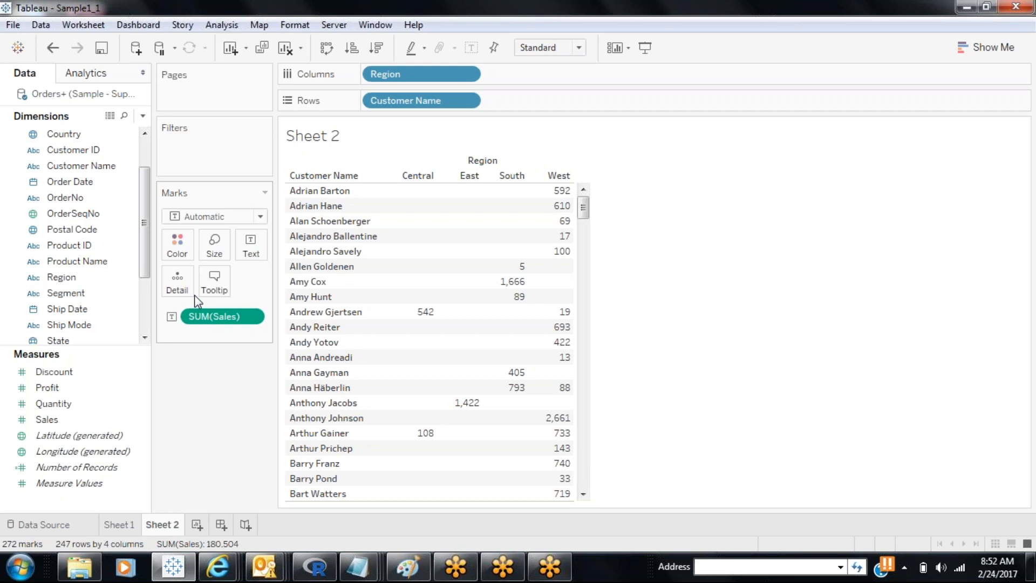
pyautogui.moveTo(200, 315); pyautogui.dragTo(226, 245)
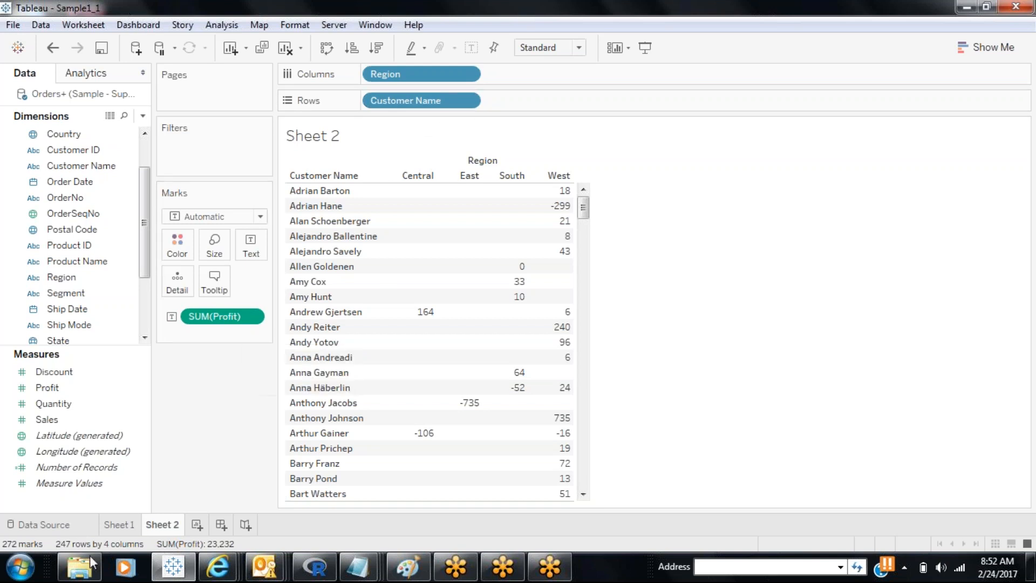
# Examine the side pane by collapsing and restoring it and comparing the available Analytics options with the data fields.
pyautogui.moveTo(89, 568)
pyautogui.click(142, 74)
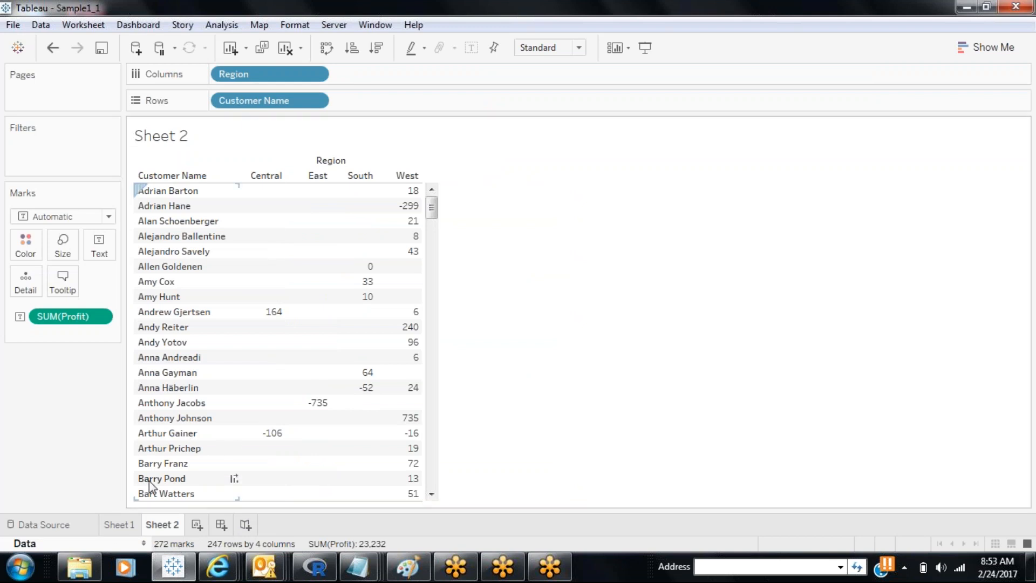
pyautogui.click(144, 543)
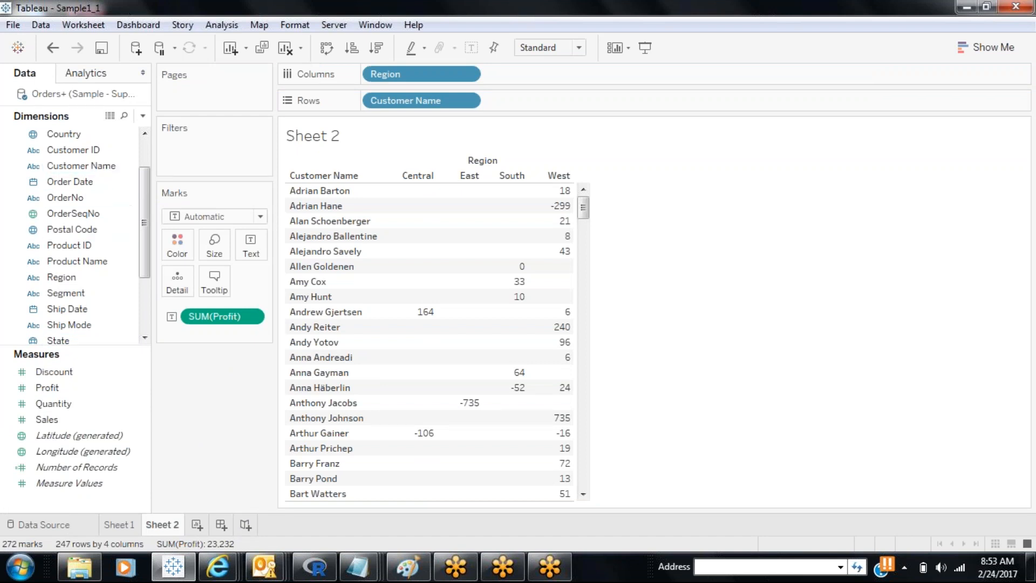
pyautogui.click(90, 75)
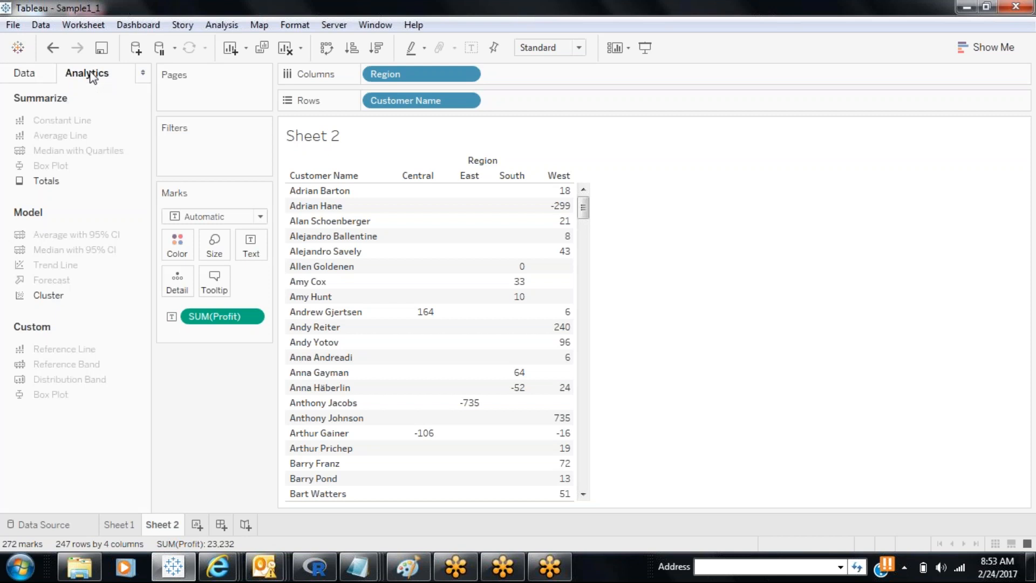
pyautogui.click(39, 70)
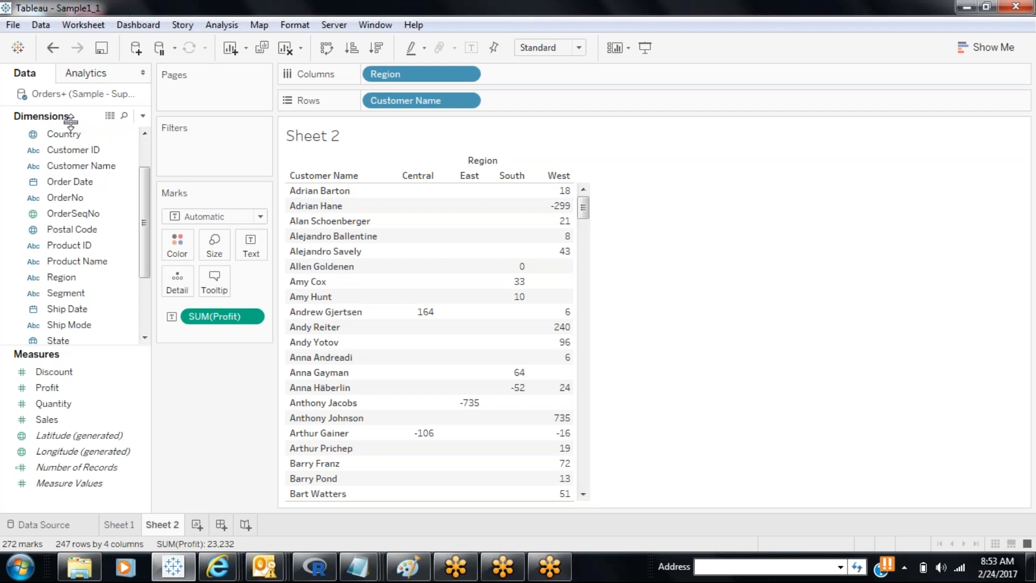
pyautogui.click(61, 277)
pyautogui.click(51, 372)
pyautogui.click(53, 420)
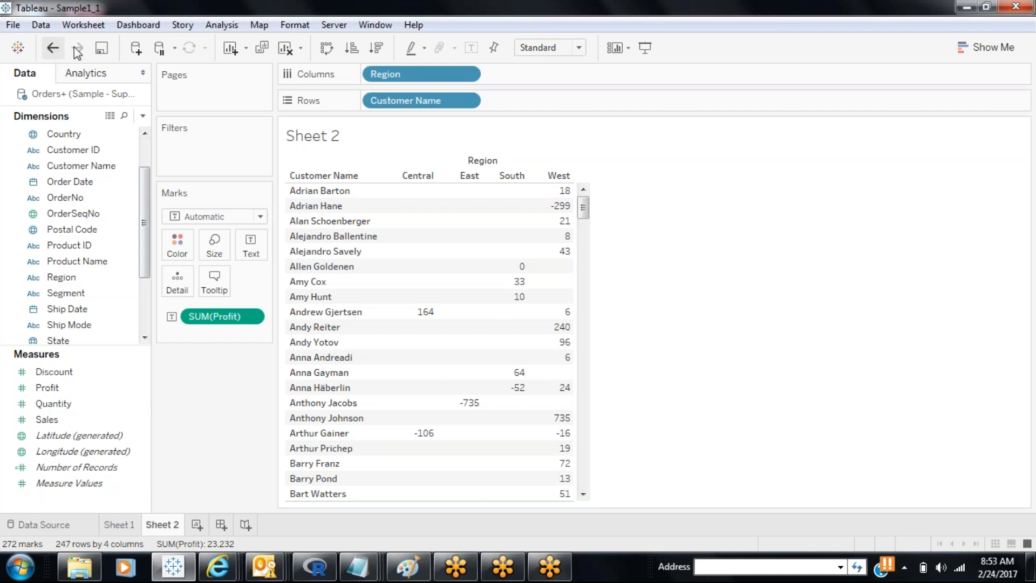
pyautogui.click(144, 74)
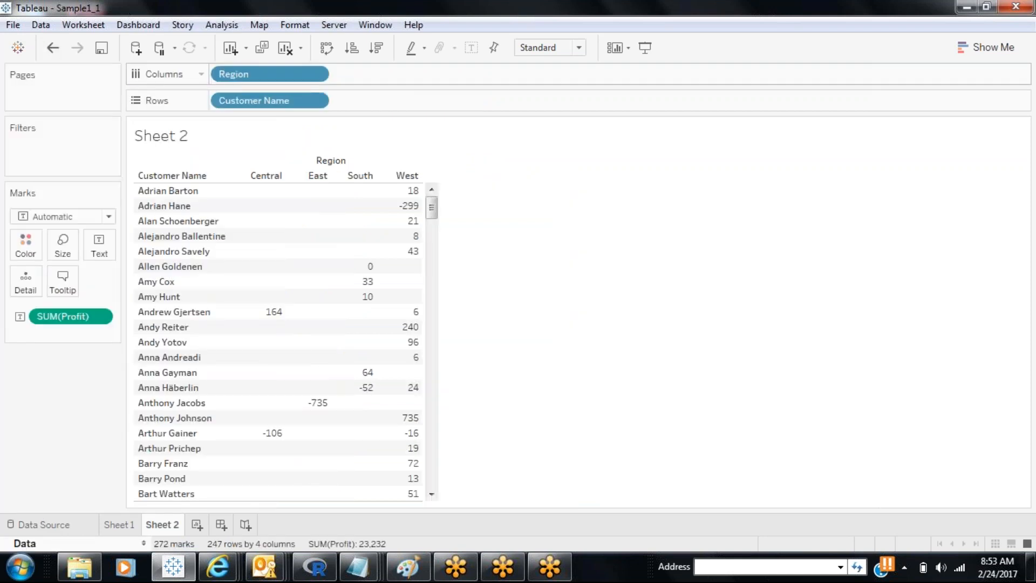
pyautogui.click(143, 542)
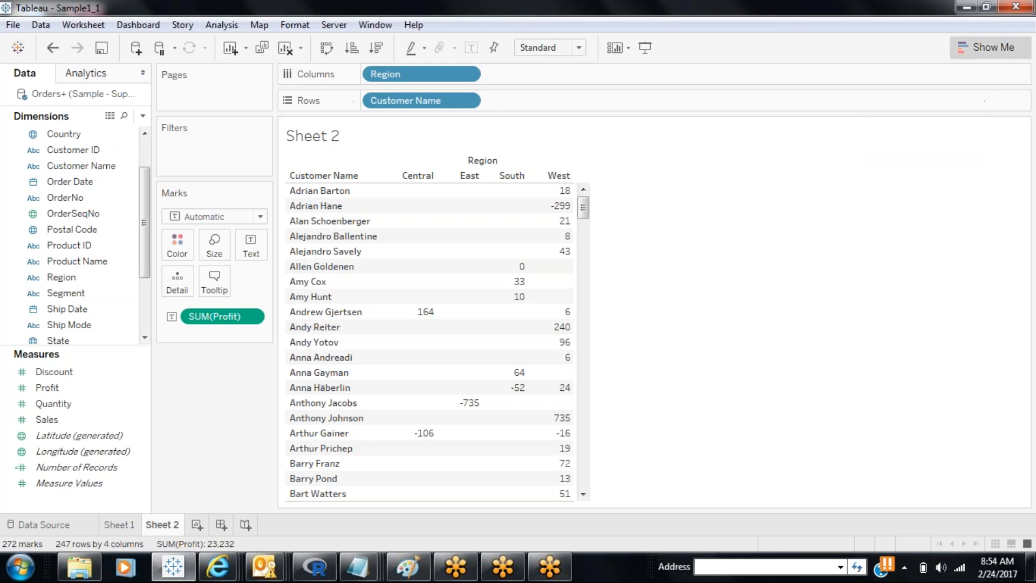
# Display the Show Me chart recommendations and keep them open.
pyautogui.click(986, 47)
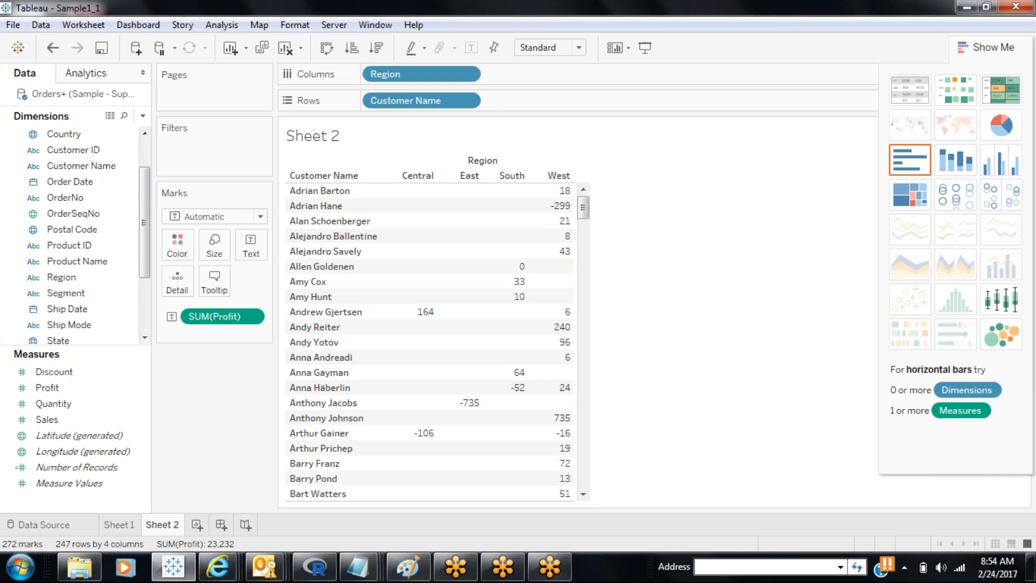
pyautogui.click(986, 48)
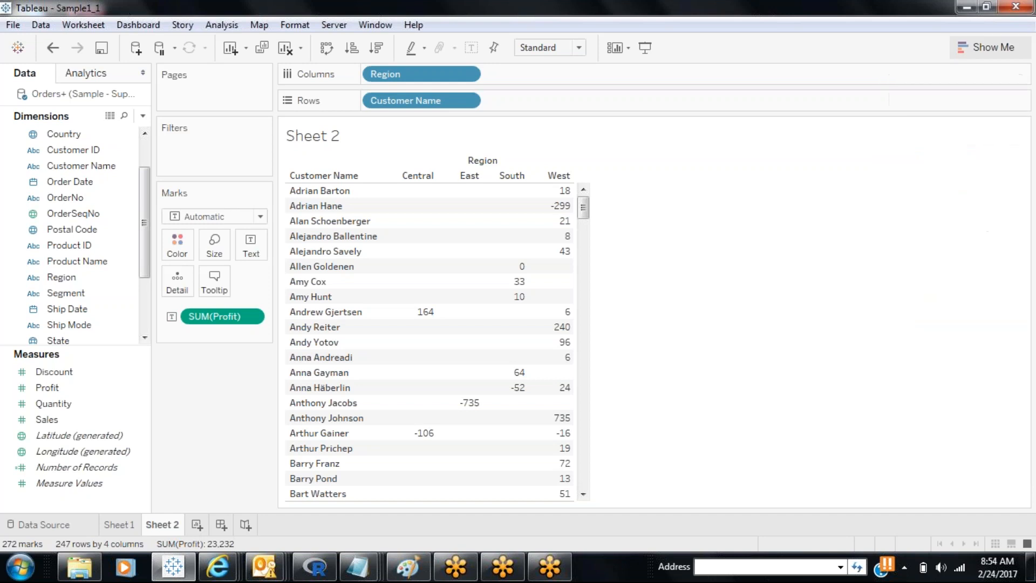
pyautogui.click(986, 48)
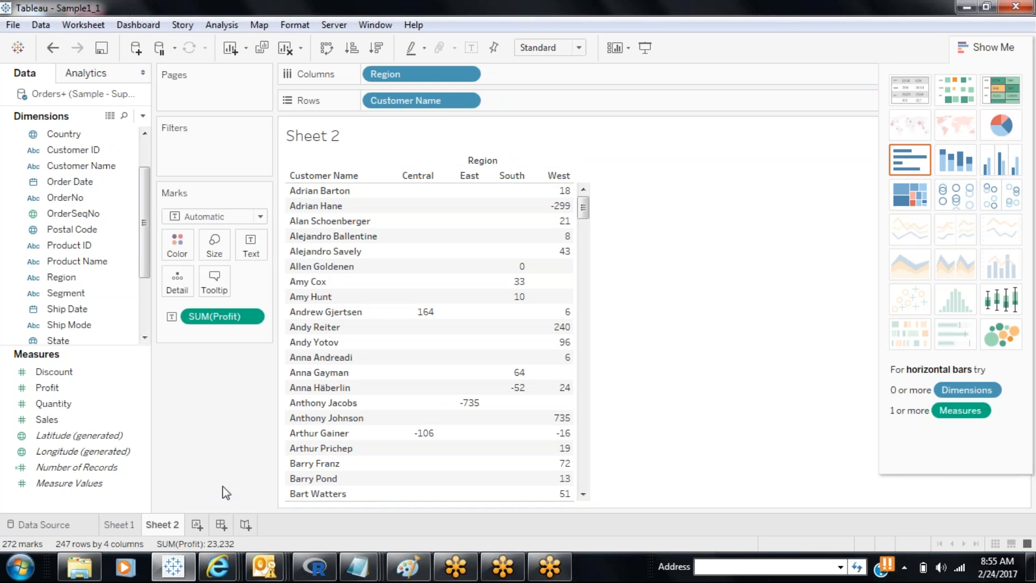
# Add a new worksheet and build a horizontal bar chart of total Sales by Region.
pyautogui.click(197, 524)
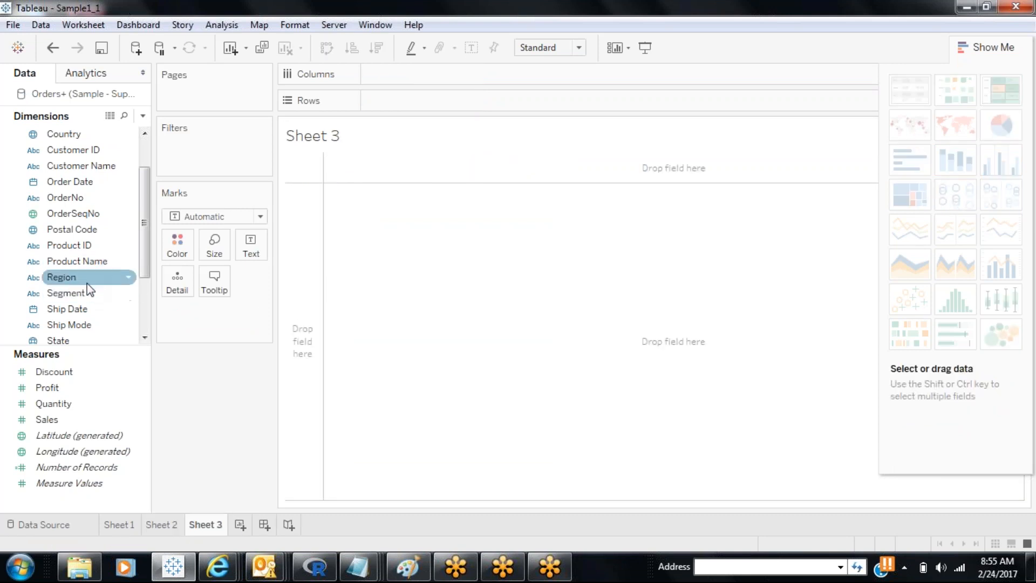
pyautogui.click(85, 279)
pyautogui.moveTo(86, 286); pyautogui.dragTo(429, 99)
pyautogui.moveTo(47, 419); pyautogui.dragTo(411, 83)
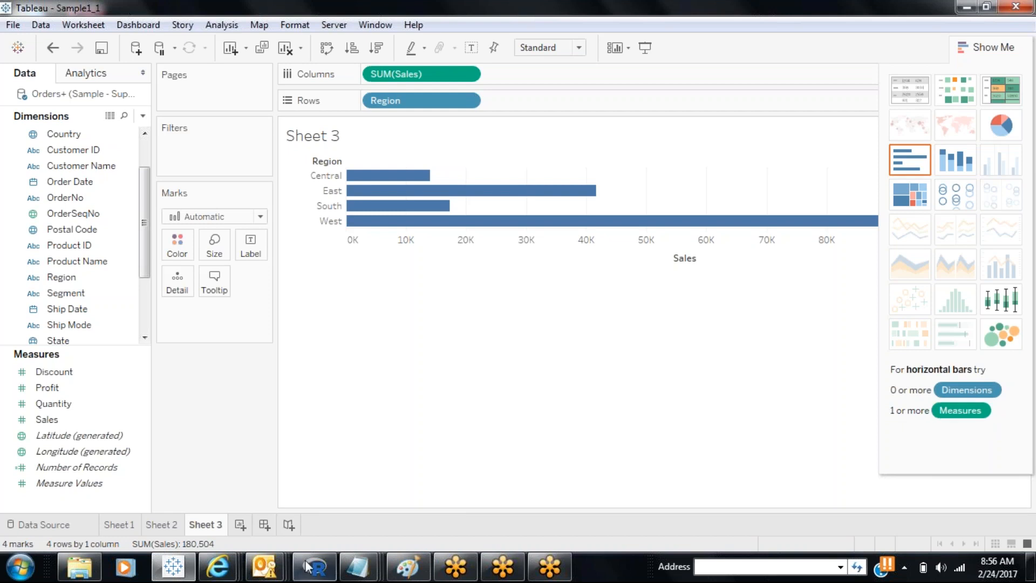
# Add another worksheet and chart total Sales on Rows against the year of Order Date on Columns.
pyautogui.click(240, 525)
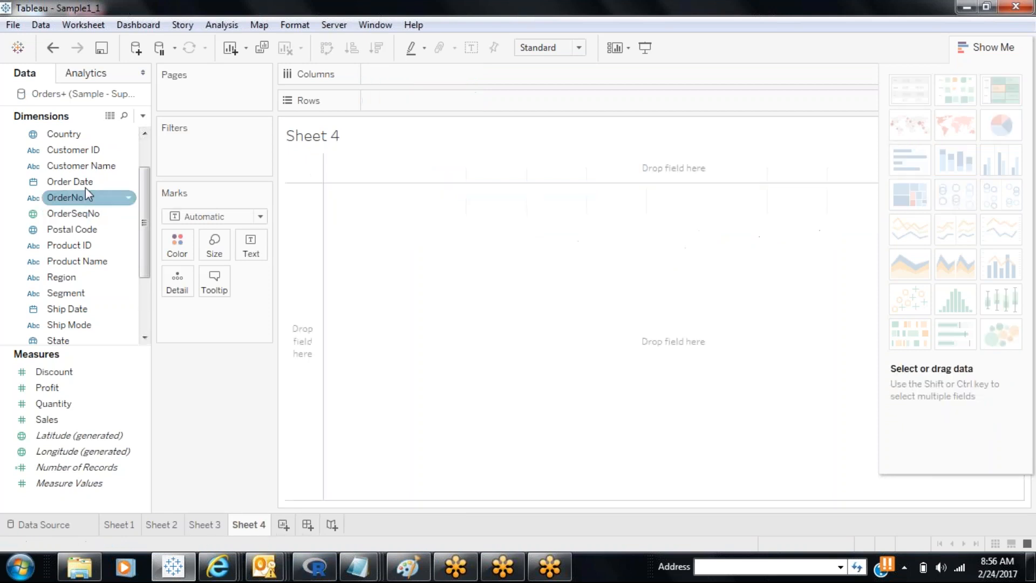
pyautogui.moveTo(70, 181); pyautogui.dragTo(396, 79)
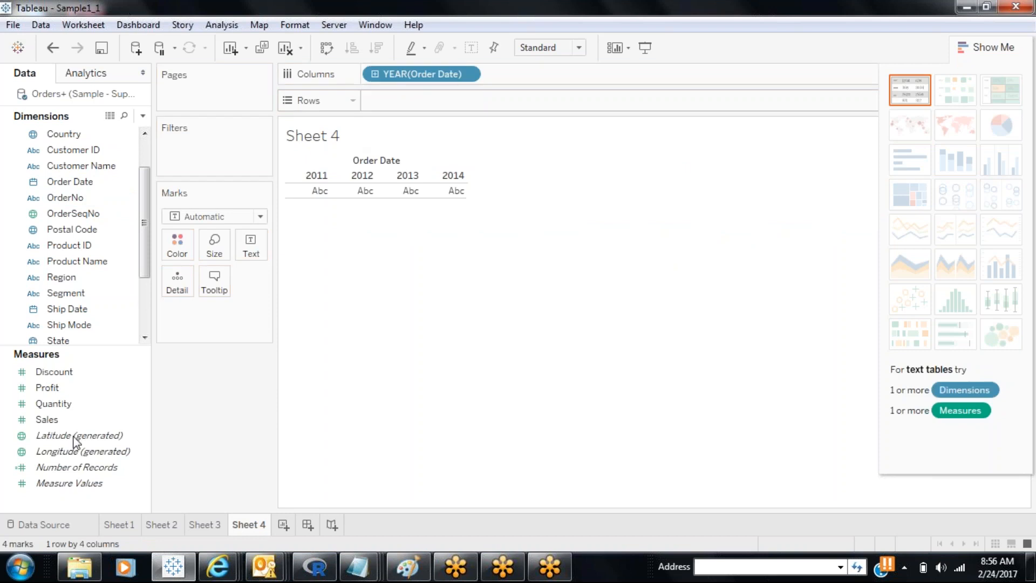
pyautogui.click(41, 420)
pyautogui.moveTo(41, 421); pyautogui.dragTo(396, 101)
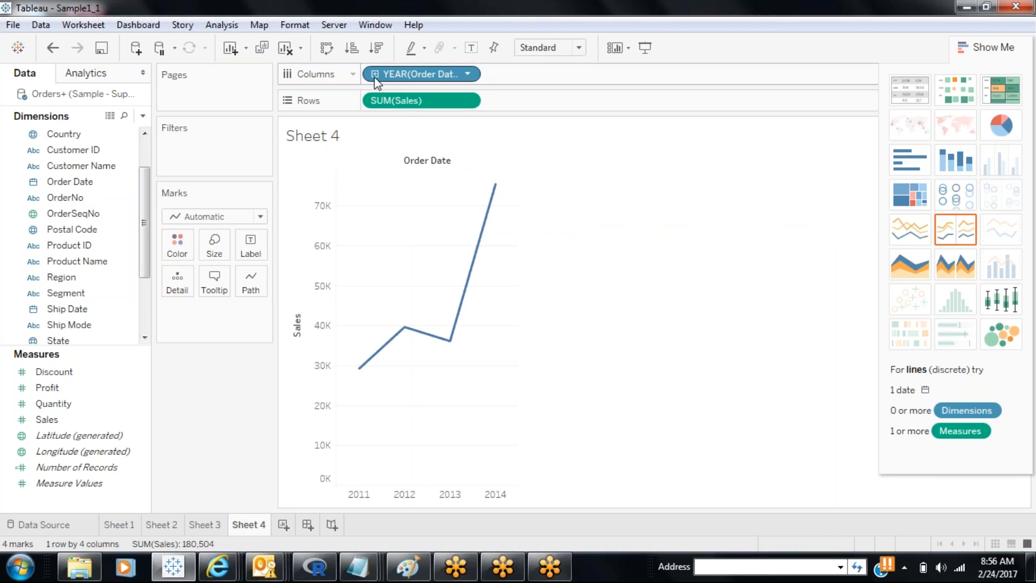
# Convert the yearly sales line into vertical stacked bars colored by the quarter of Order Date.
pyautogui.click(911, 163)
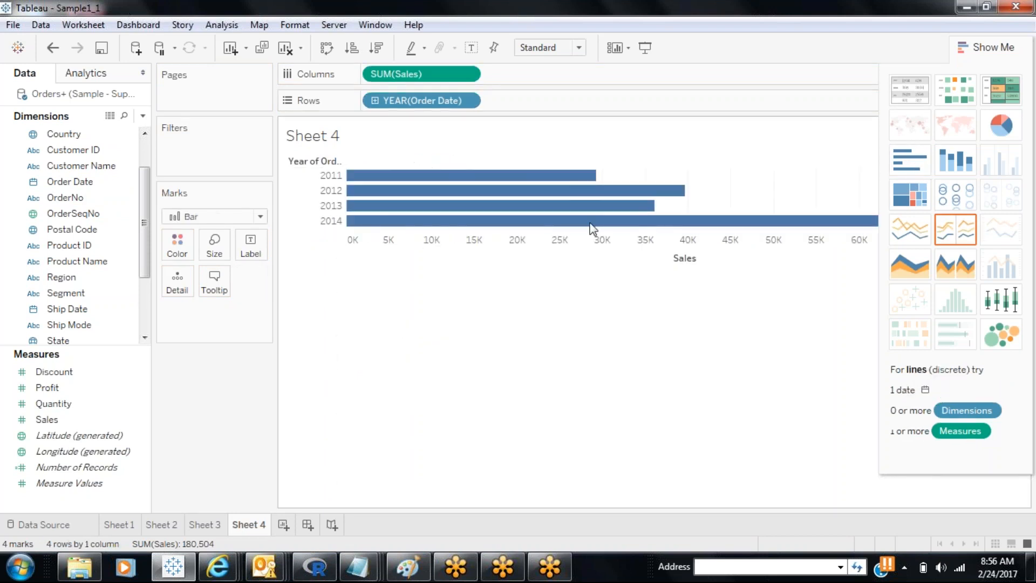
pyautogui.click(374, 100)
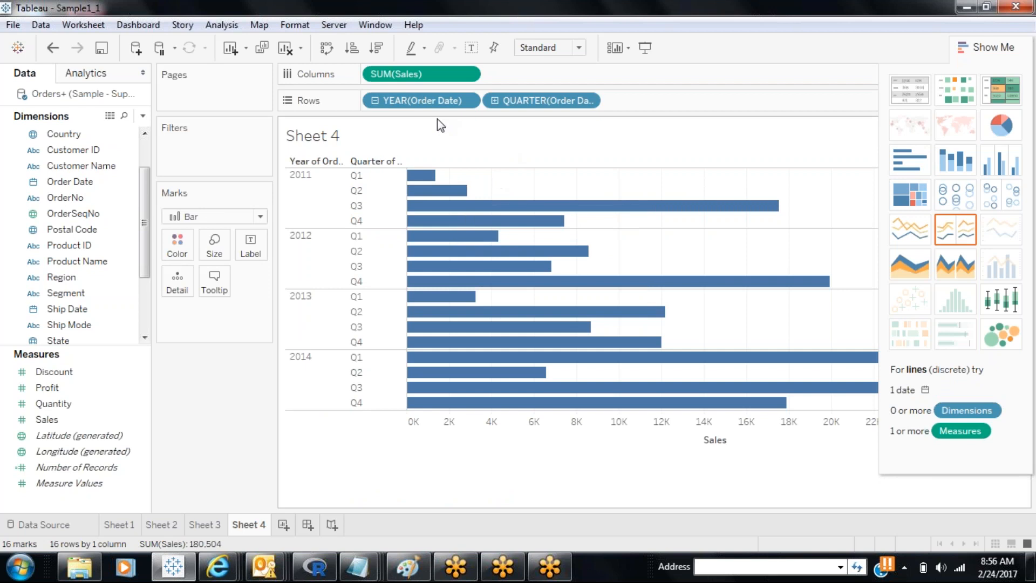
pyautogui.moveTo(521, 106); pyautogui.dragTo(177, 251)
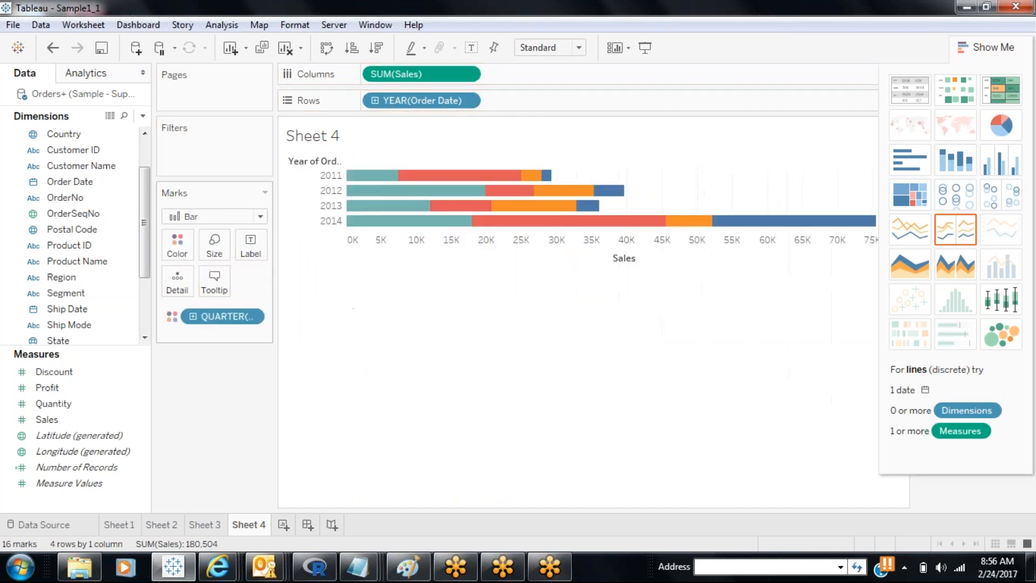
pyautogui.click(327, 47)
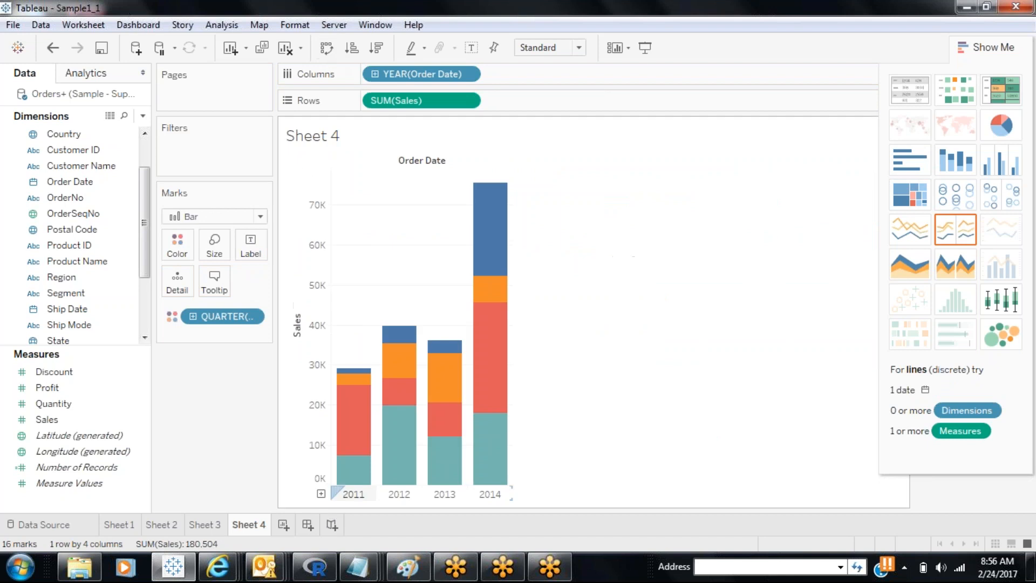
# Change the Order Date level on Columns to Quarter.
pyautogui.moveTo(354, 475)
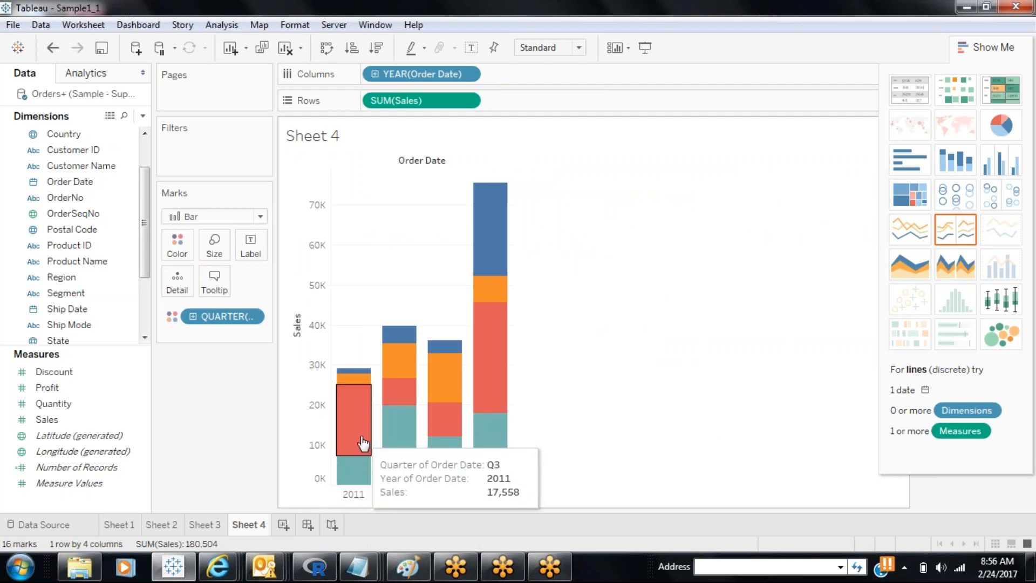
pyautogui.moveTo(359, 381)
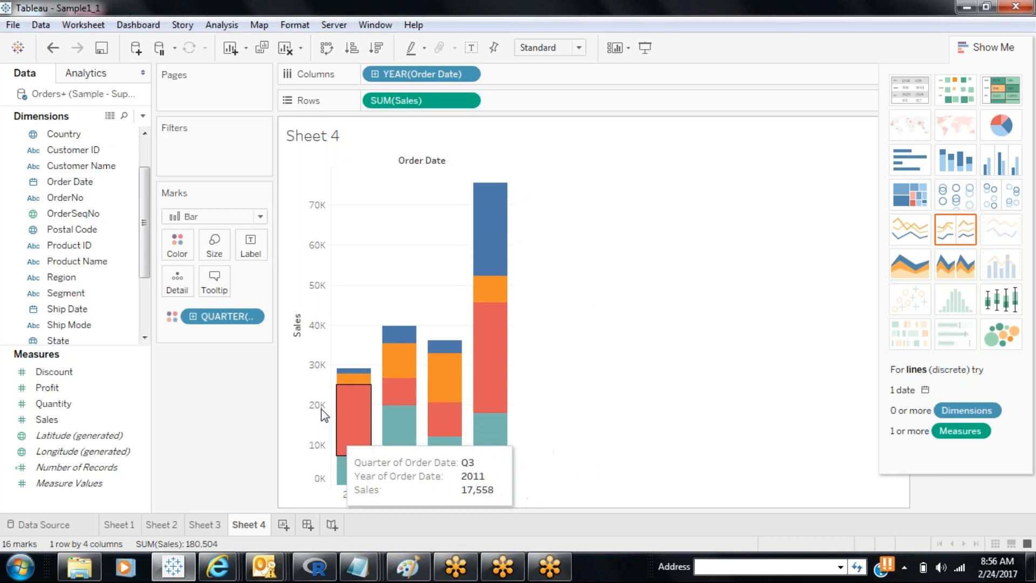
pyautogui.moveTo(393, 351)
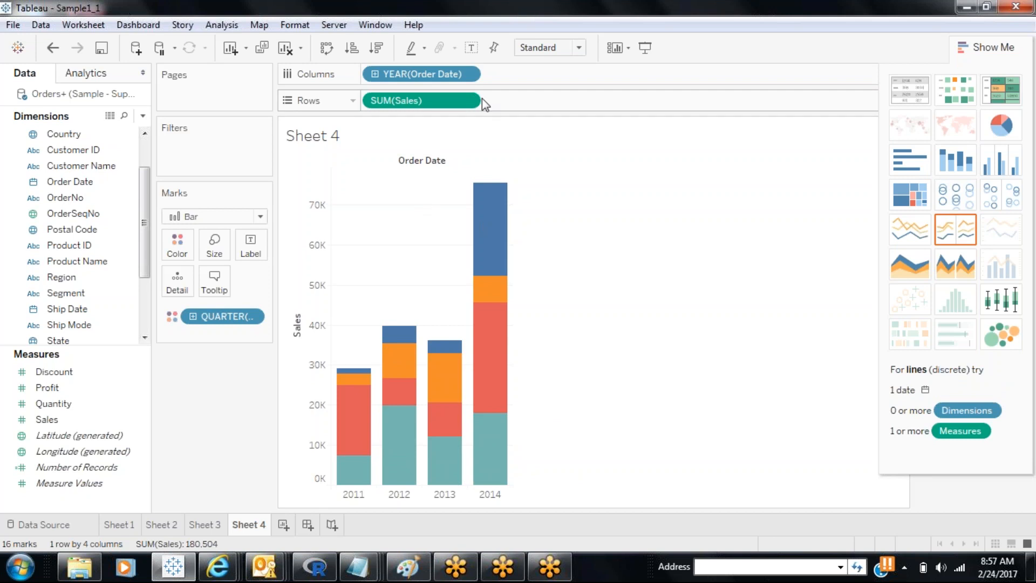
pyautogui.click(470, 78)
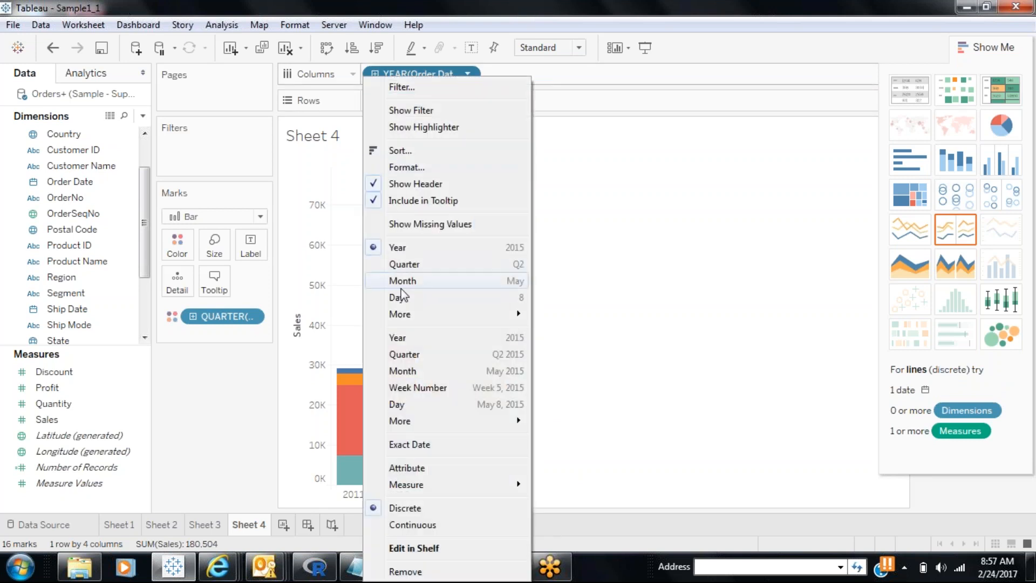
pyautogui.click(403, 267)
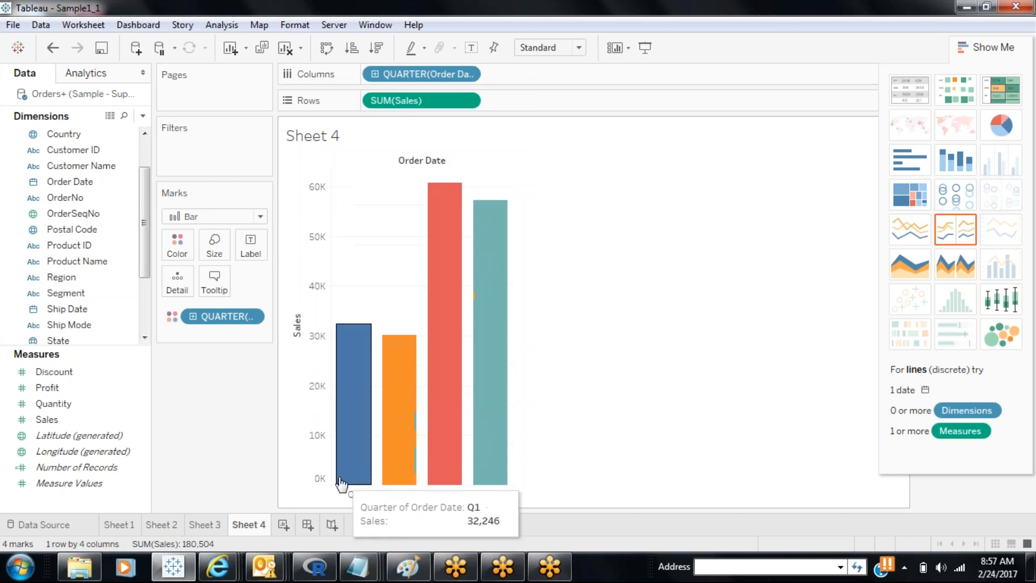
# Set the Order Date level used for color to Month, and move it to Columns after the quarter.
pyautogui.click(259, 317)
pyautogui.click(234, 282)
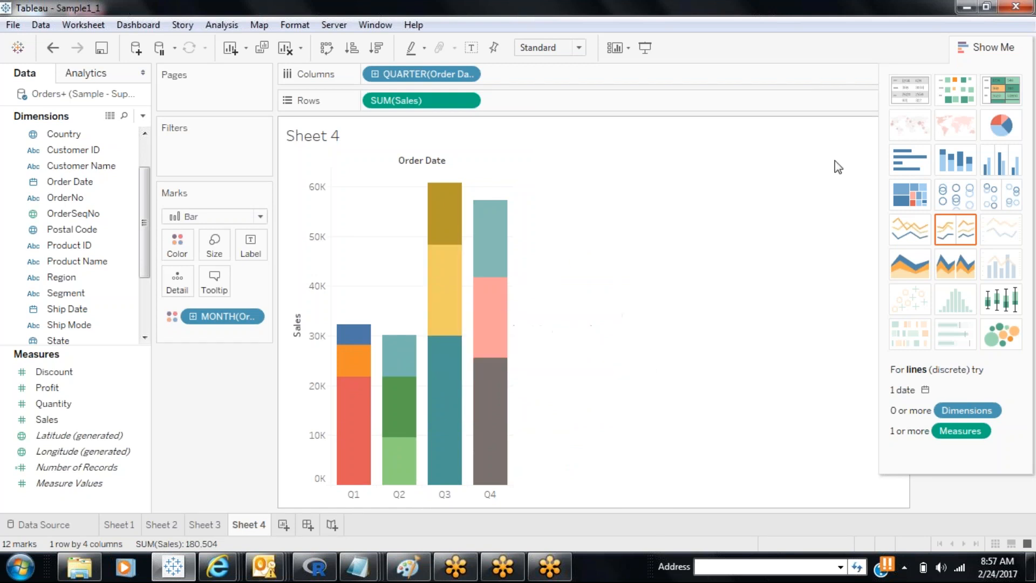
pyautogui.moveTo(224, 316); pyautogui.dragTo(545, 74)
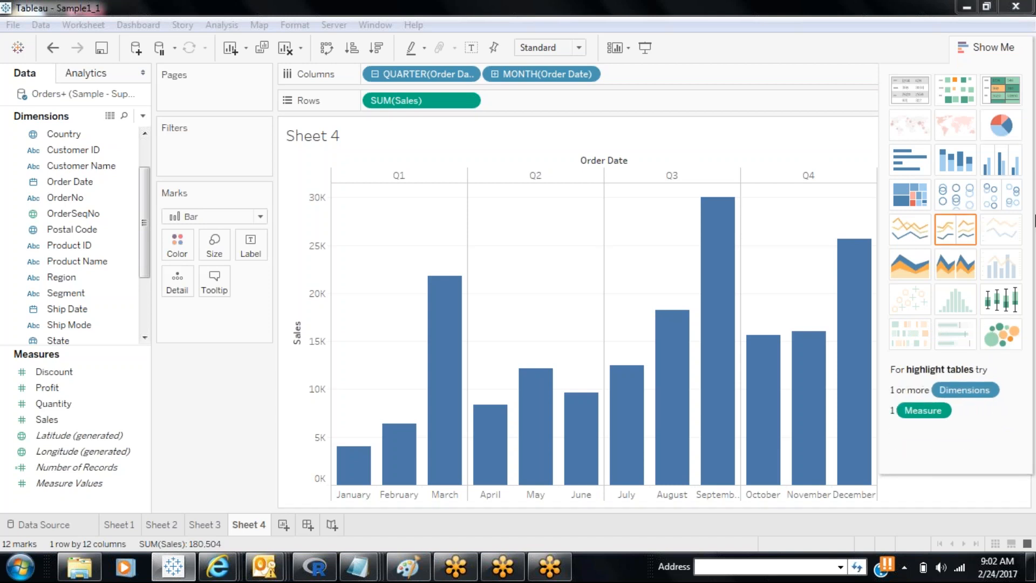
# Add a new worksheet after Sheet 4 and hide the chart type gallery.
pyautogui.click(283, 523)
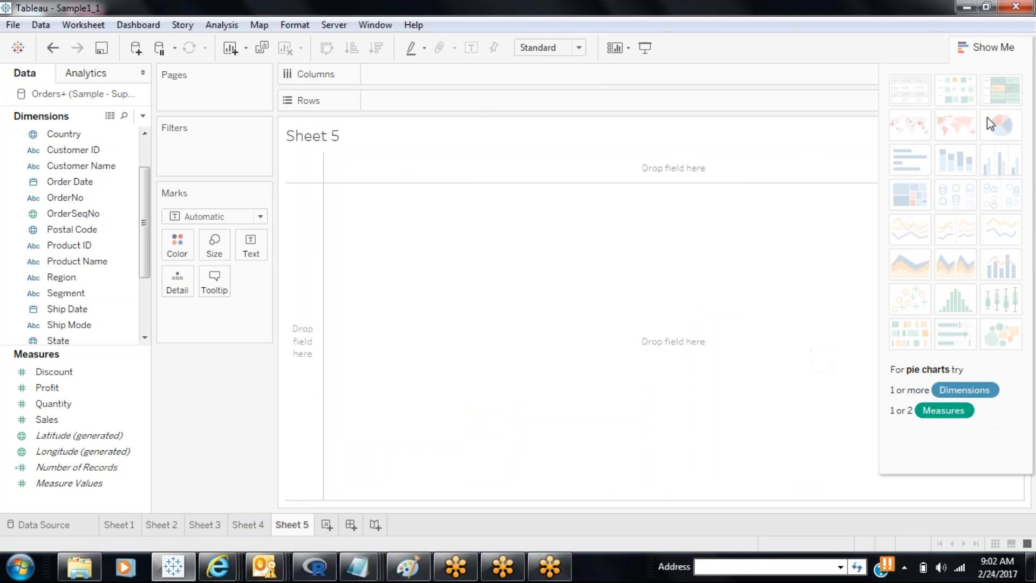
pyautogui.click(985, 48)
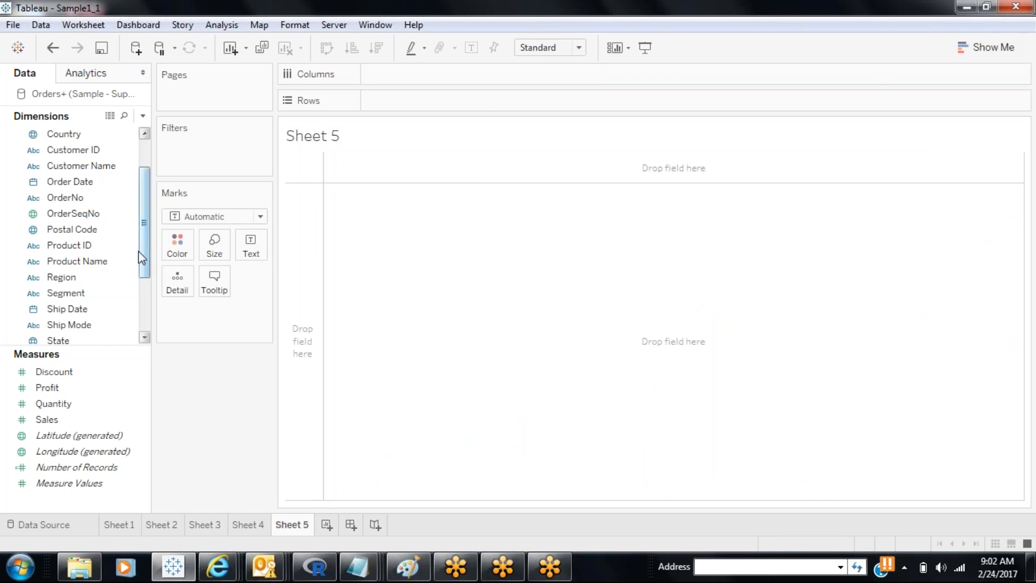
# Try Category on Rows with Sales on Columns, and undo both placements.
pyautogui.moveTo(142, 257); pyautogui.dragTo(132, 164)
pyautogui.moveTo(66, 150); pyautogui.dragTo(390, 100)
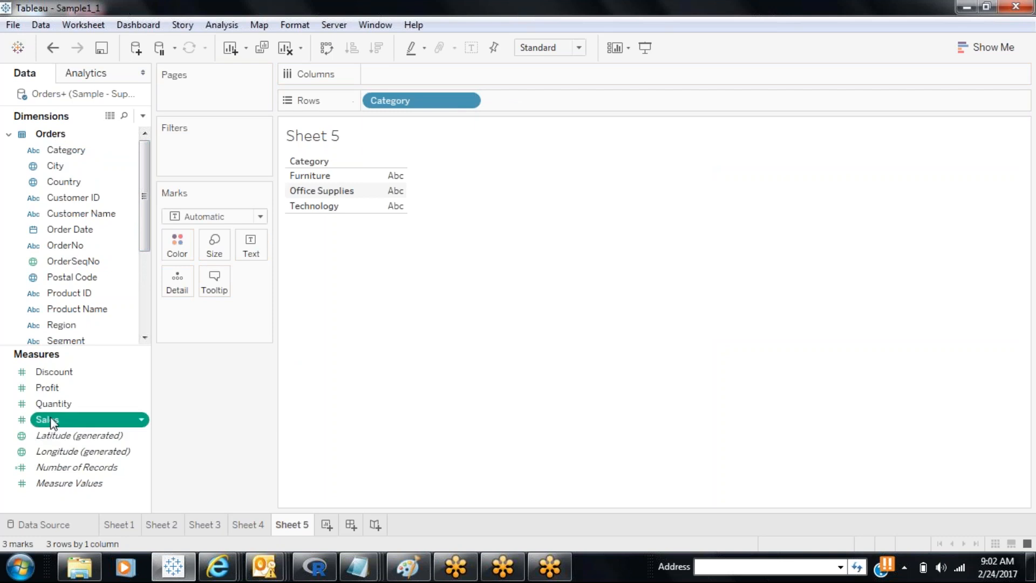
pyautogui.moveTo(51, 421); pyautogui.dragTo(405, 73)
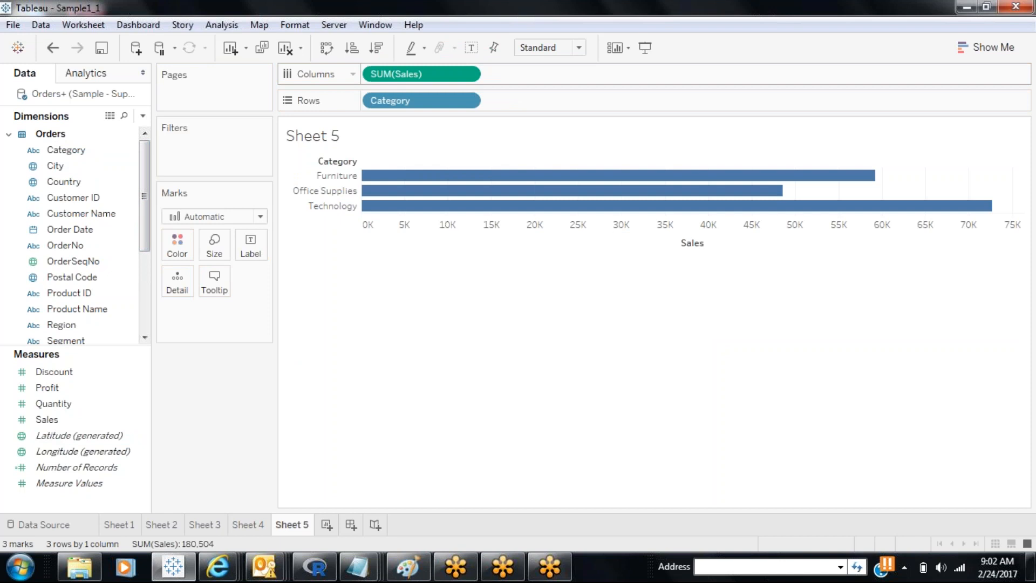
pyautogui.hotkey('ctrl', 'z')
pyautogui.hotkey('ctrl', 'z')
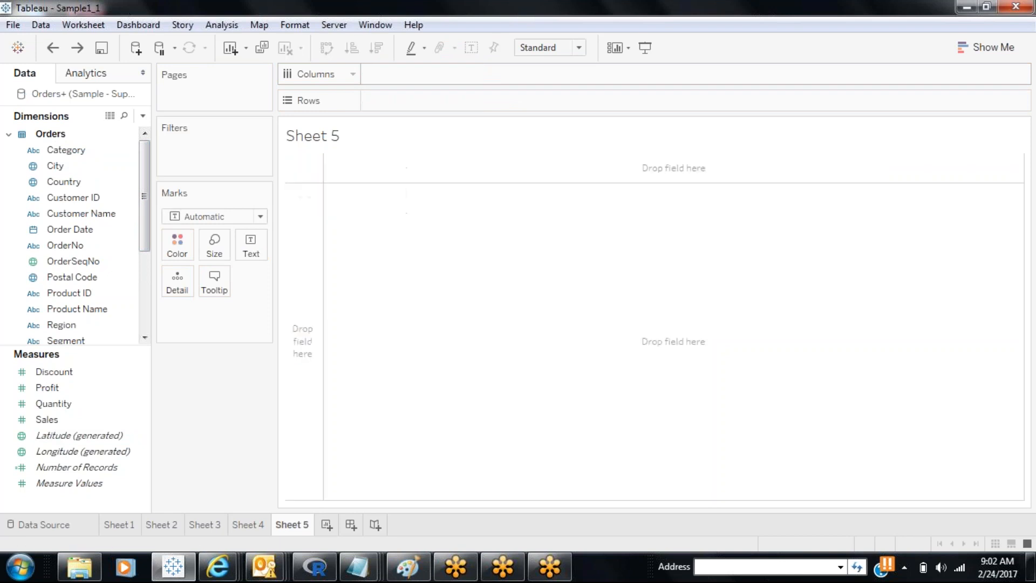
# Select Category together with Sales and build a heat map from them using Show Me.
pyautogui.click(70, 167)
pyautogui.click(70, 151)
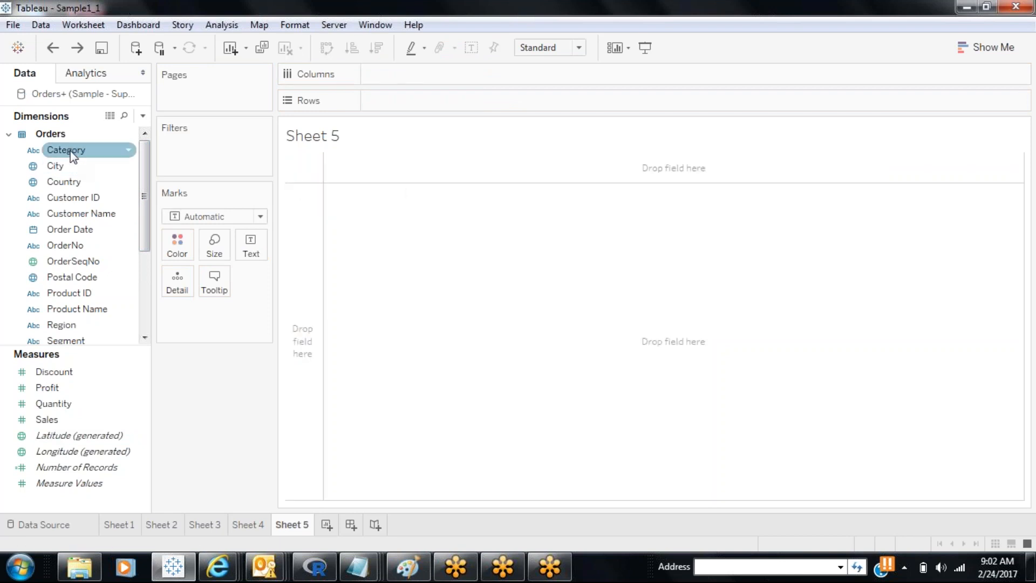
pyautogui.keyDown('ctrl'); pyautogui.click(71, 419); pyautogui.keyUp('ctrl')
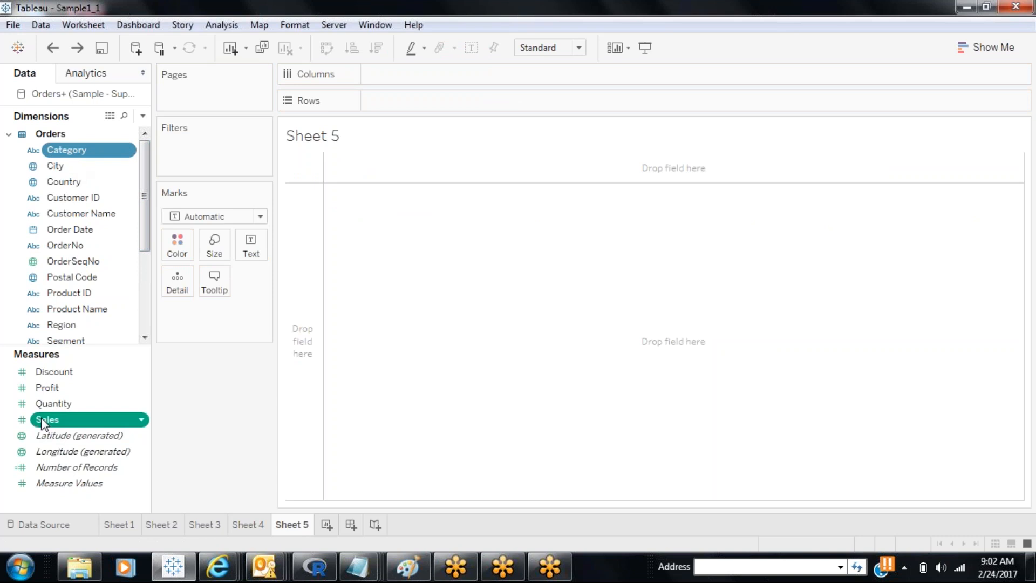
pyautogui.click(989, 51)
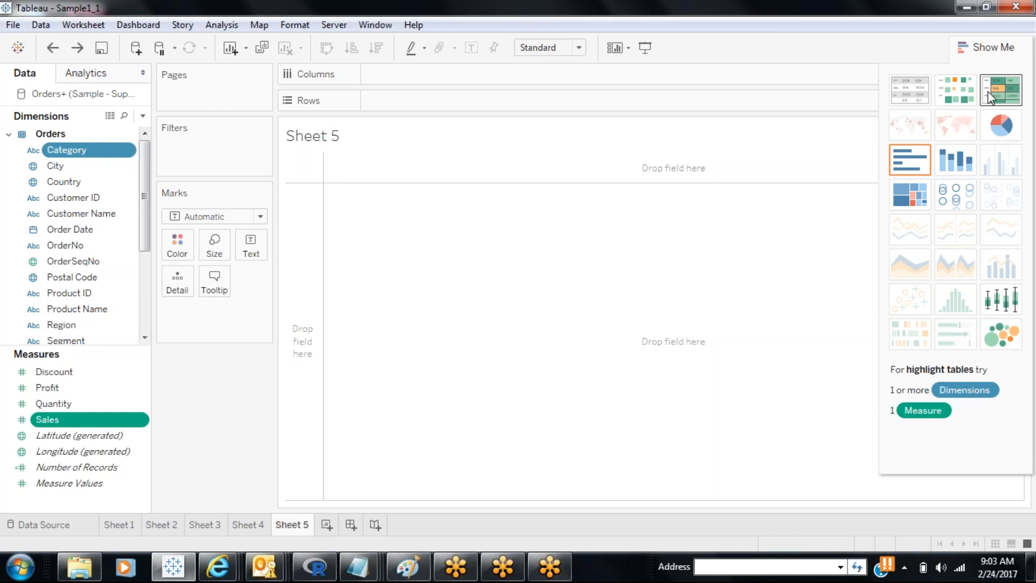
pyautogui.click(954, 100)
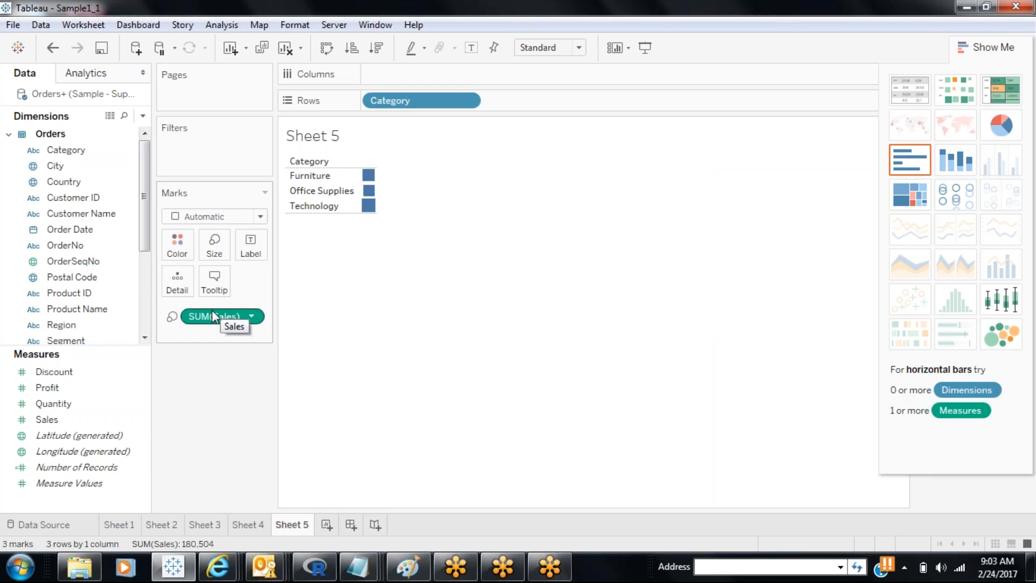
# Try the Sales by Category view as a highlight table, pie chart, horizontal bars and stacked bars.
pyautogui.click(999, 96)
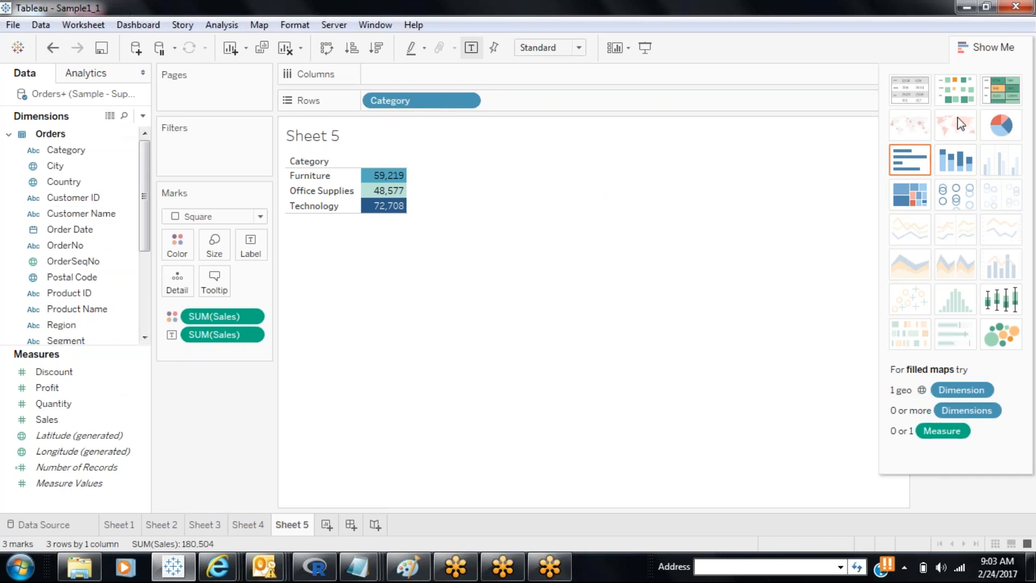
pyautogui.click(995, 134)
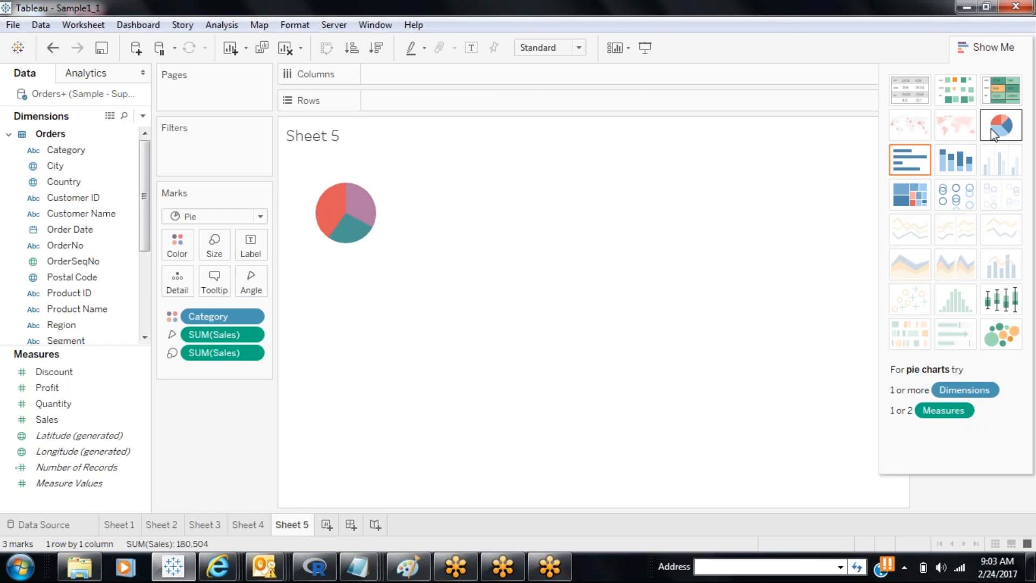
pyautogui.click(907, 172)
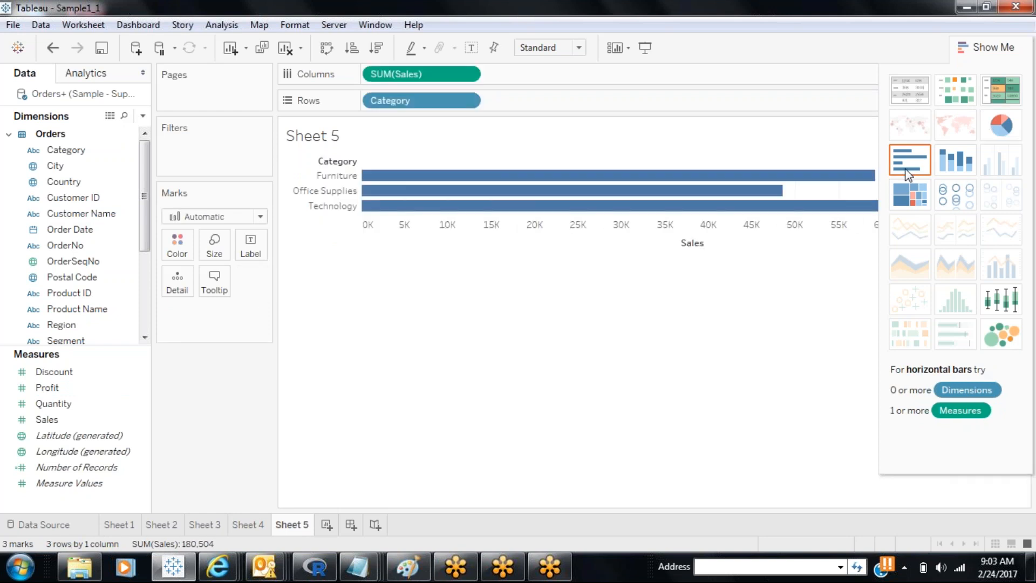
pyautogui.click(948, 160)
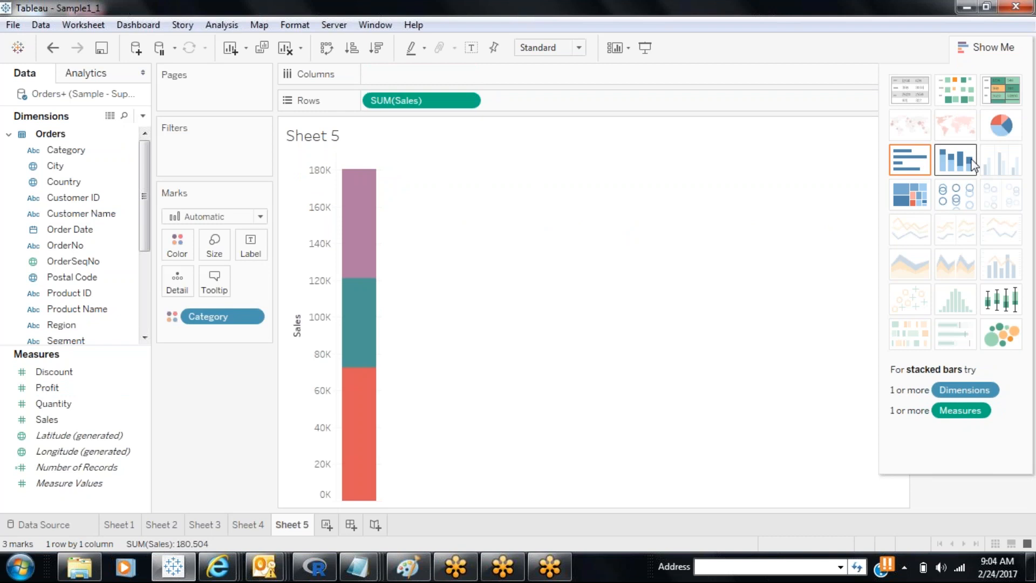
# Try the Sales by Category view as a treemap, circle views and packed bubbles.
pyautogui.click(907, 199)
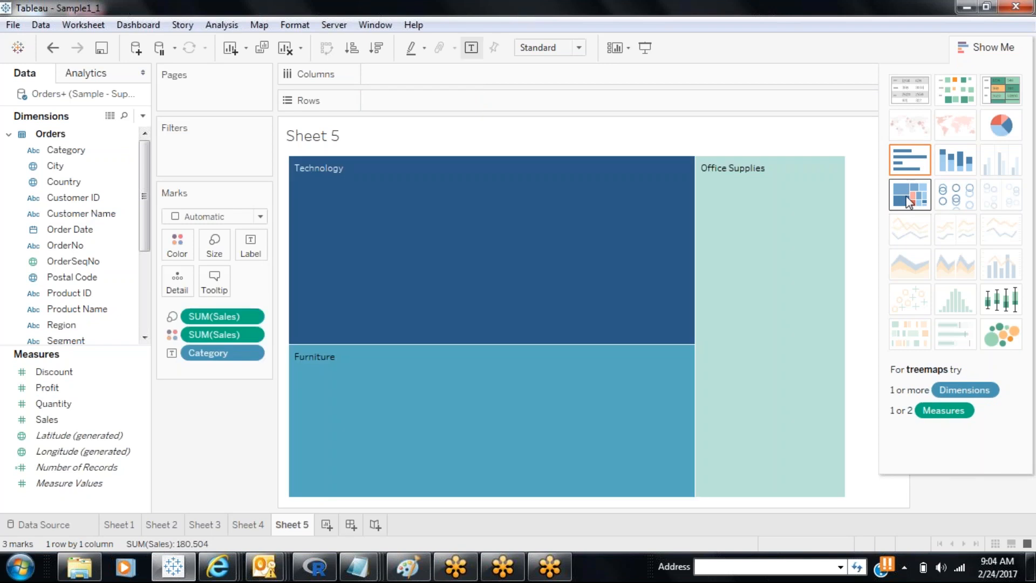
pyautogui.click(939, 201)
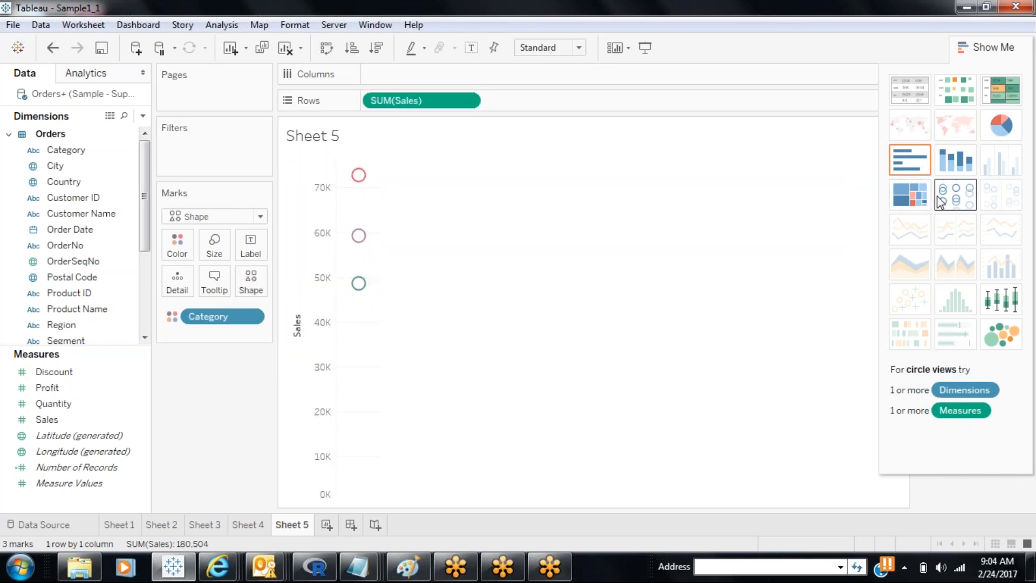
pyautogui.click(1006, 338)
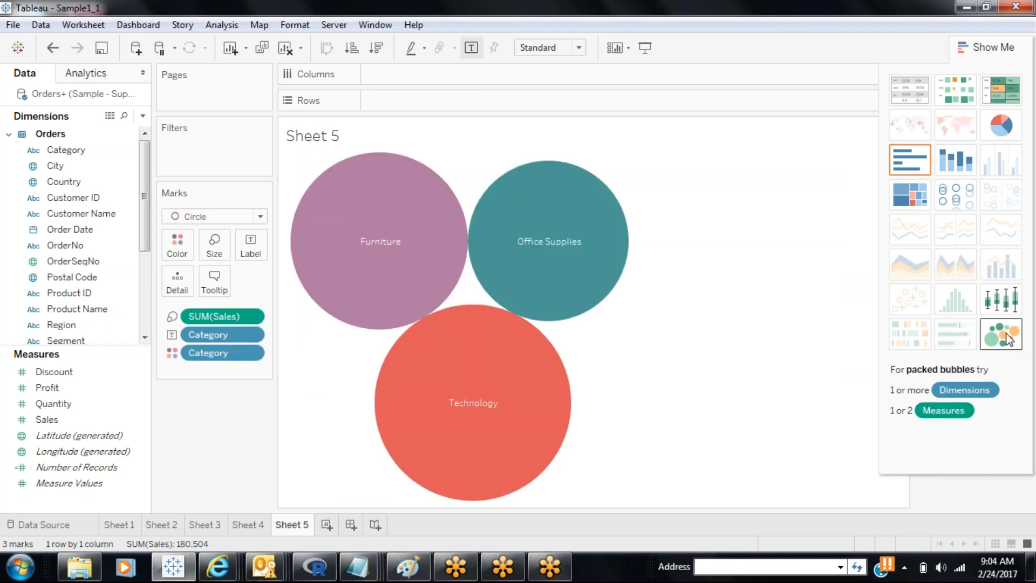
# Convert the Sales by Category view to a box-and-whisker plot, then try packed bubbles and undo that change.
pyautogui.click(1004, 306)
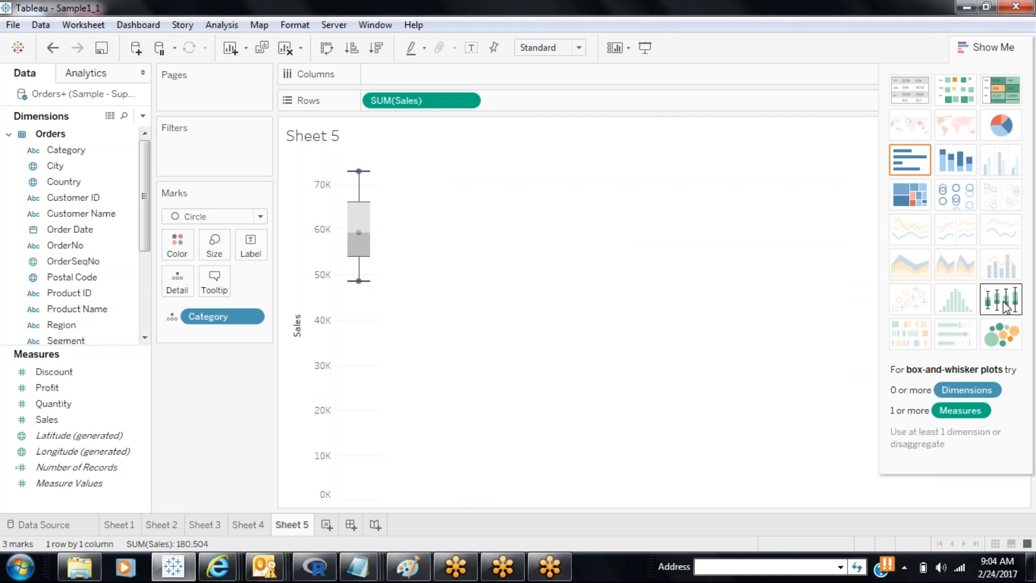
pyautogui.click(77, 156)
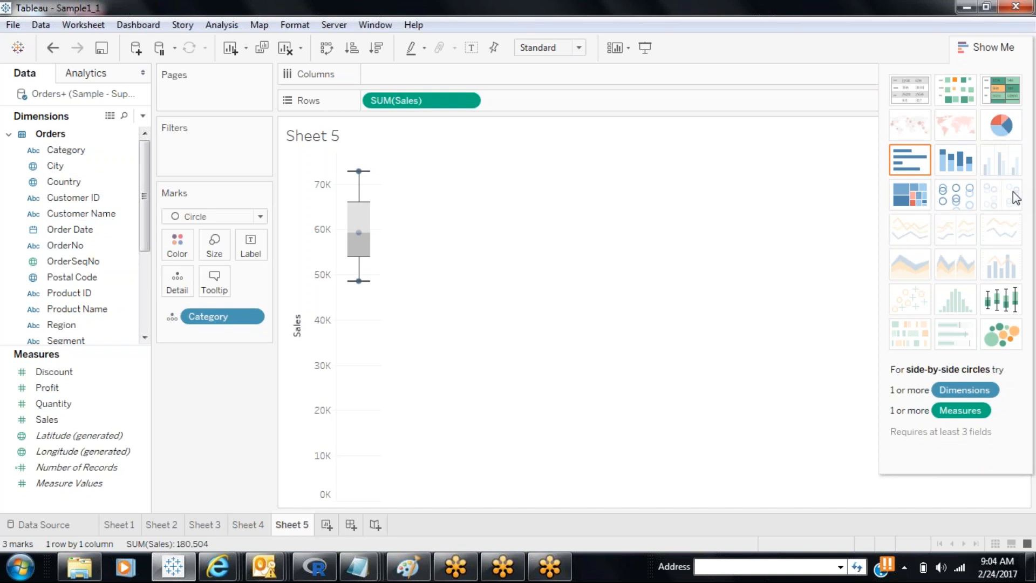
pyautogui.click(1001, 345)
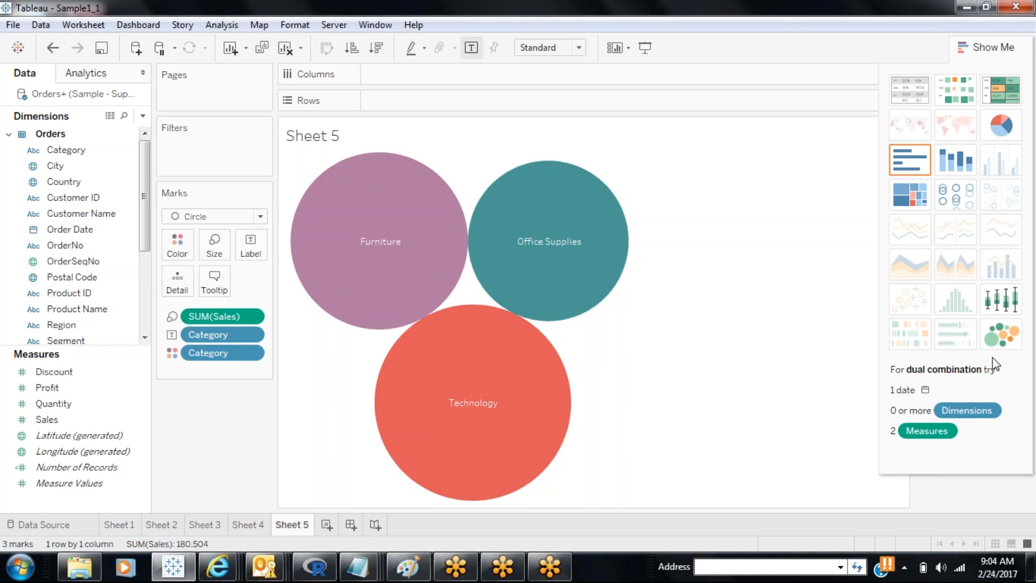
pyautogui.hotkey('ctrl', 'z')
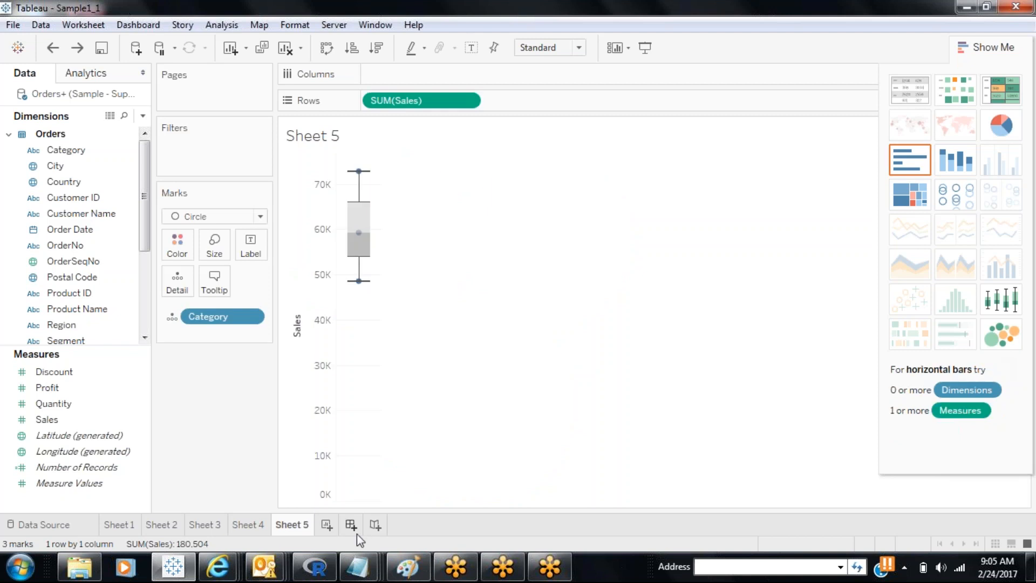
# Add another worksheet and build a packed bubbles chart of Sales by Category using Show Me.
pyautogui.click(328, 526)
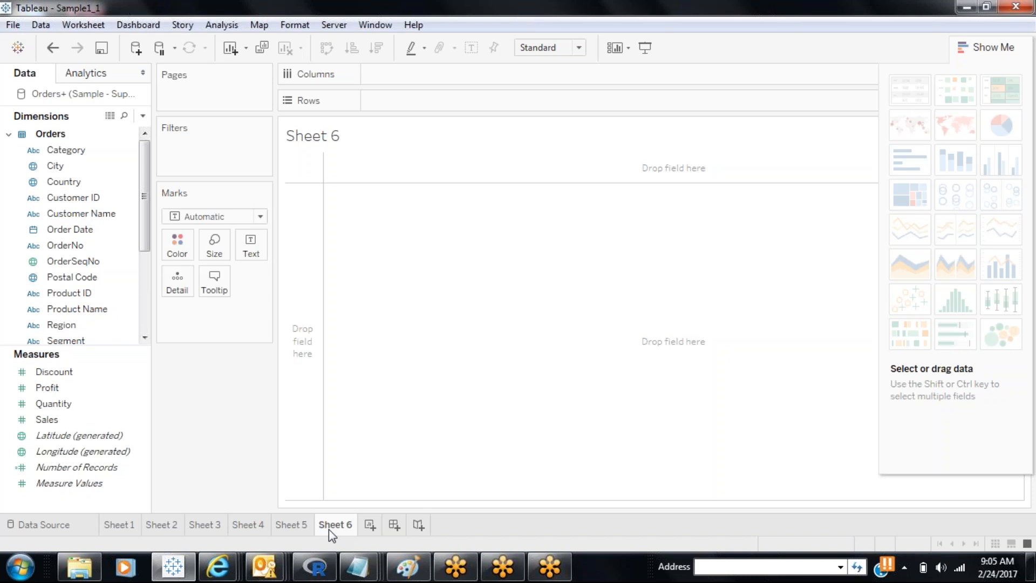
pyautogui.click(57, 150)
pyautogui.keyDown('ctrl'); pyautogui.click(96, 285); pyautogui.keyUp('ctrl')
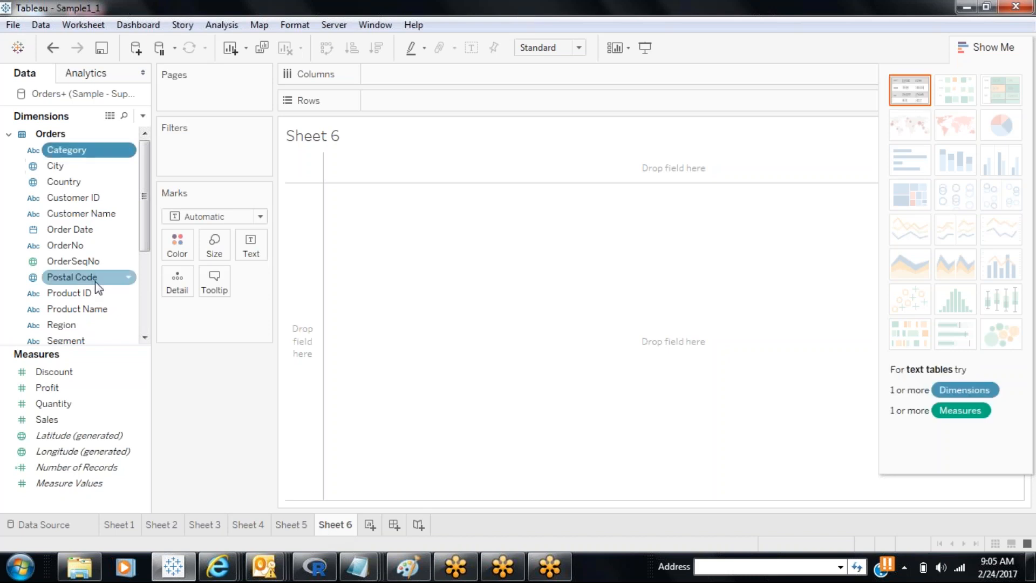
pyautogui.keyDown('ctrl'); pyautogui.click(96, 283); pyautogui.keyUp('ctrl')
pyautogui.keyDown('ctrl'); pyautogui.click(64, 421); pyautogui.keyUp('ctrl')
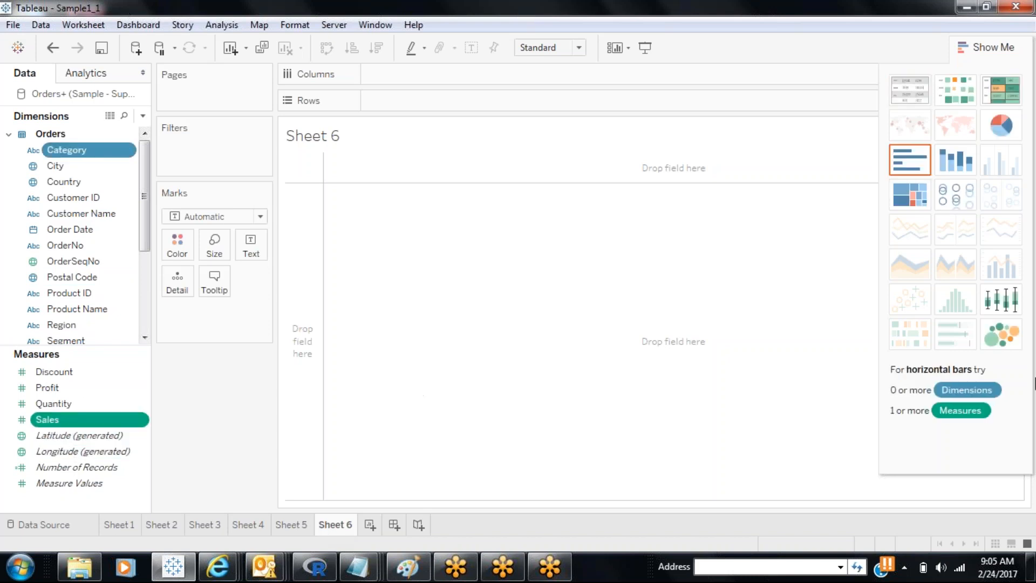
pyautogui.click(1004, 330)
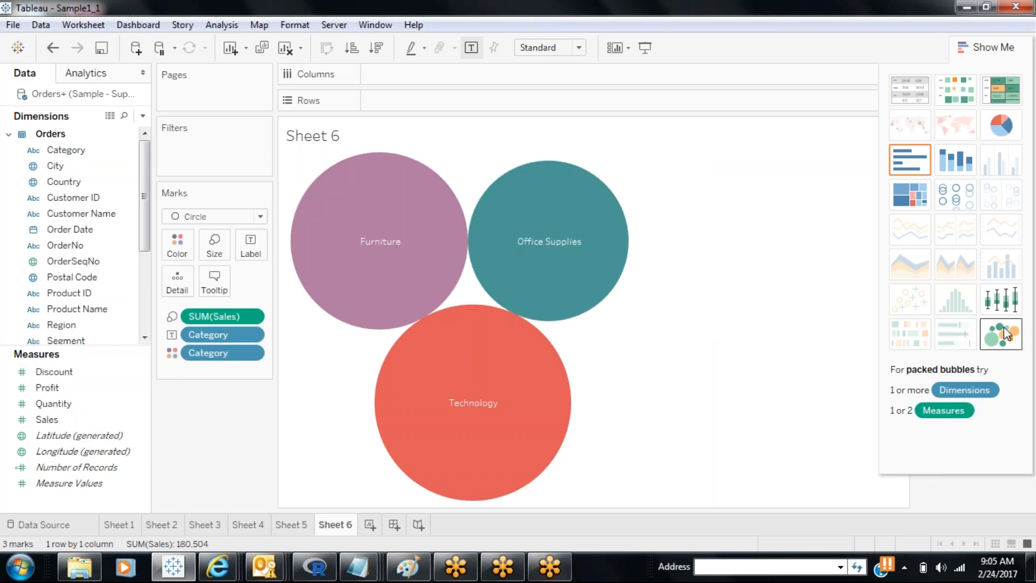
# Inspect the Sales figures of the Office Supplies, Furniture and Technology bubbles.
pyautogui.moveTo(523, 226)
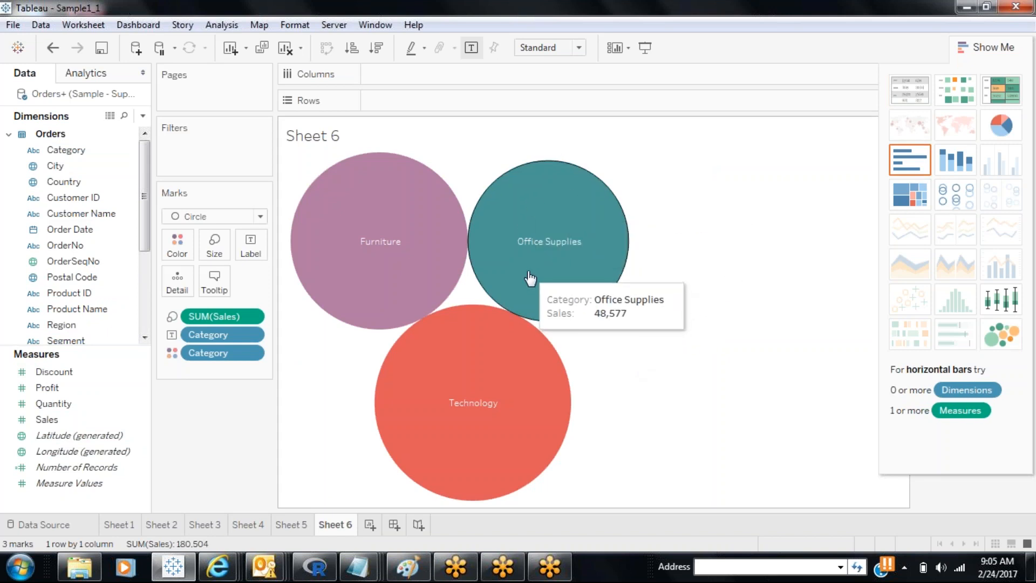
pyautogui.moveTo(420, 281)
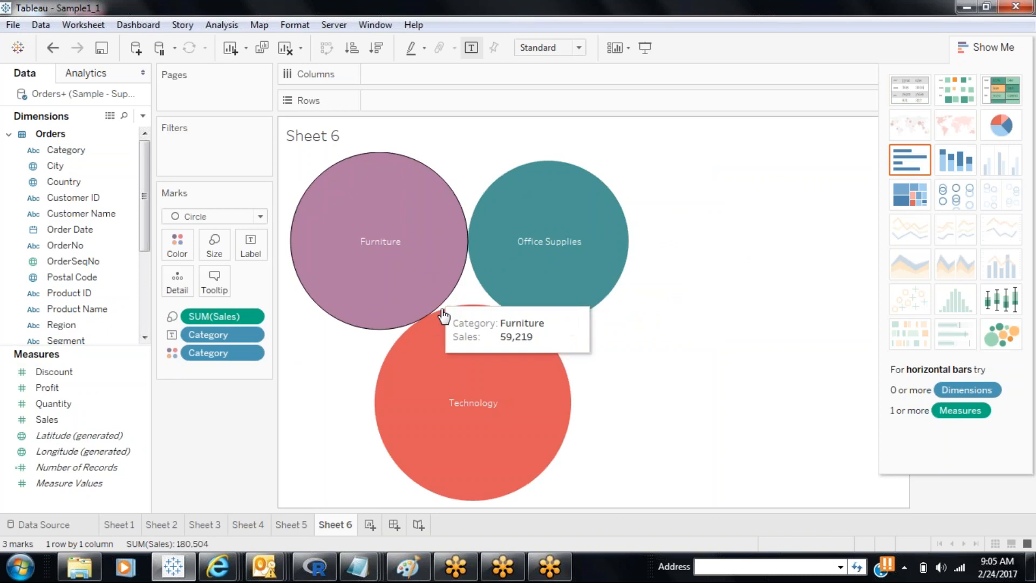
pyautogui.moveTo(386, 404)
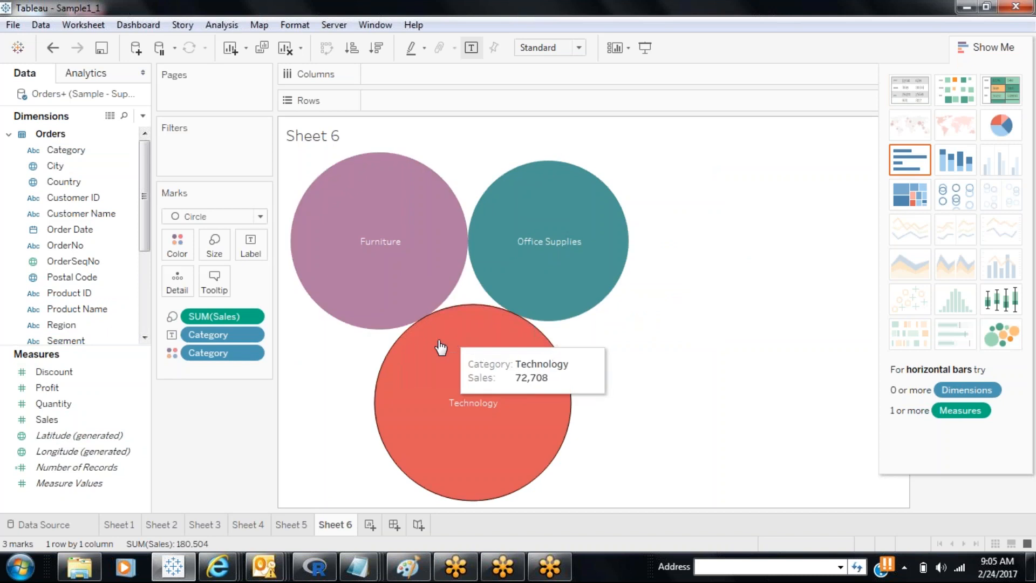
pyautogui.moveTo(515, 314)
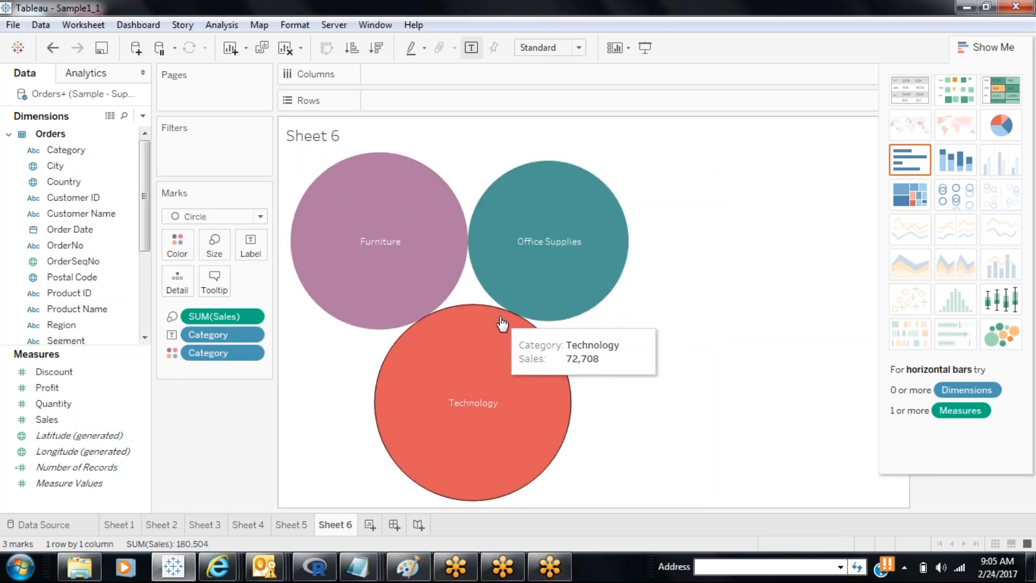
pyautogui.moveTo(520, 272)
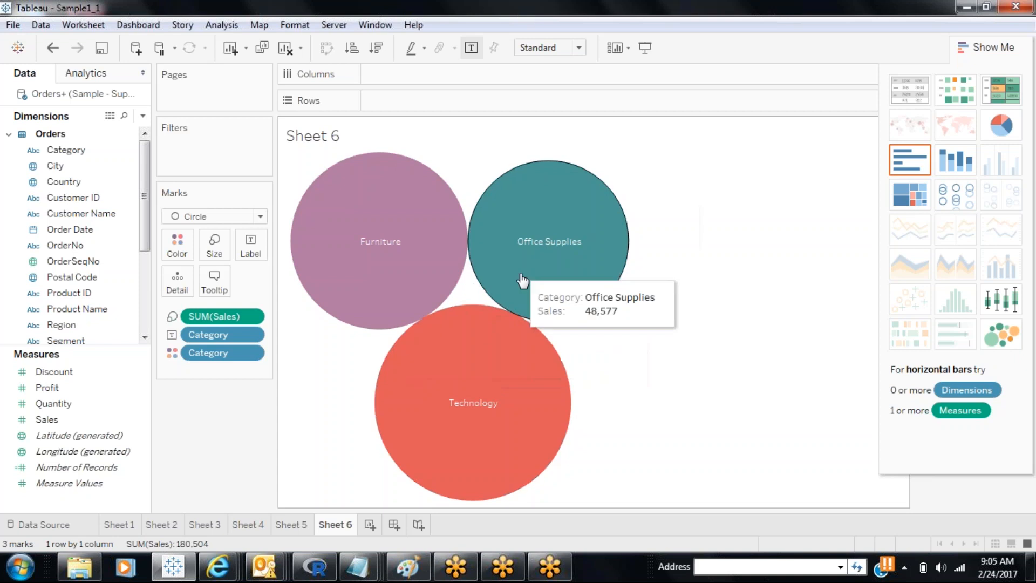
pyautogui.moveTo(462, 362)
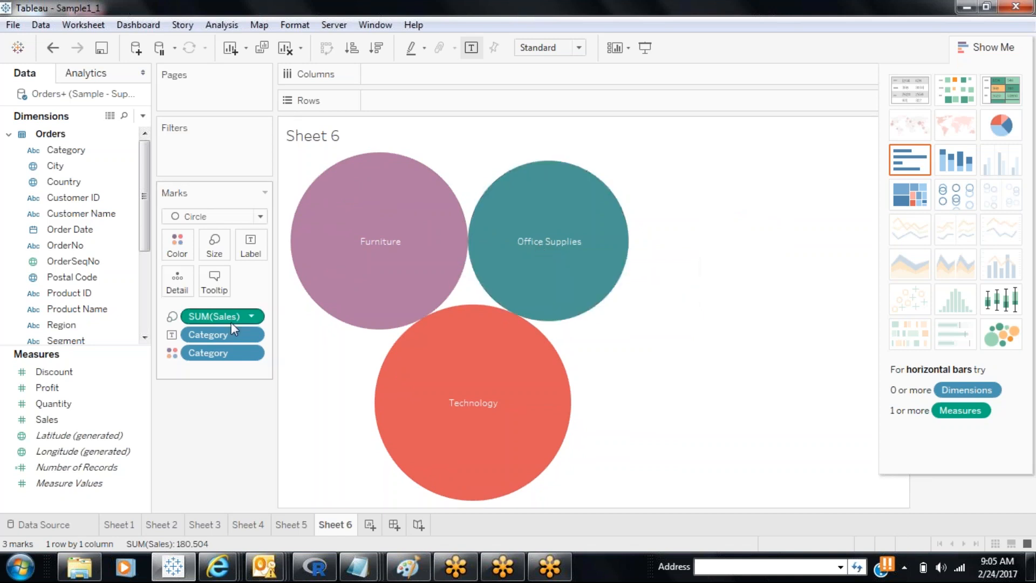
# Try SUM(Sales) as the bubbles' label and Category as their size, moving the color Category to label and back to color.
pyautogui.moveTo(231, 322); pyautogui.dragTo(250, 246)
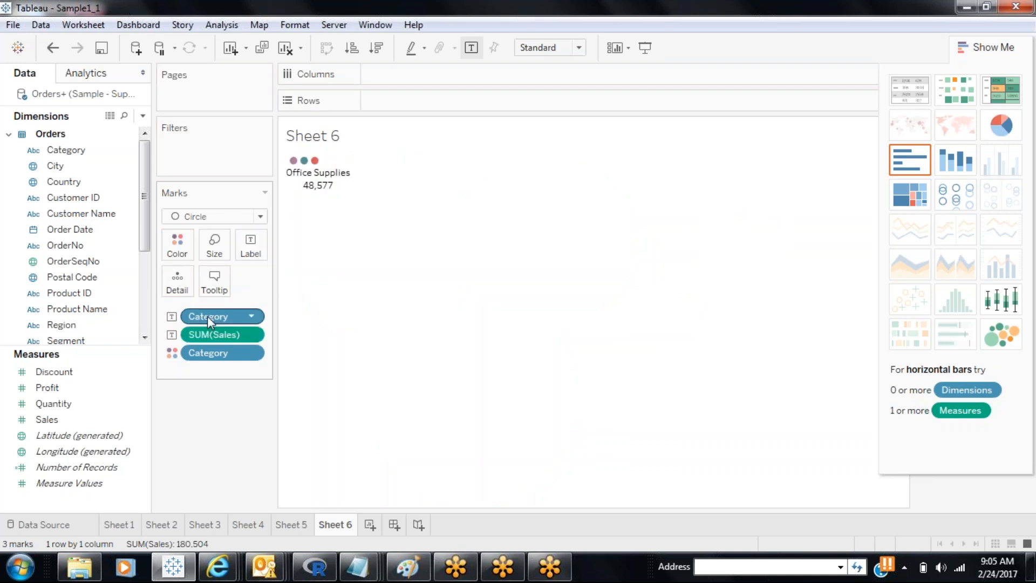
pyautogui.moveTo(207, 316); pyautogui.dragTo(215, 242)
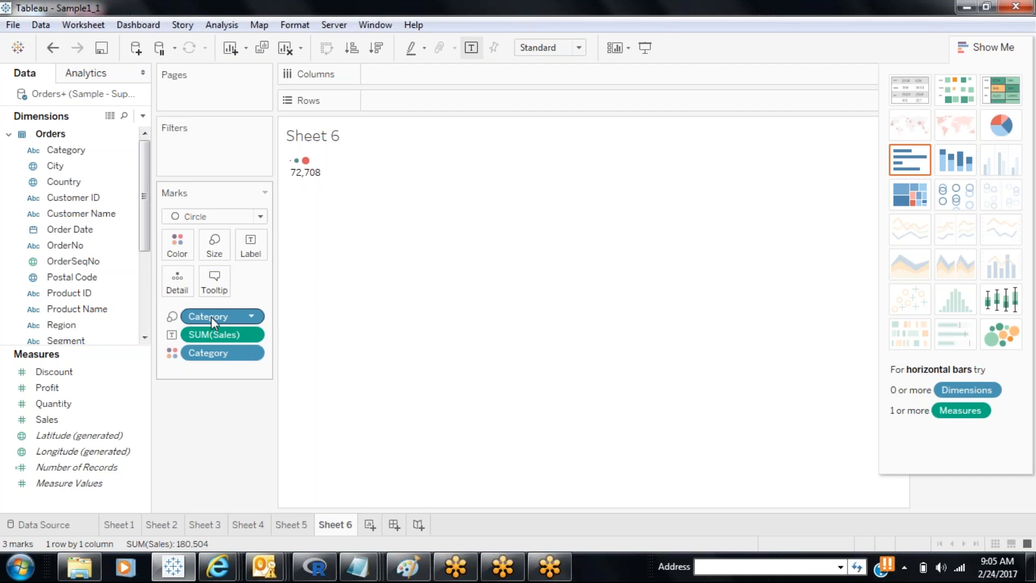
pyautogui.moveTo(204, 357); pyautogui.dragTo(243, 246)
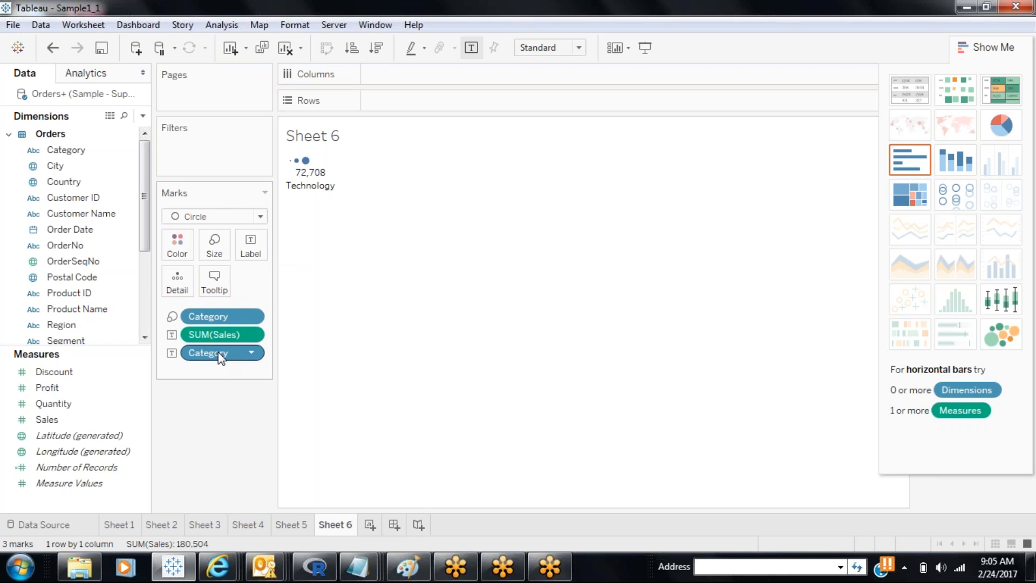
pyautogui.moveTo(218, 352); pyautogui.dragTo(178, 242)
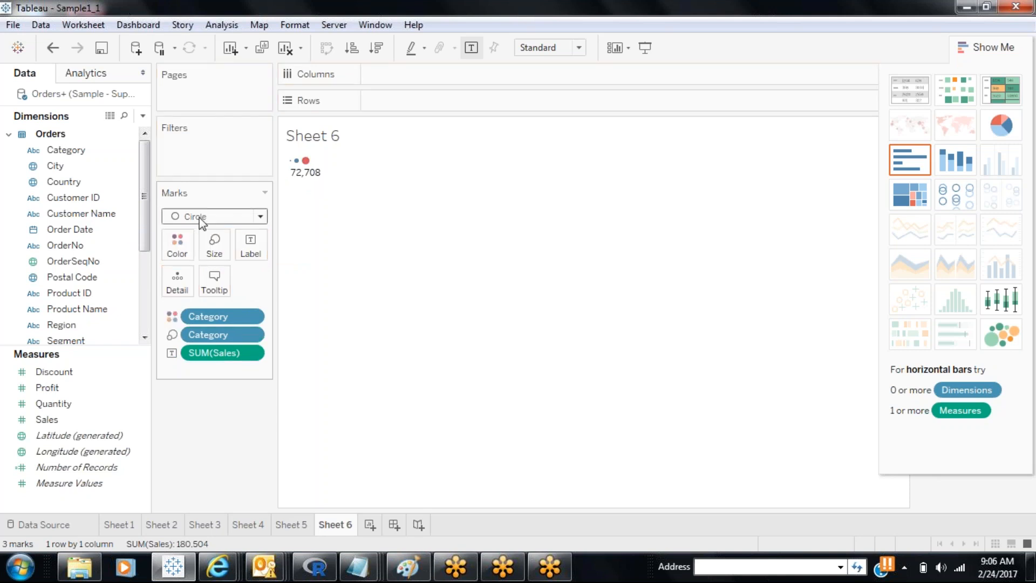
# Undo the four field rearrangements on the Marks card to restore the packed bubbles layout.
pyautogui.hotkey('ctrl', 'z')
pyautogui.hotkey('ctrl', 'z')
pyautogui.hotkey('ctrl', 'z')
pyautogui.hotkey('ctrl', 'z')
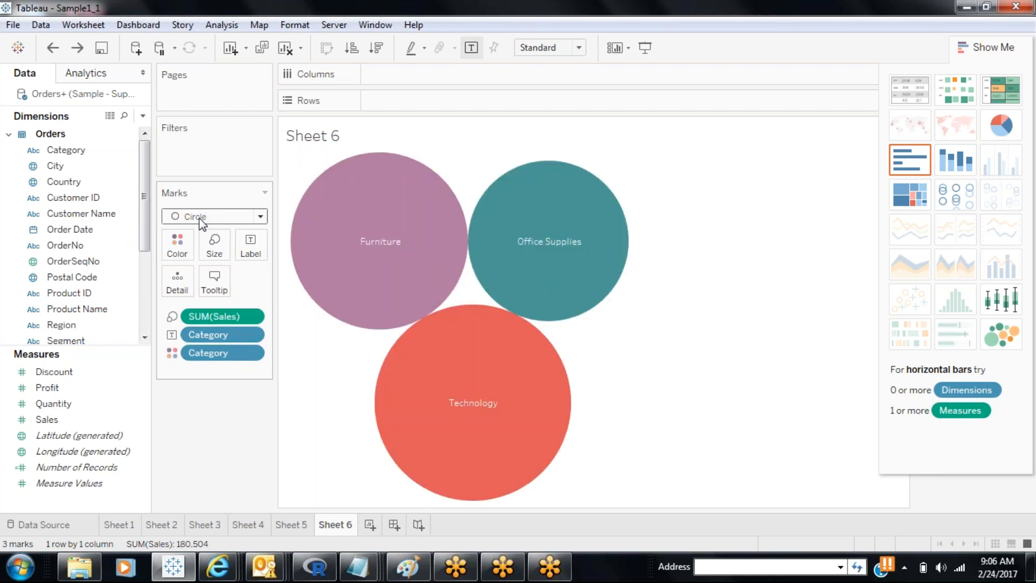
# Set the mark type to Text to display the product categories as a word cloud sized by Sales.
pyautogui.click(235, 212)
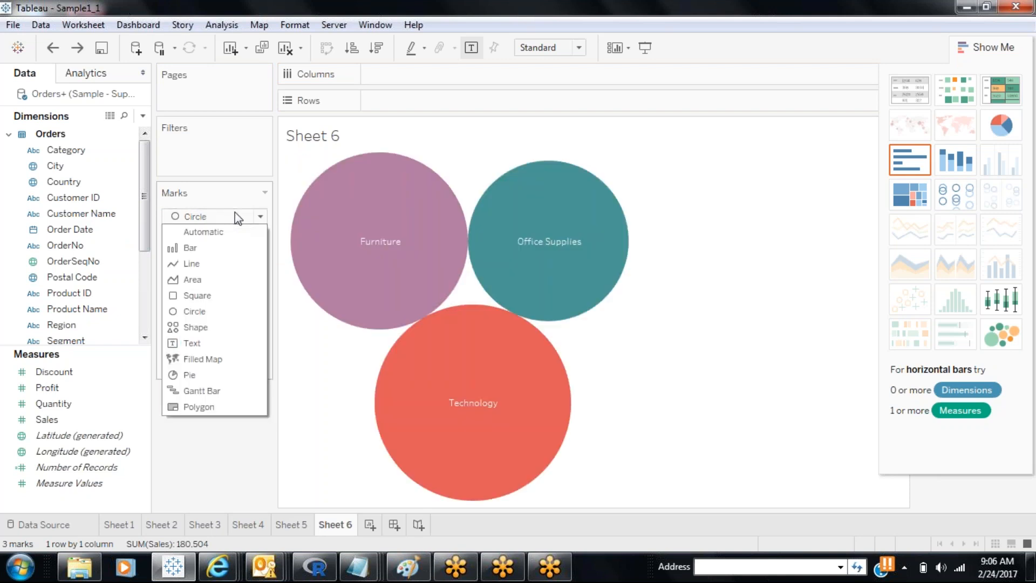
pyautogui.click(206, 345)
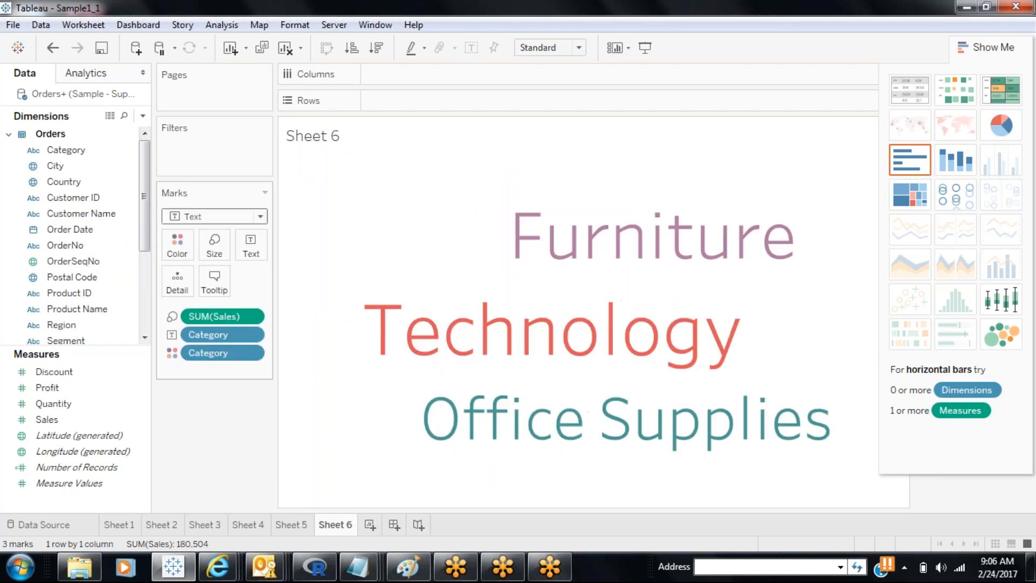
pyautogui.moveTo(680, 252)
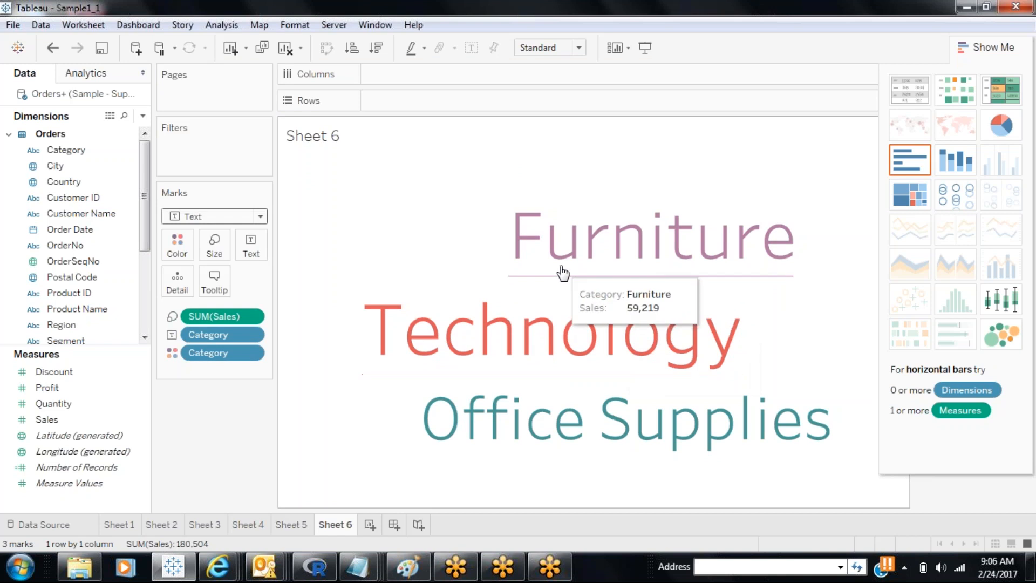
# Replace the Category text field on the Marks card with Sub-Category.
pyautogui.click(973, 46)
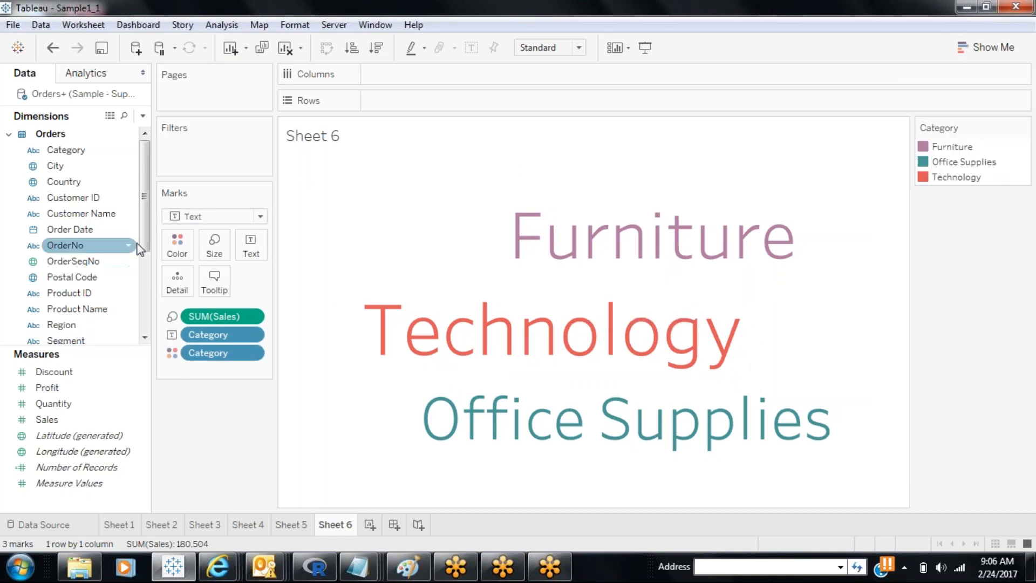
pyautogui.moveTo(143, 242); pyautogui.dragTo(143, 323)
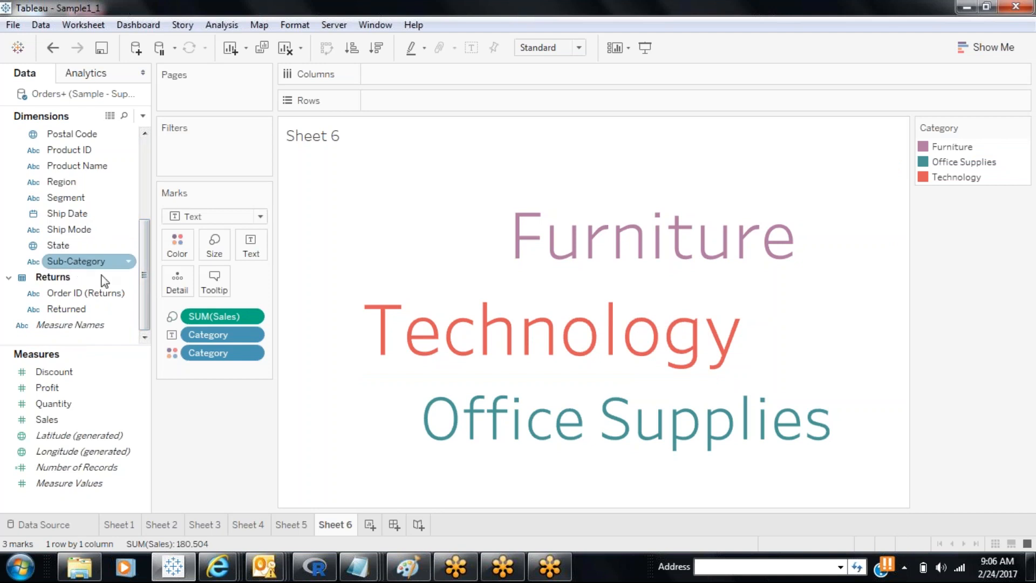
pyautogui.moveTo(211, 332); pyautogui.dragTo(157, 494)
pyautogui.moveTo(81, 261); pyautogui.dragTo(251, 248)
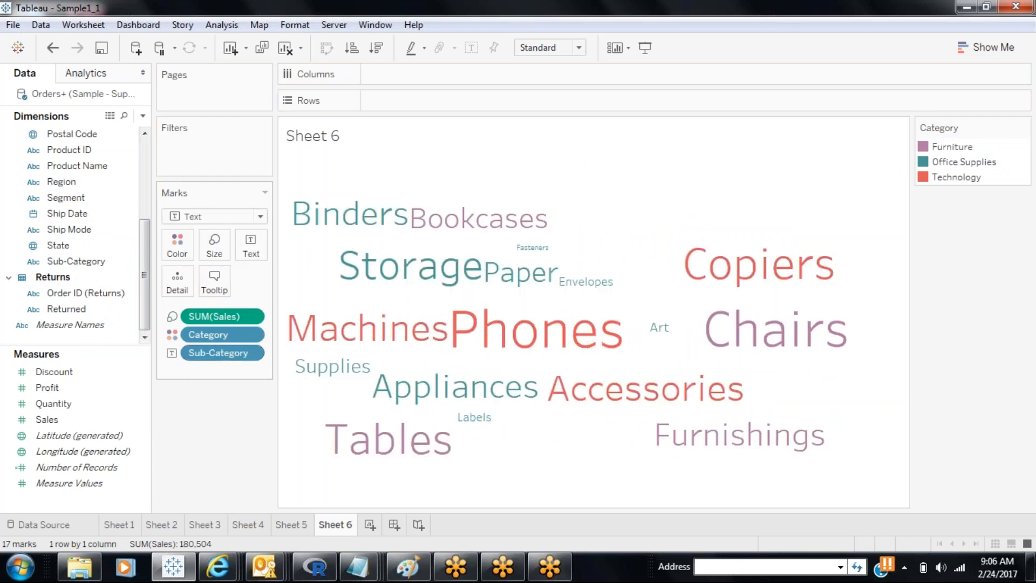
# Inspect the Sales figures of sub-categories in the word cloud, including Accessories, Copiers, Chairs and Fasteners.
pyautogui.moveTo(647, 419)
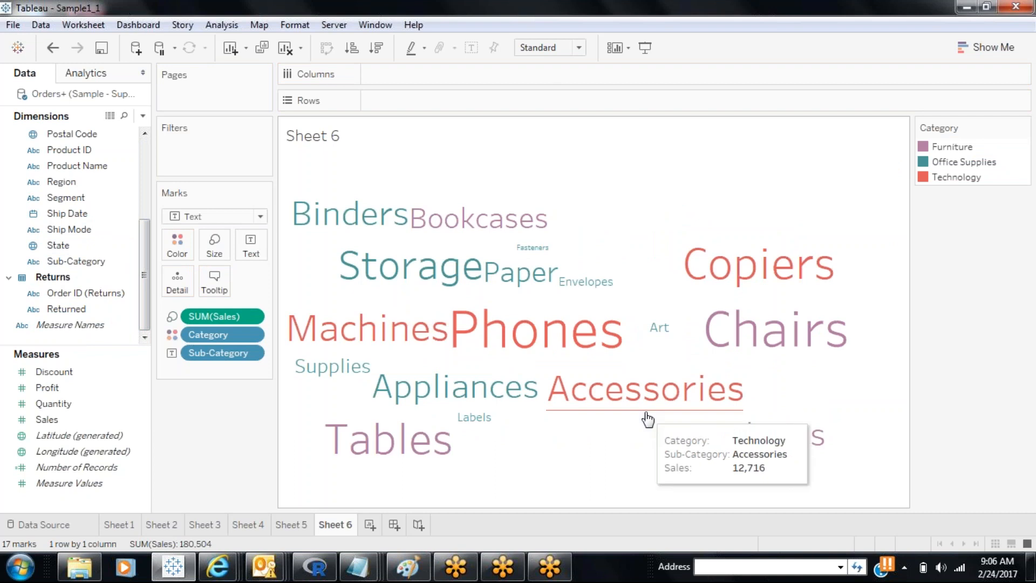
pyautogui.moveTo(559, 345)
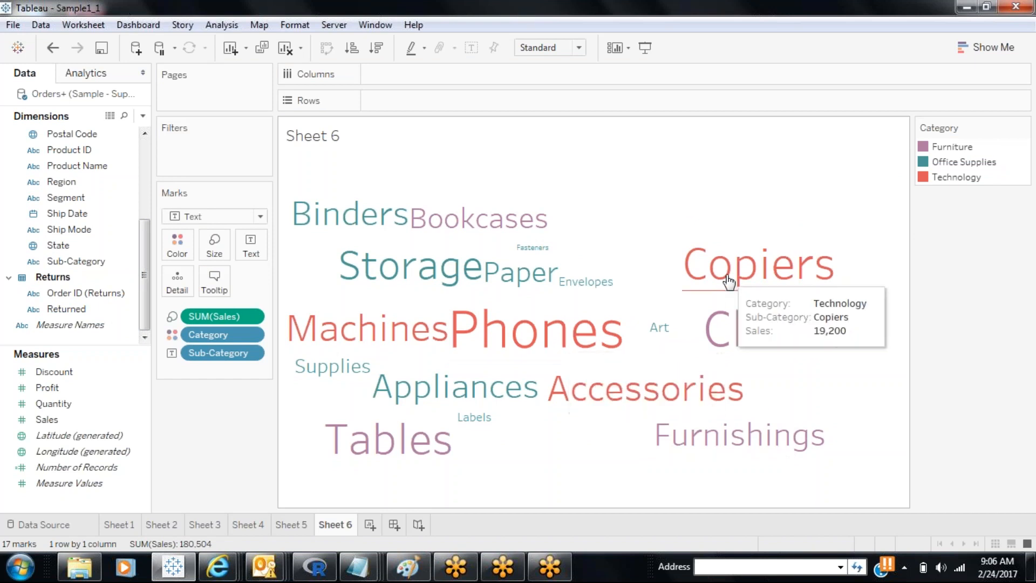
pyautogui.moveTo(725, 344)
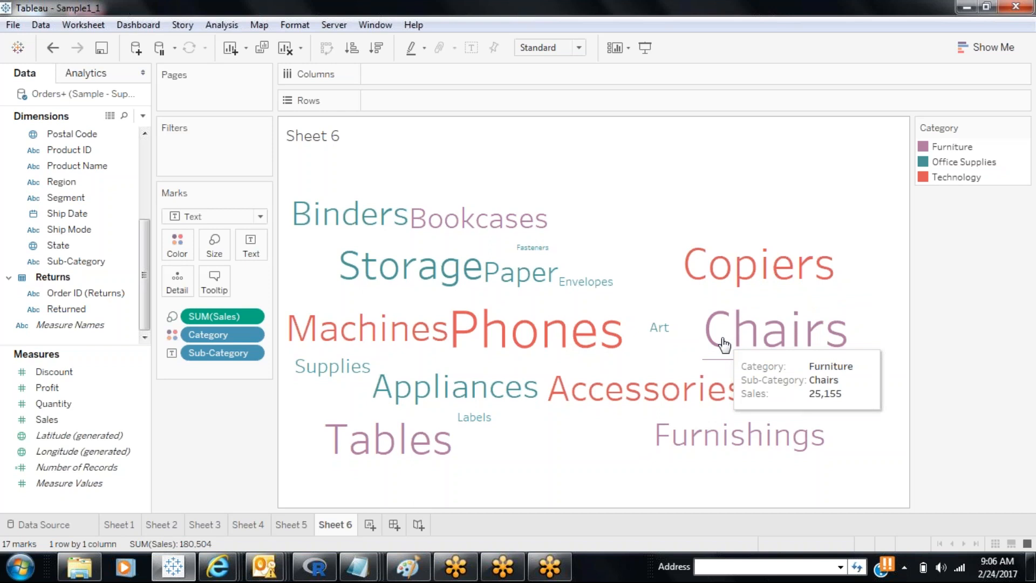
pyautogui.moveTo(535, 257)
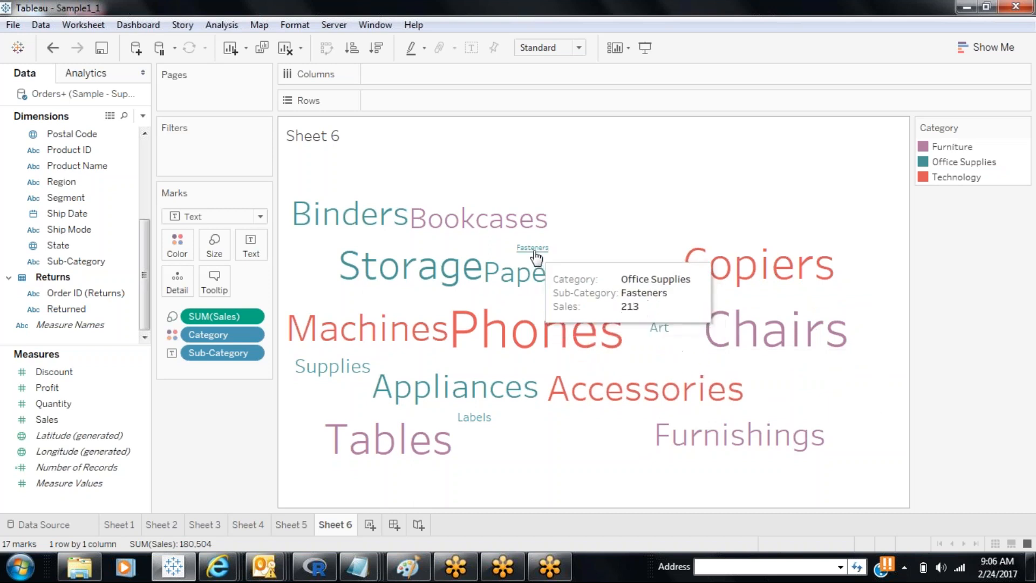
pyautogui.moveTo(415, 436)
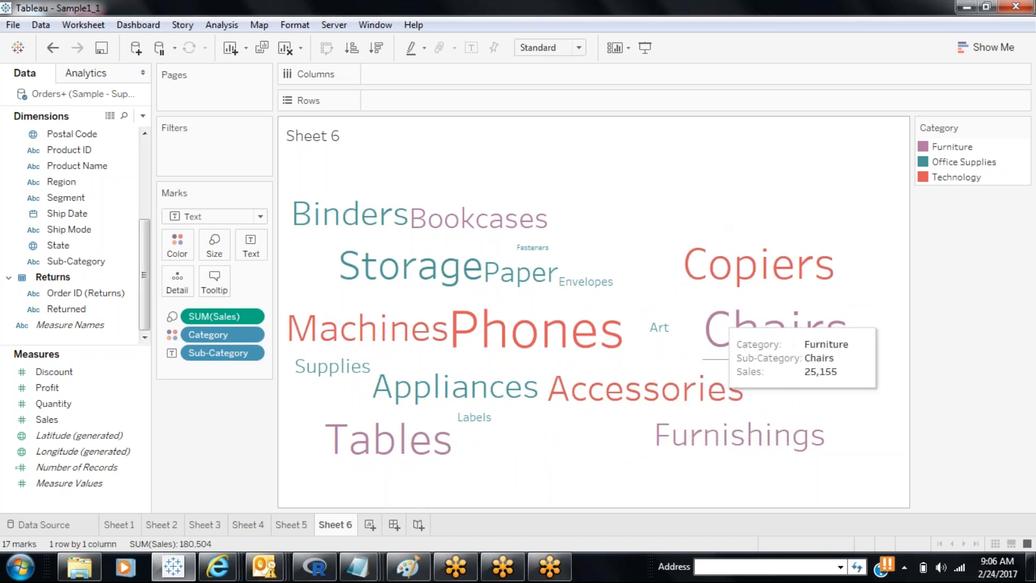
# Set the mark type to Circle to show the sub-categories as packed bubbles, and check the Binders bubble's details.
pyautogui.click(985, 46)
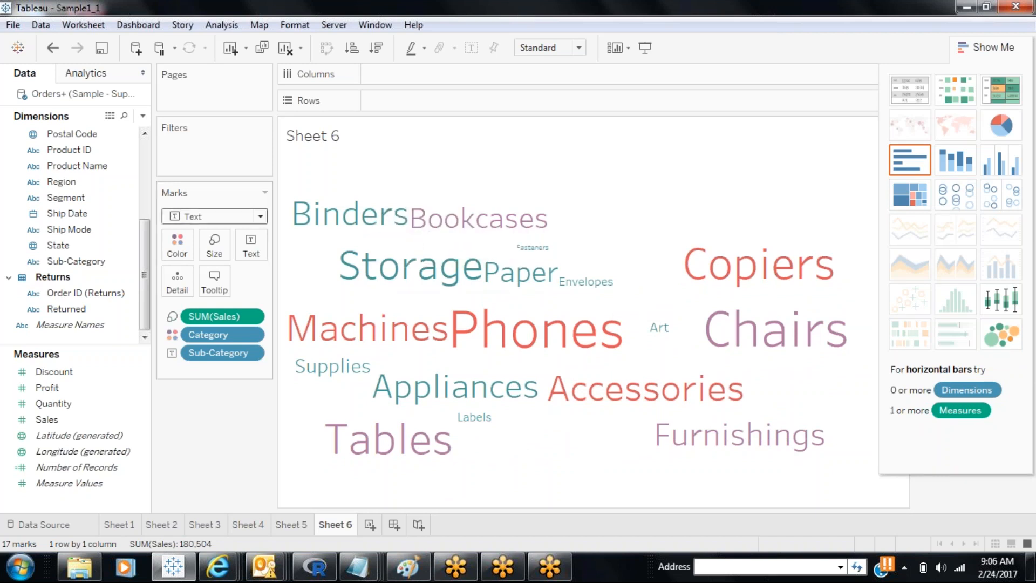
pyautogui.click(194, 215)
pyautogui.click(193, 311)
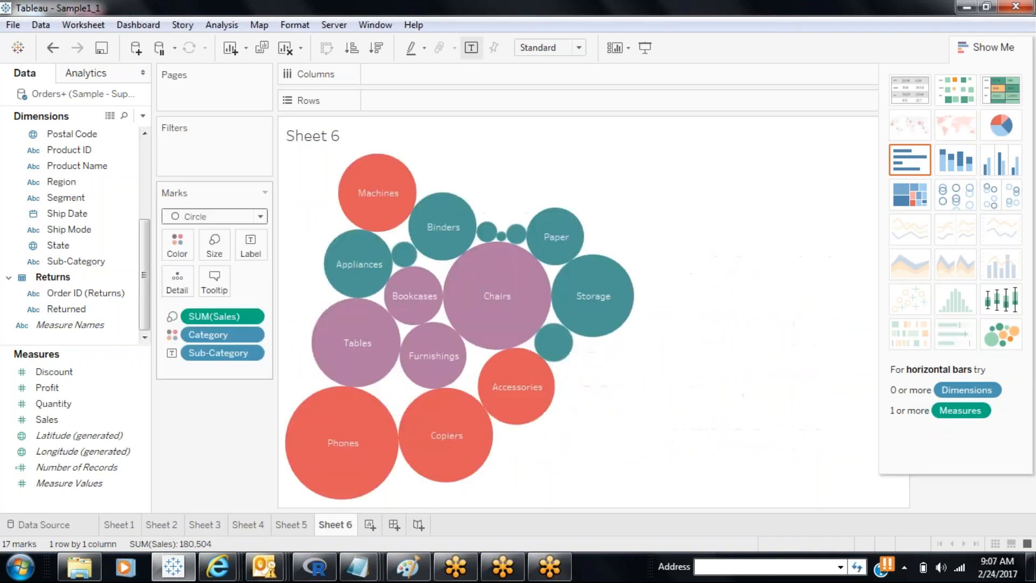
pyautogui.moveTo(435, 226)
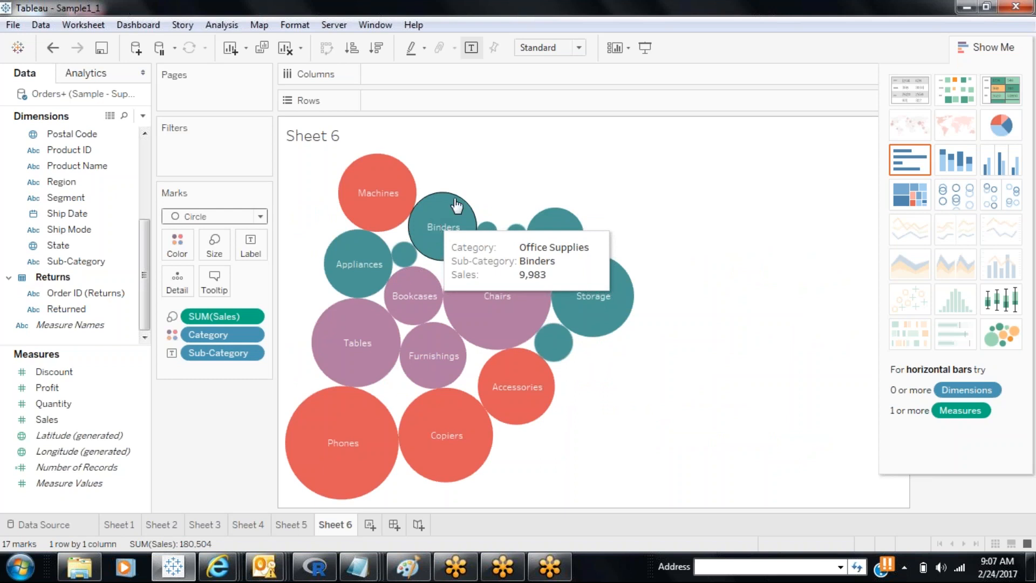
pyautogui.click(987, 48)
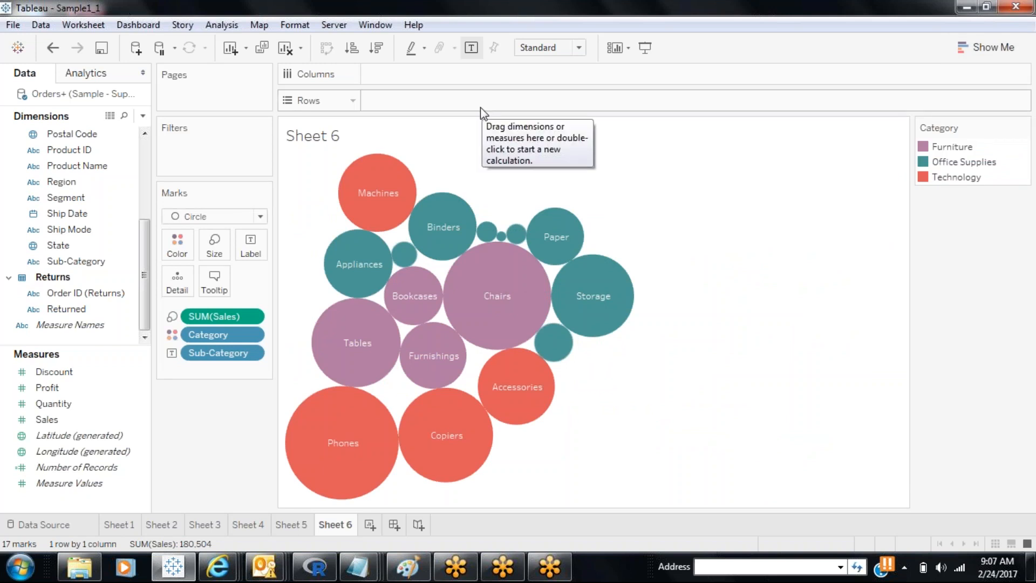
pyautogui.click(987, 46)
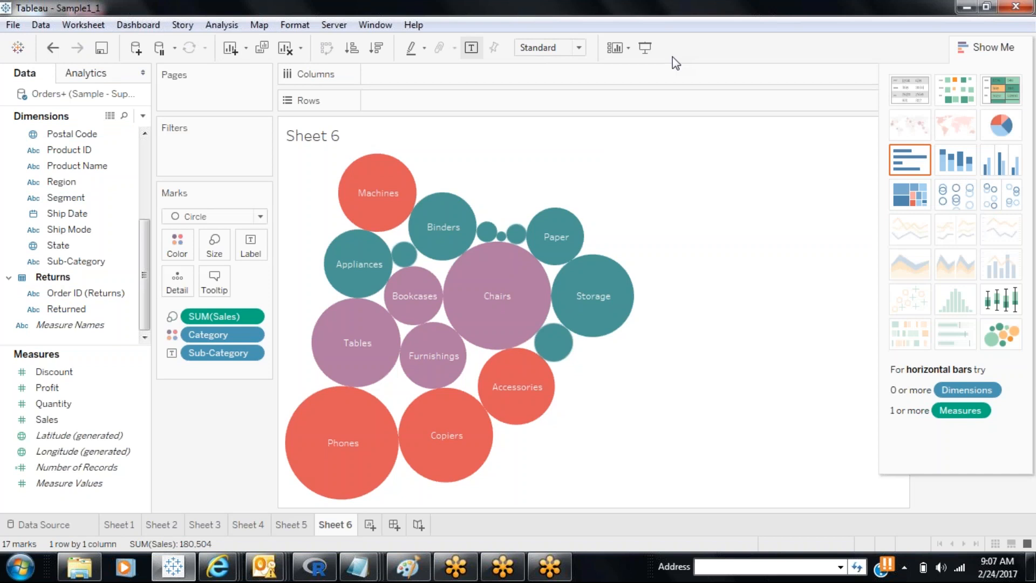
pyautogui.click(65, 260)
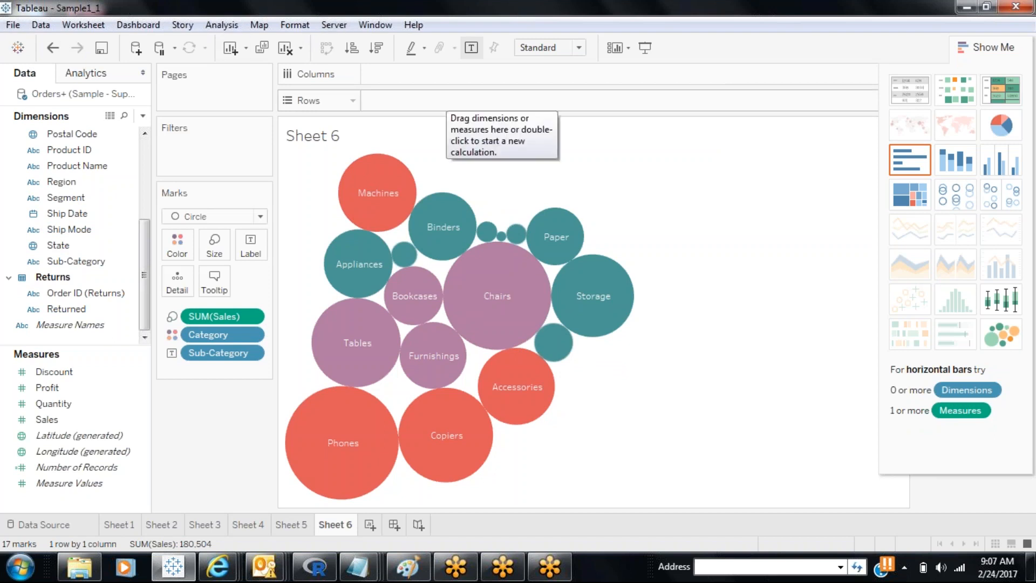
pyautogui.click(979, 47)
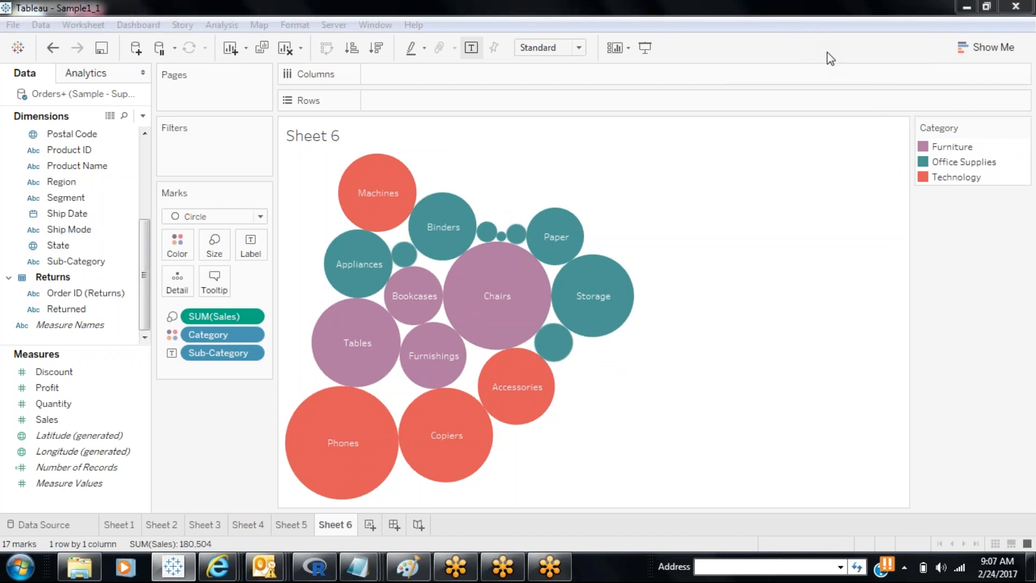